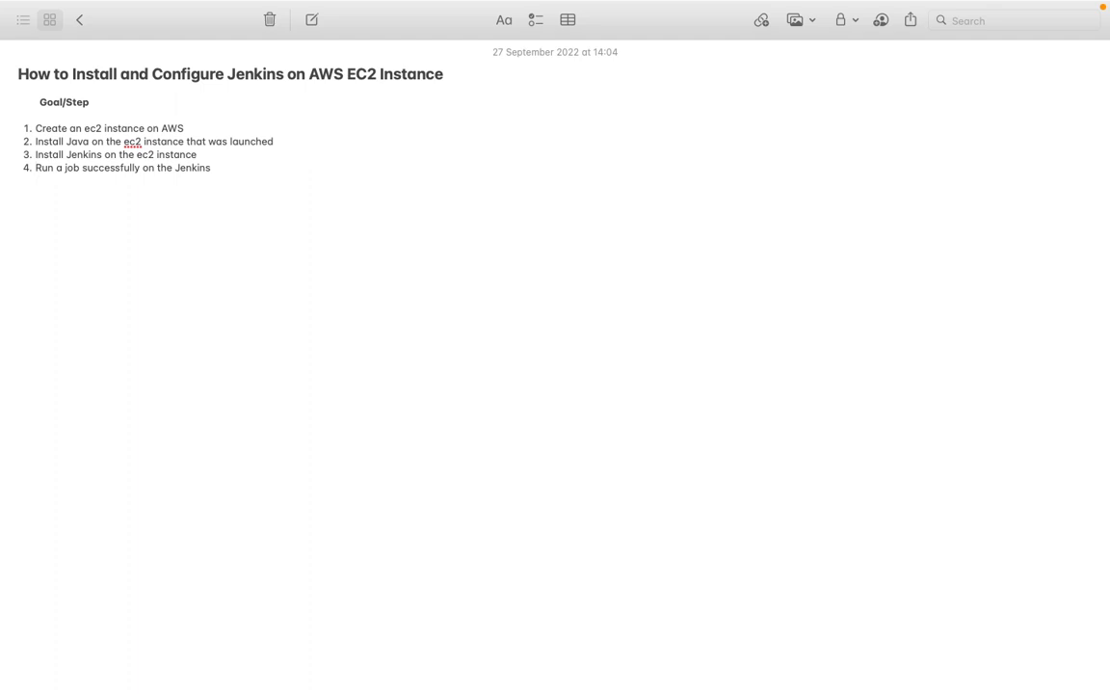
pyautogui.write('ππ')
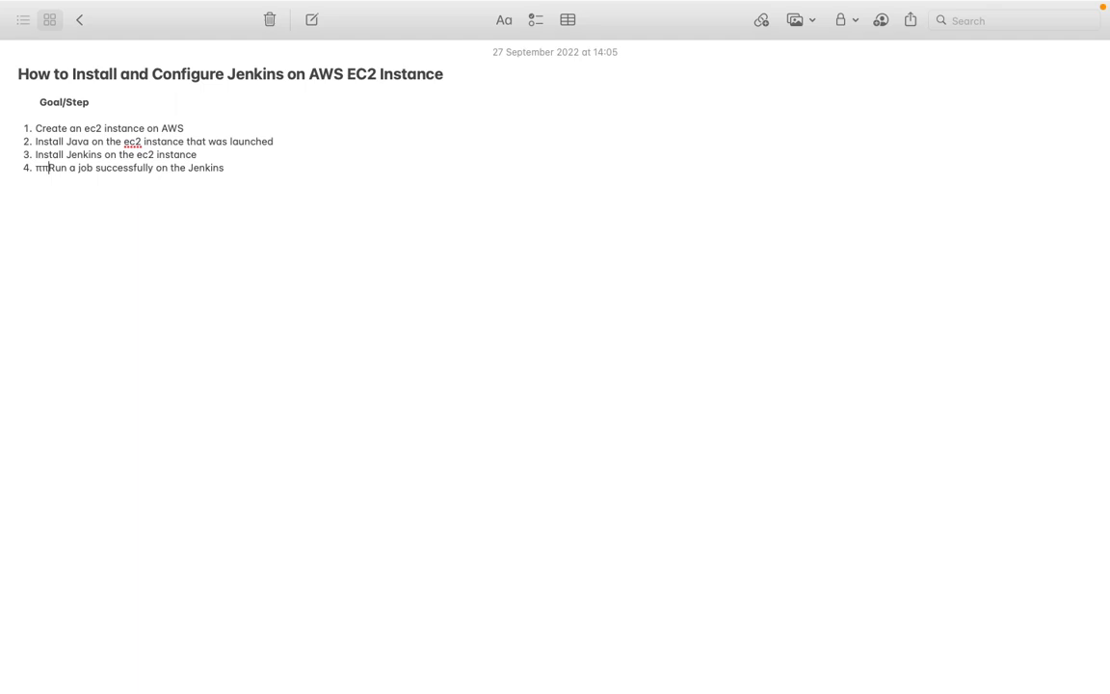
pyautogui.press('BackSpace')
pyautogui.press('BackSpace')
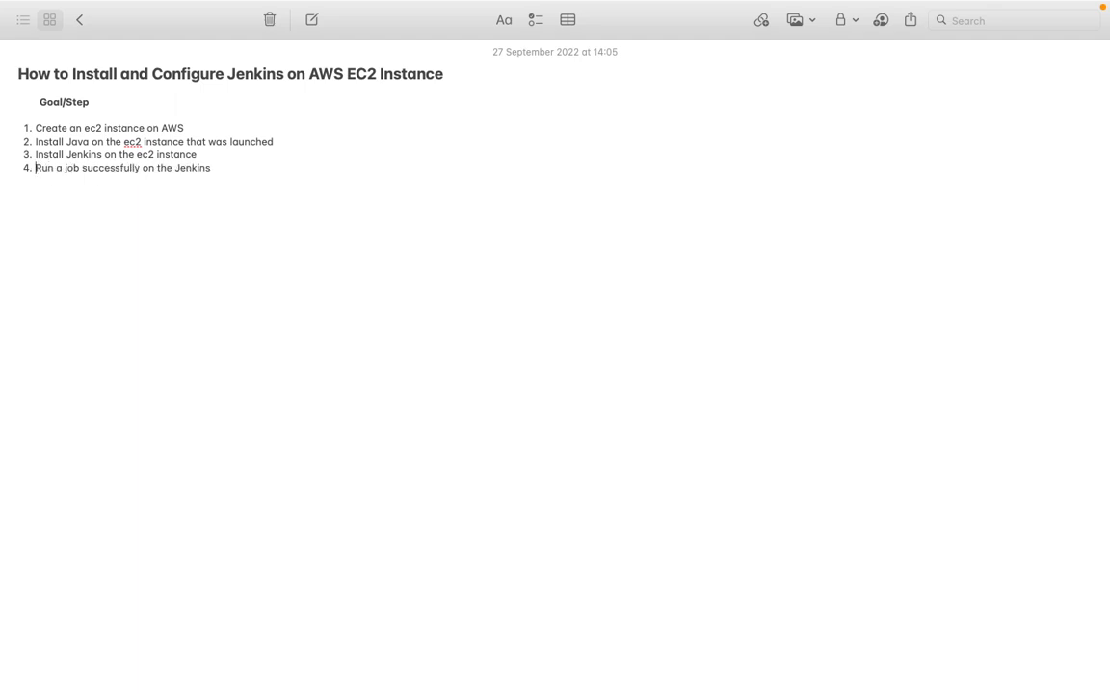
# - Switch to the AWS Management Console in the browser and open EC2 from the Compute services
pyautogui.press('super+Tab')
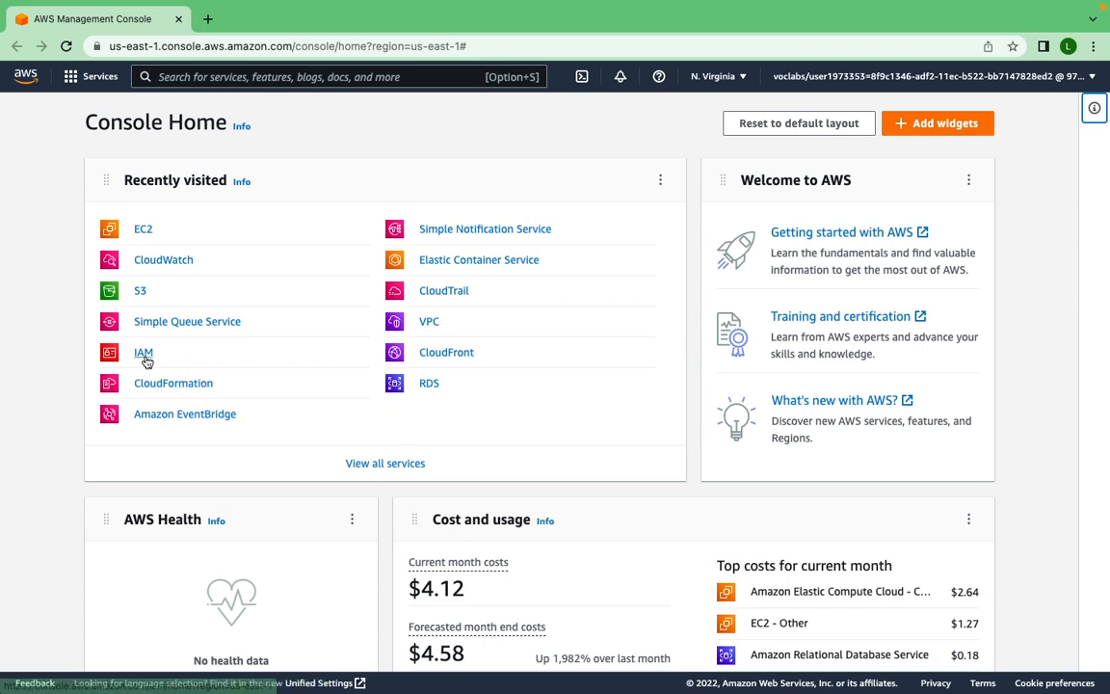
pyautogui.click(71, 84)
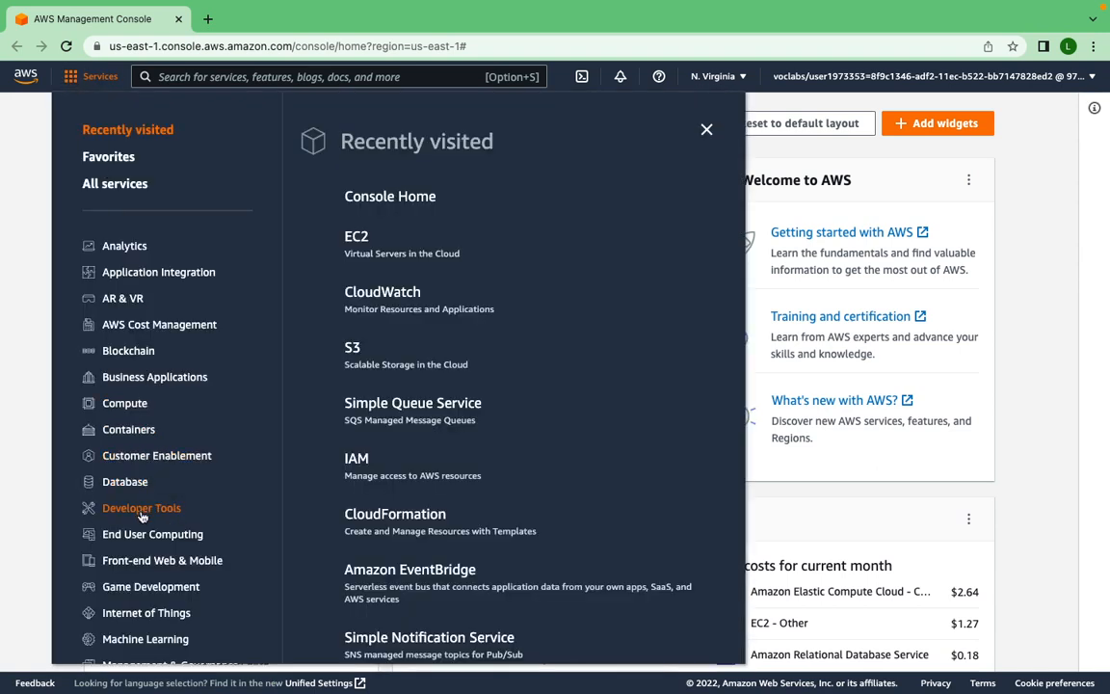
pyautogui.click(126, 406)
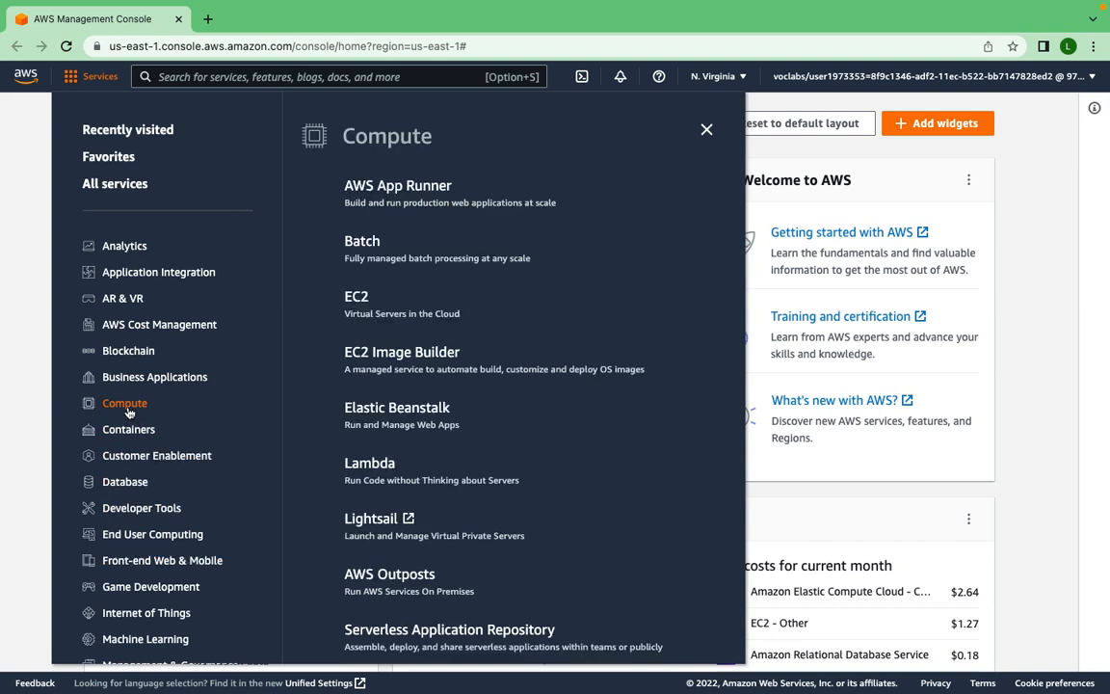
pyautogui.click(364, 302)
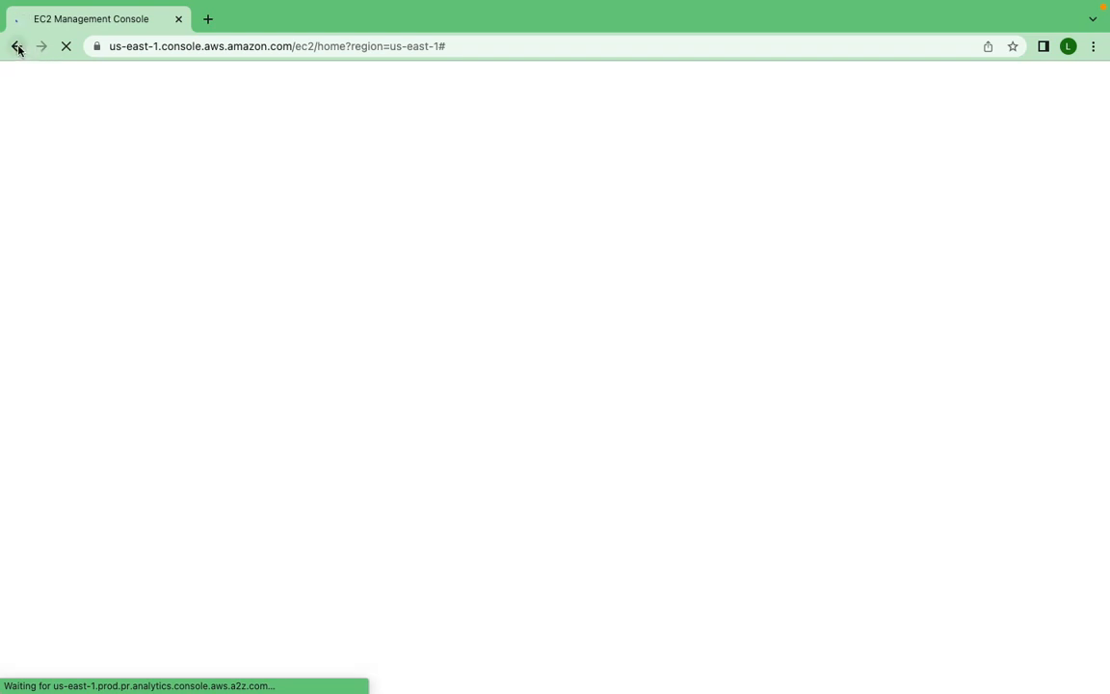
# - Return to Console Home and search the AWS services for ec2, then dismiss the search
pyautogui.click(18, 48)
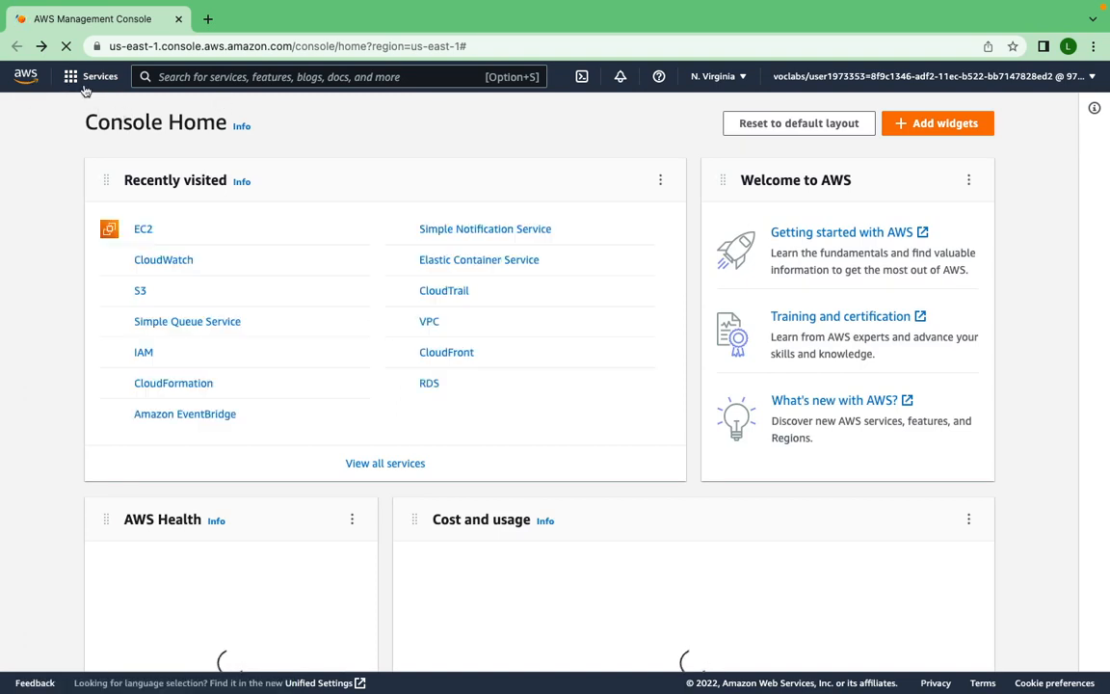
pyautogui.click(225, 77)
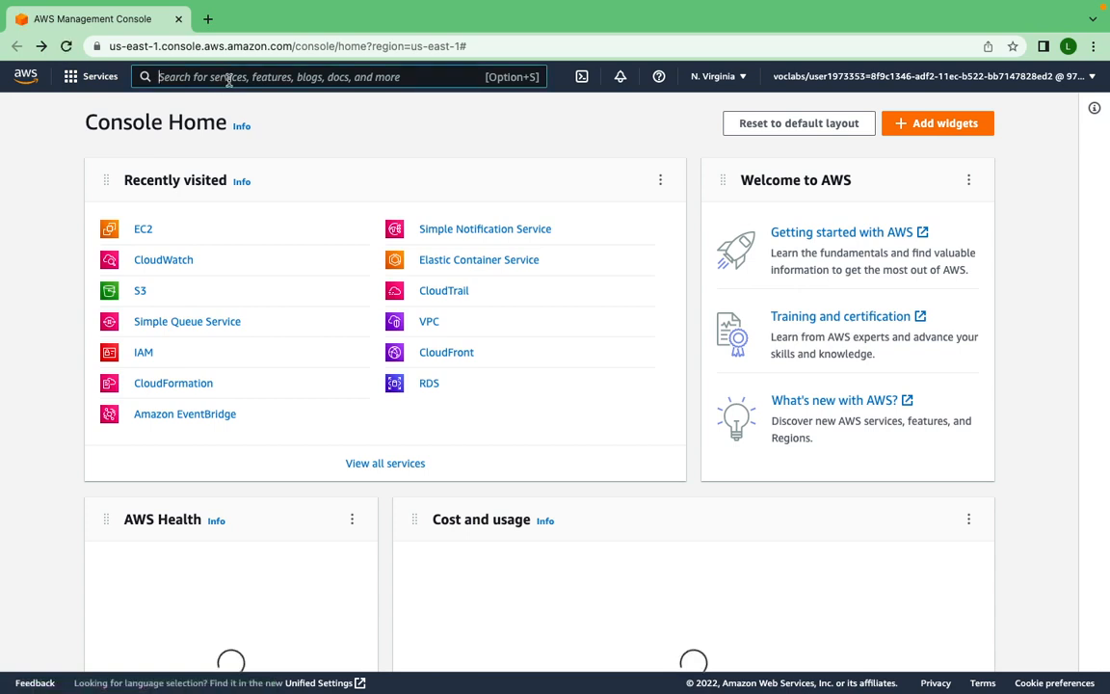
pyautogui.write('ec')
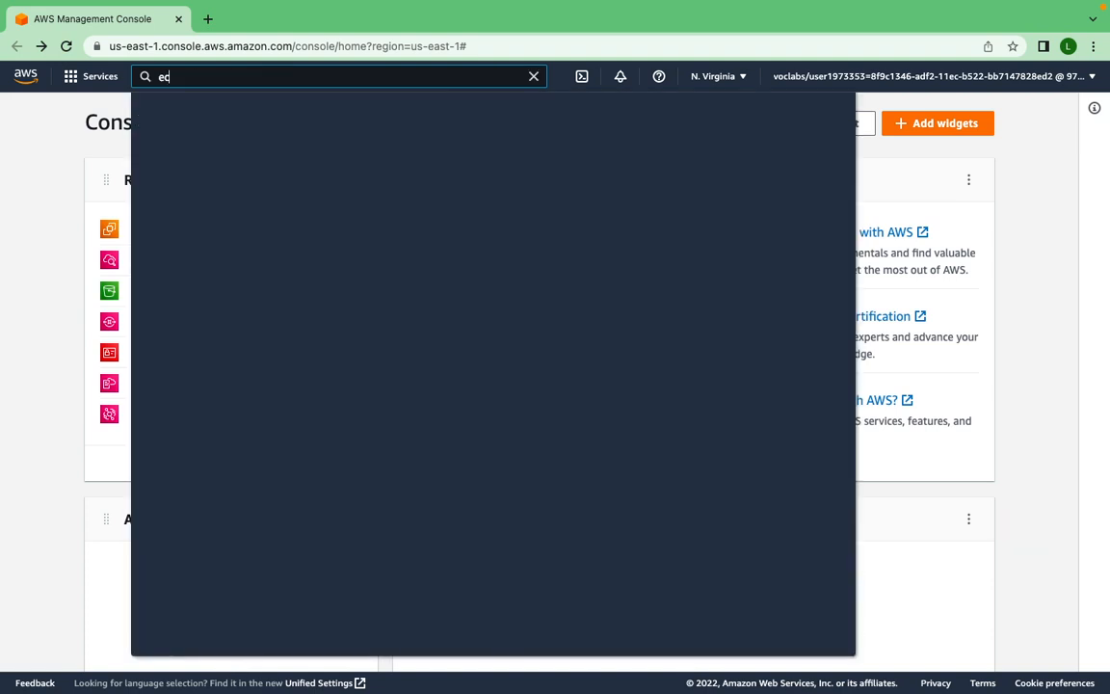
pyautogui.write('2')
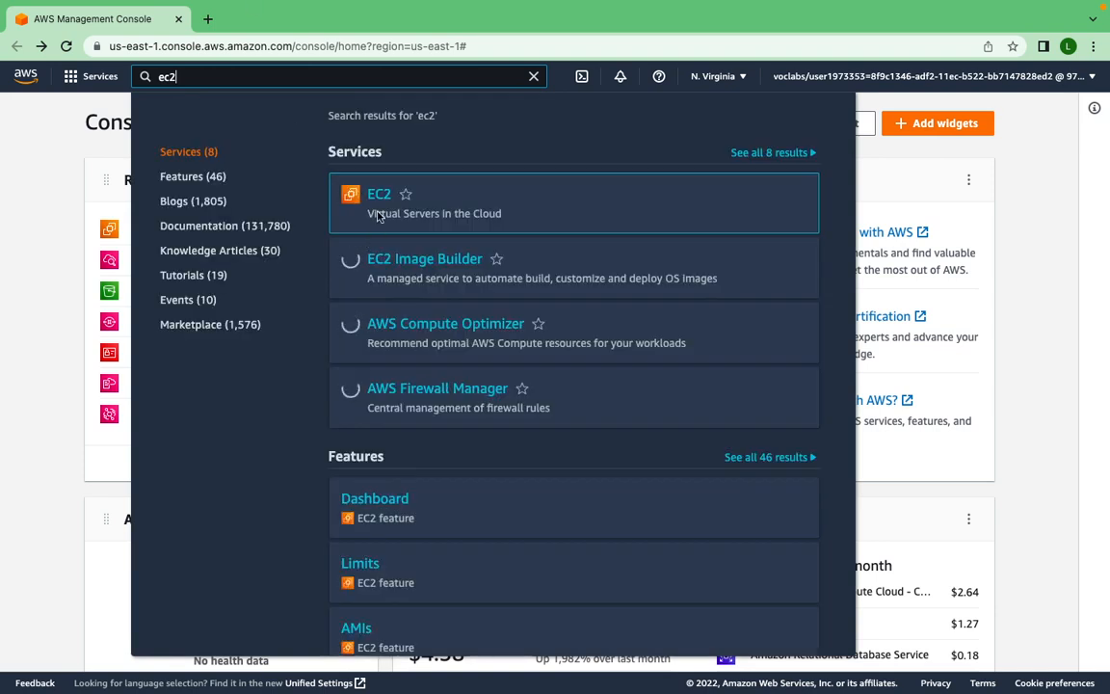
pyautogui.moveTo(378, 200)
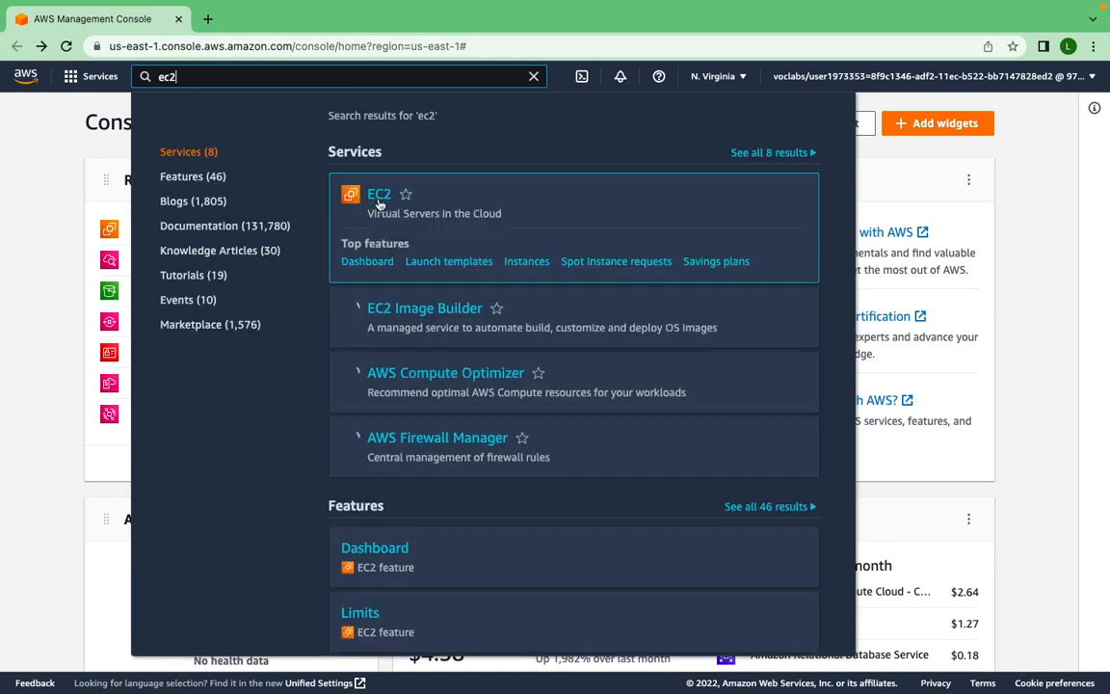
pyautogui.click(27, 250)
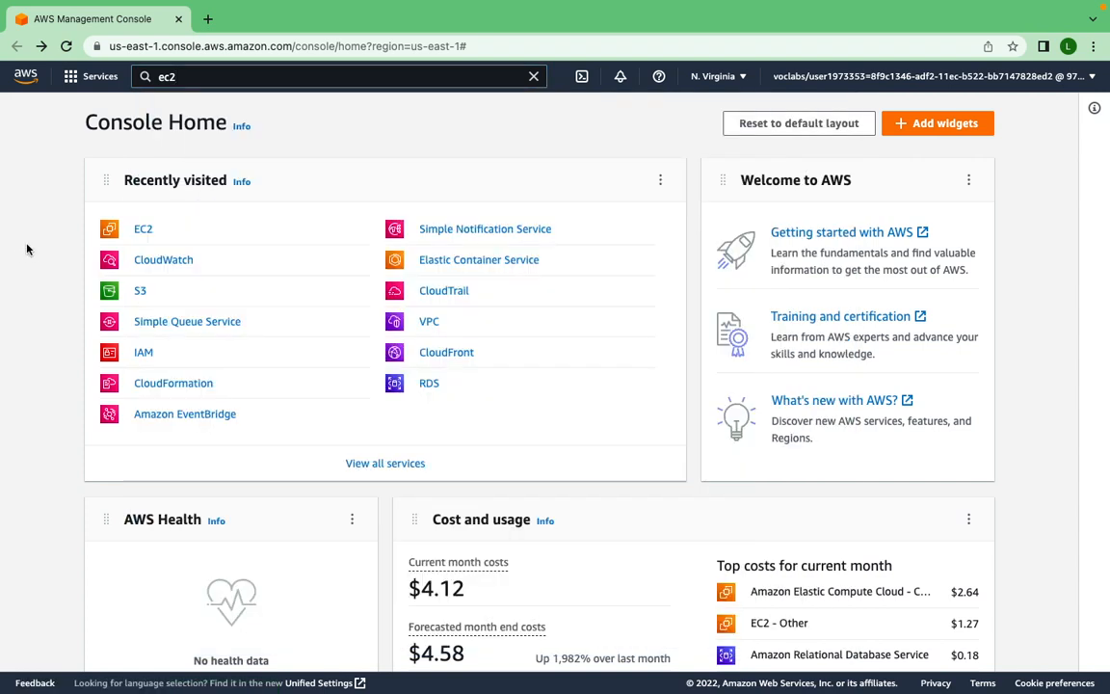
# - Open EC2 from the recently visited services and start launching a new instance named jenkins
pyautogui.click(143, 231)
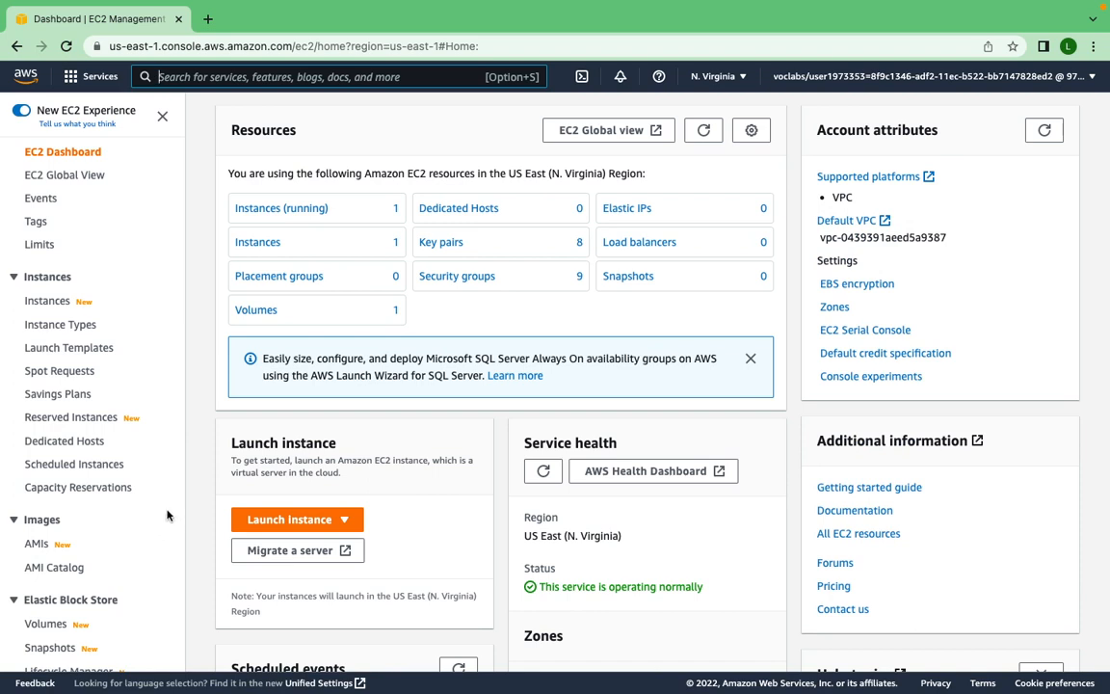
pyautogui.scroll(-1, 164, 510)
pyautogui.scroll(1, 162, 507)
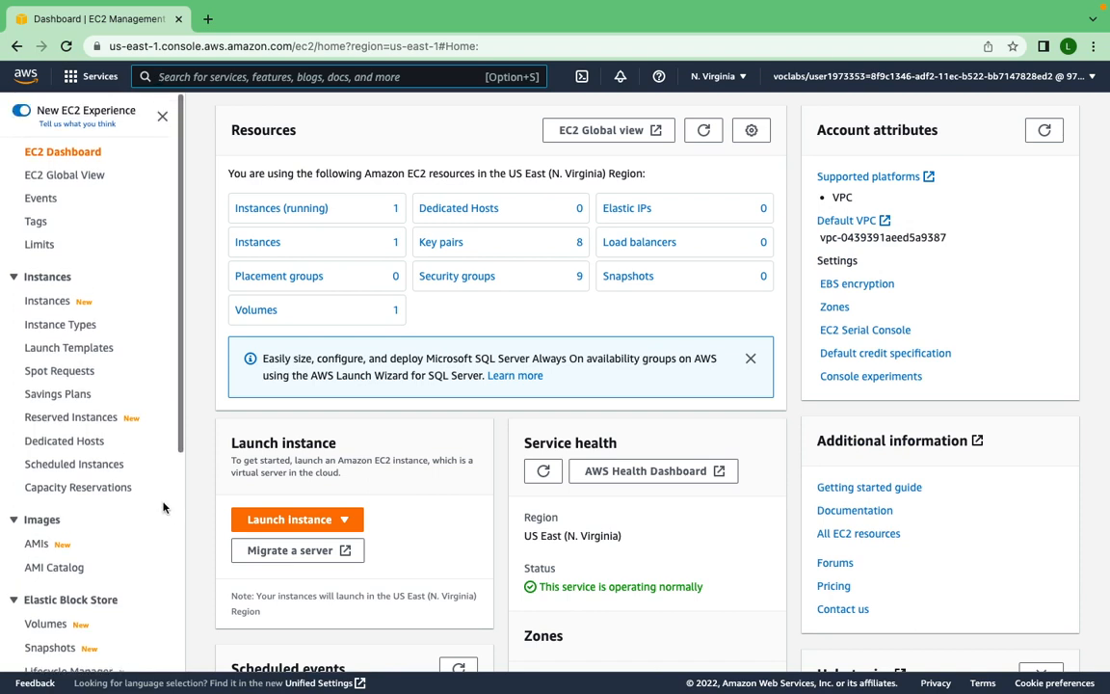
pyautogui.click(311, 526)
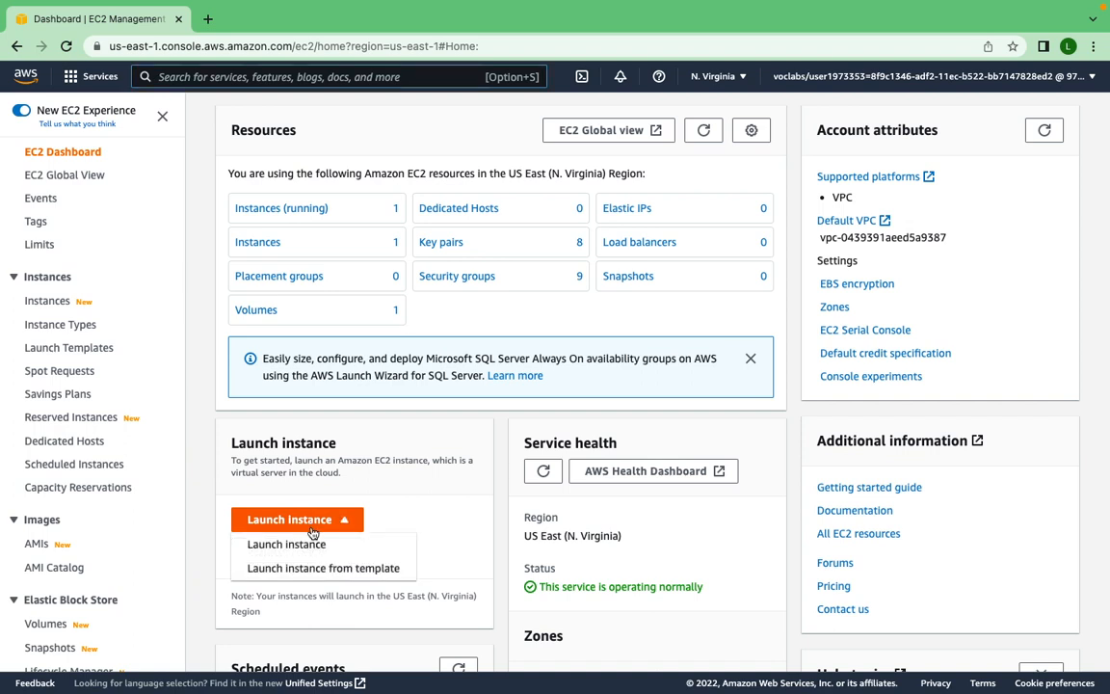
pyautogui.click(312, 546)
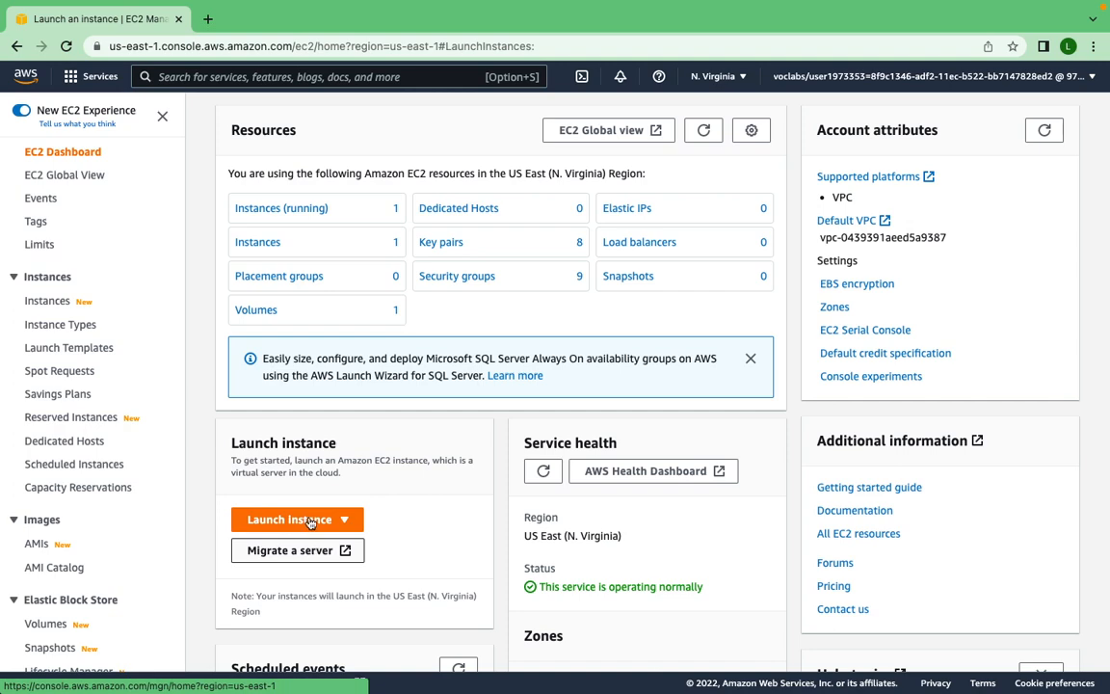
pyautogui.click(309, 522)
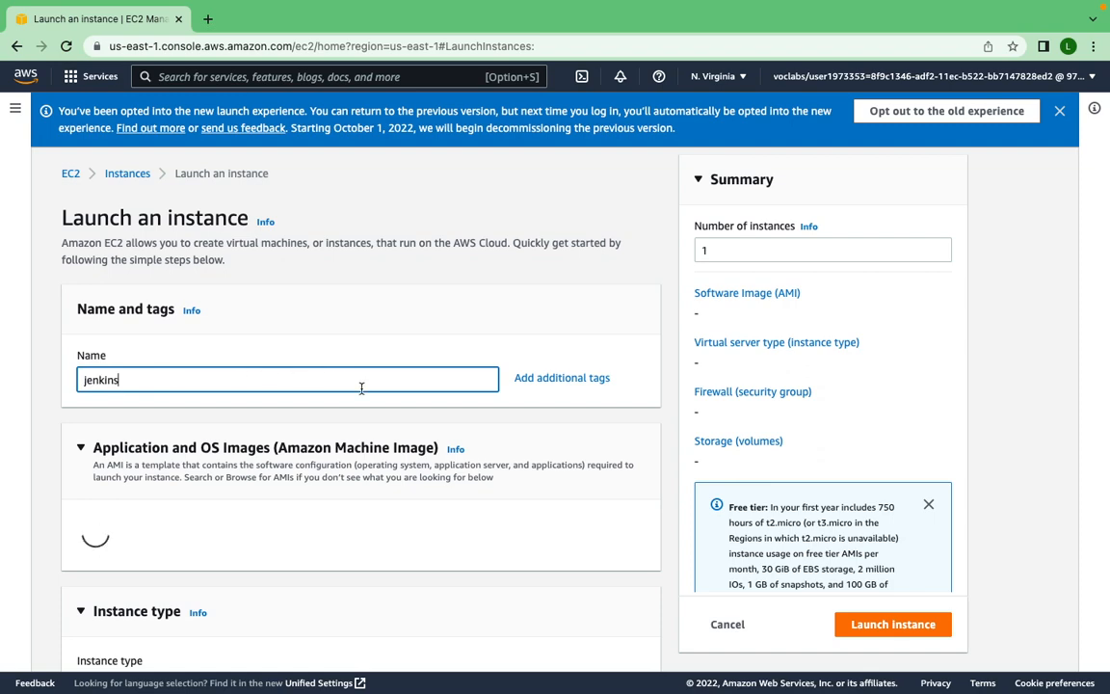
# - Review the launch form's OS image, architecture, instance type, key pair and network settings sections
pyautogui.scroll(-5, 362, 388)
pyautogui.scroll(-1, 362, 394)
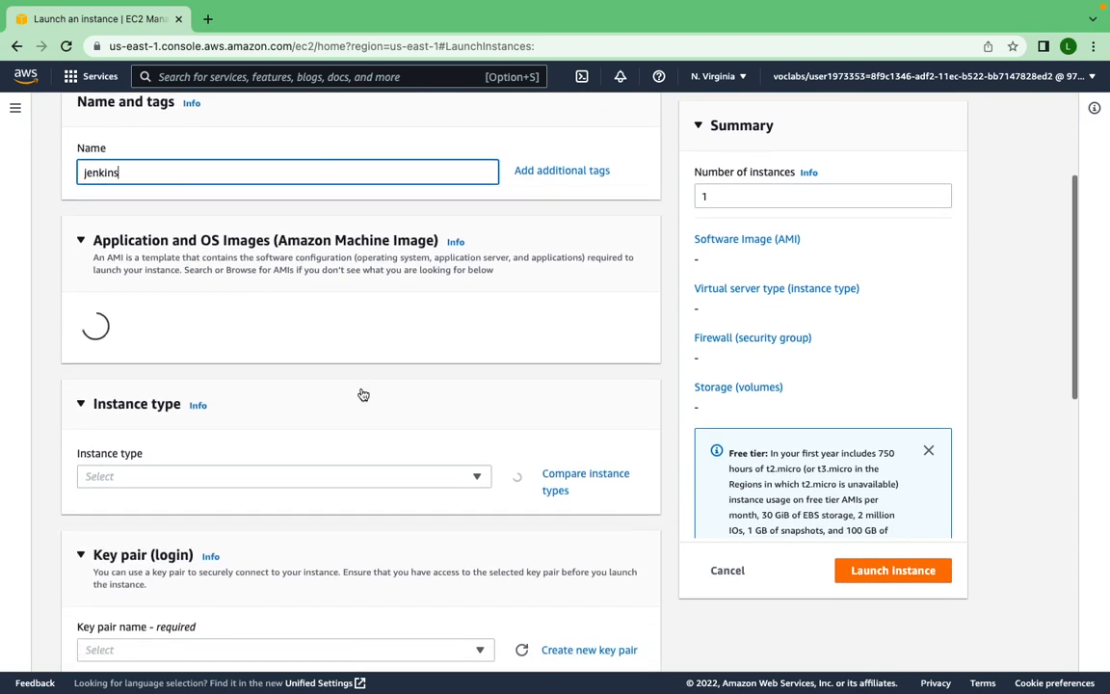
pyautogui.scroll(-2, 362, 394)
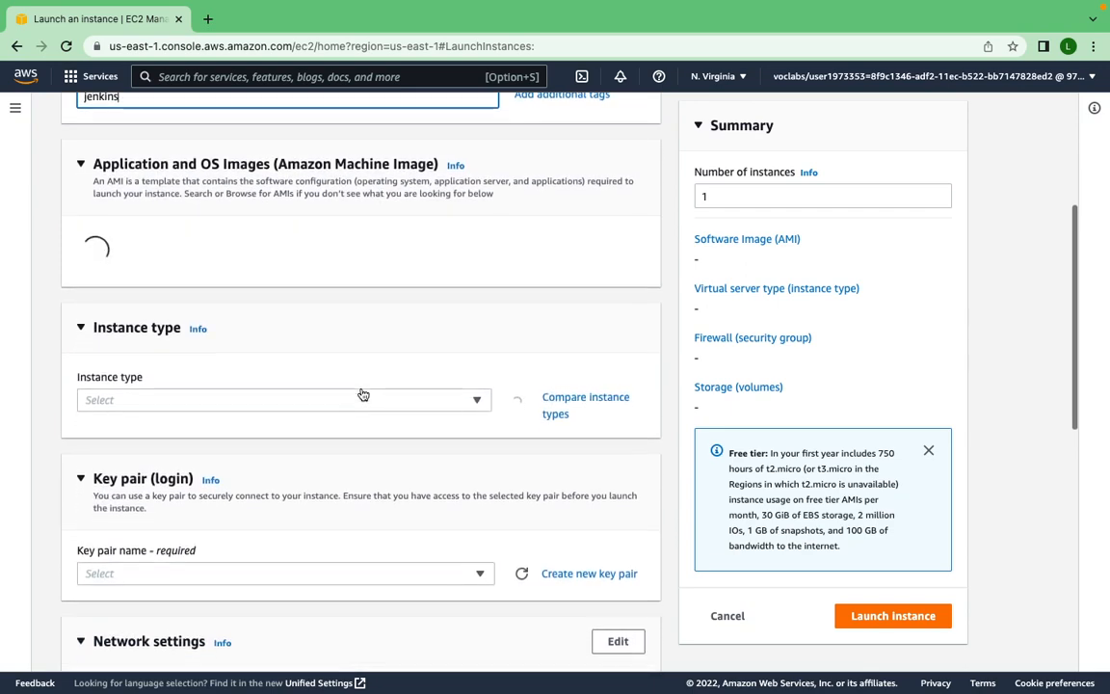
pyautogui.scroll(-1, 363, 394)
pyautogui.scroll(3, 362, 394)
pyautogui.scroll(2, 362, 394)
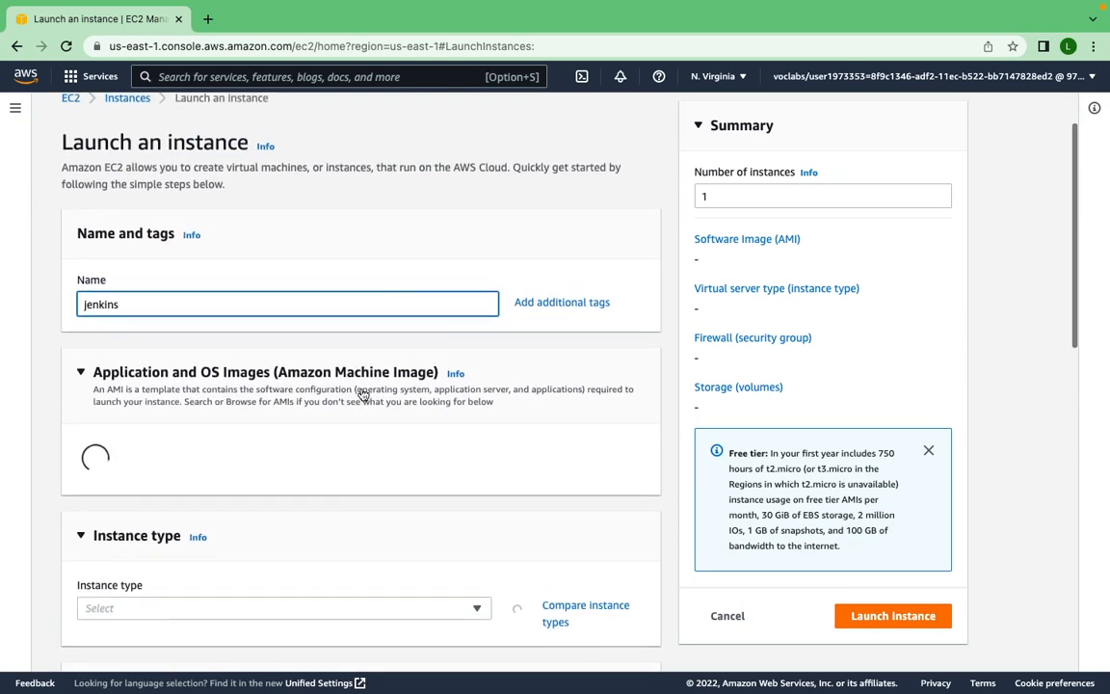
pyautogui.scroll(-6, 362, 388)
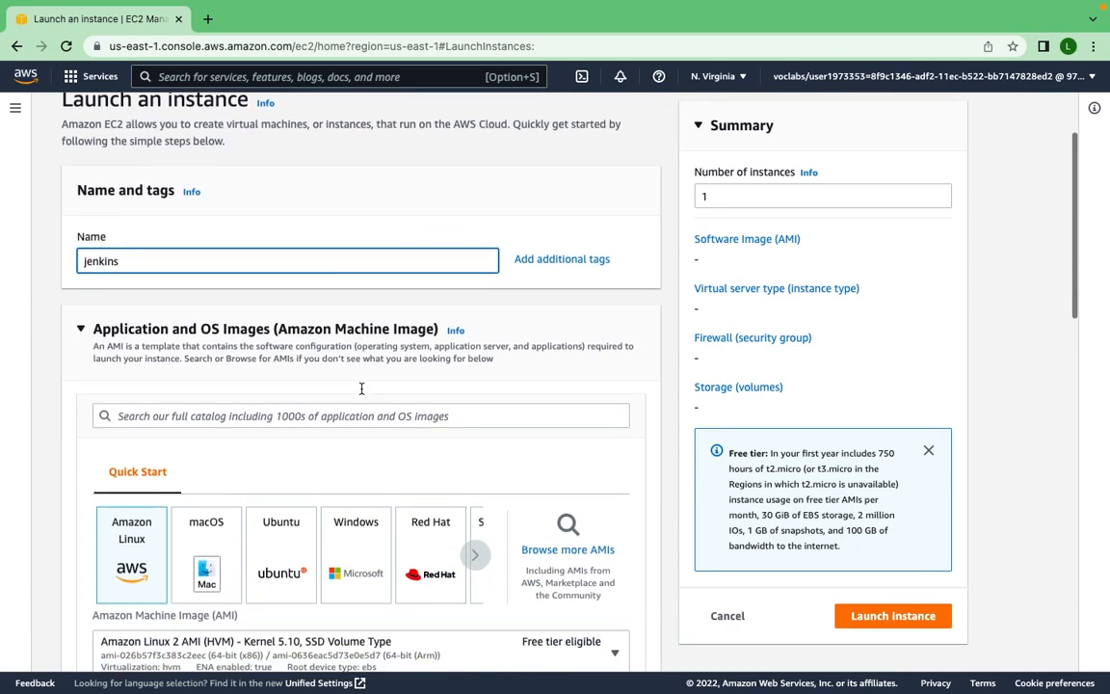
pyautogui.scroll(-2, 362, 388)
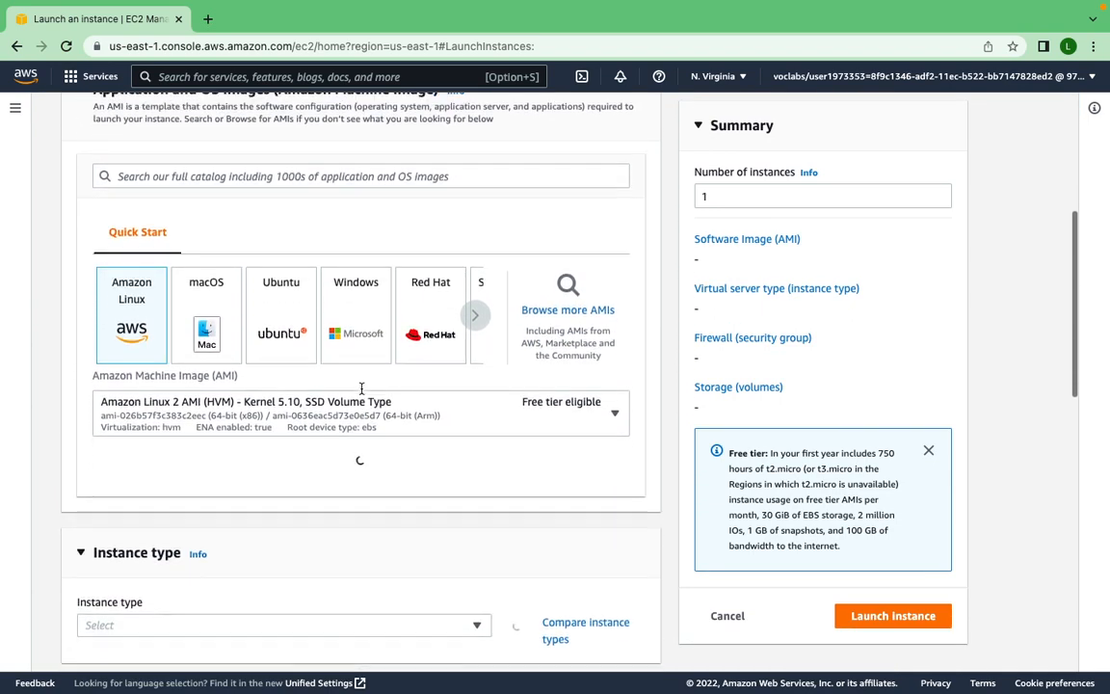
pyautogui.scroll(2, 359, 389)
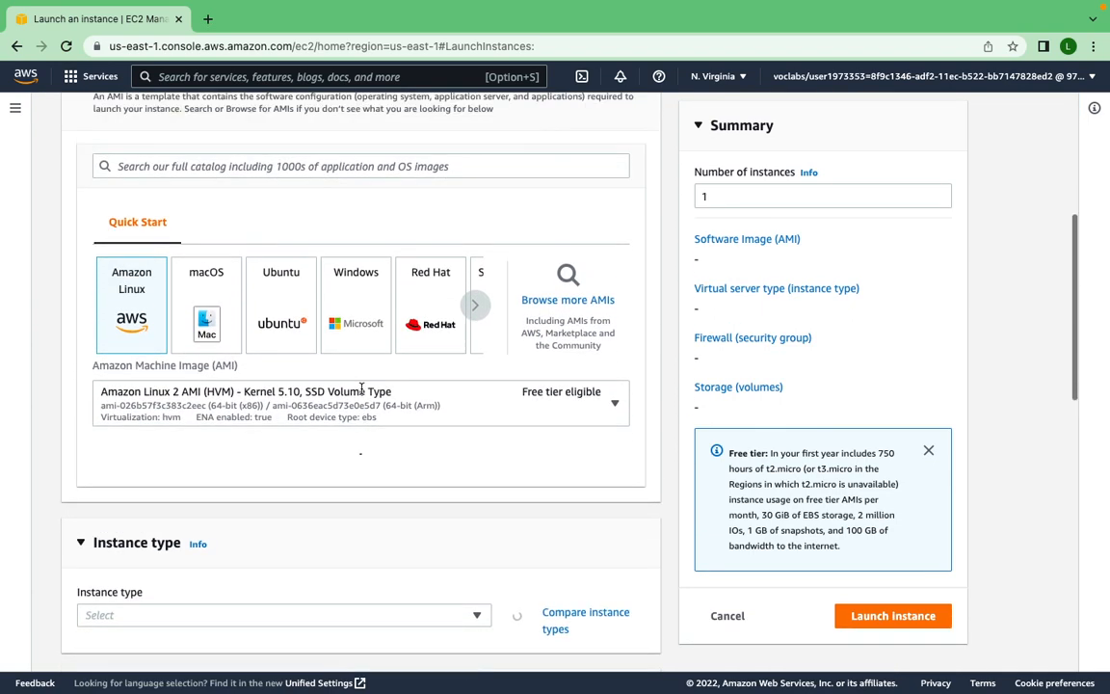
pyautogui.scroll(-3, 271, 515)
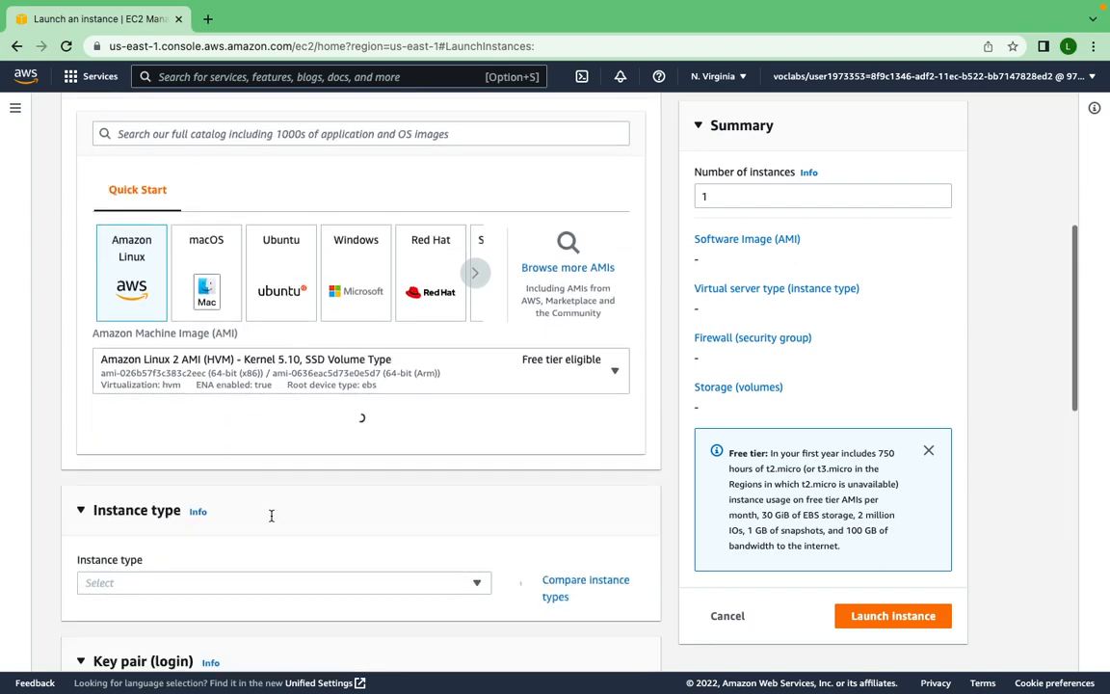
pyautogui.scroll(-2, 271, 516)
pyautogui.scroll(5, 271, 517)
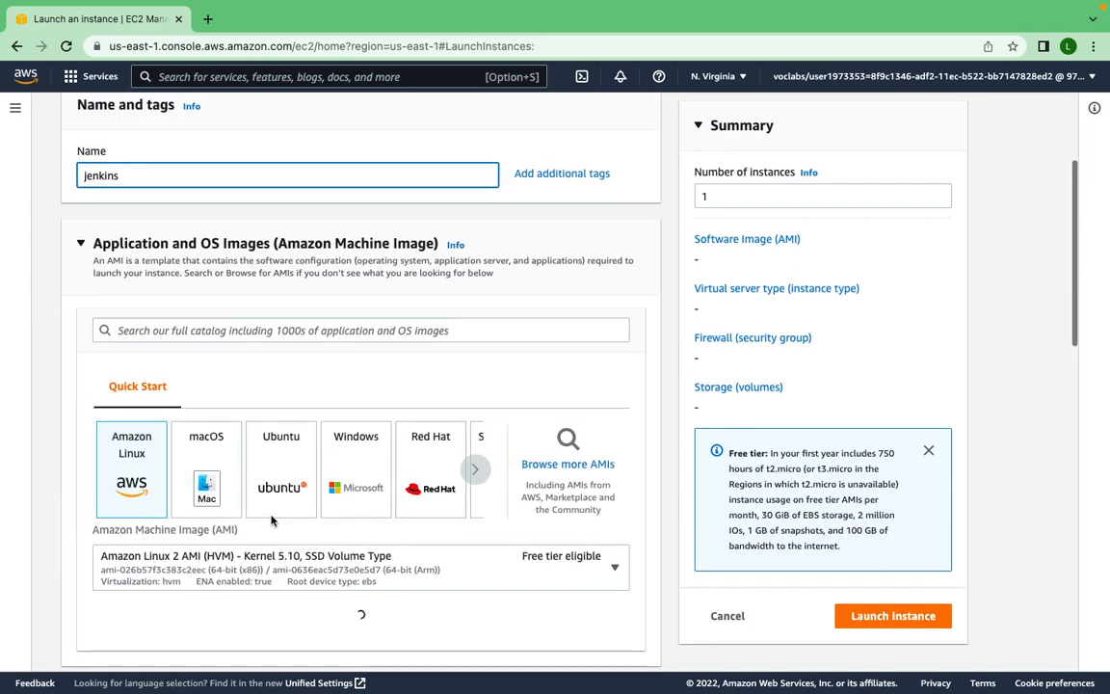
pyautogui.scroll(-3, 270, 520)
pyautogui.scroll(-4, 271, 520)
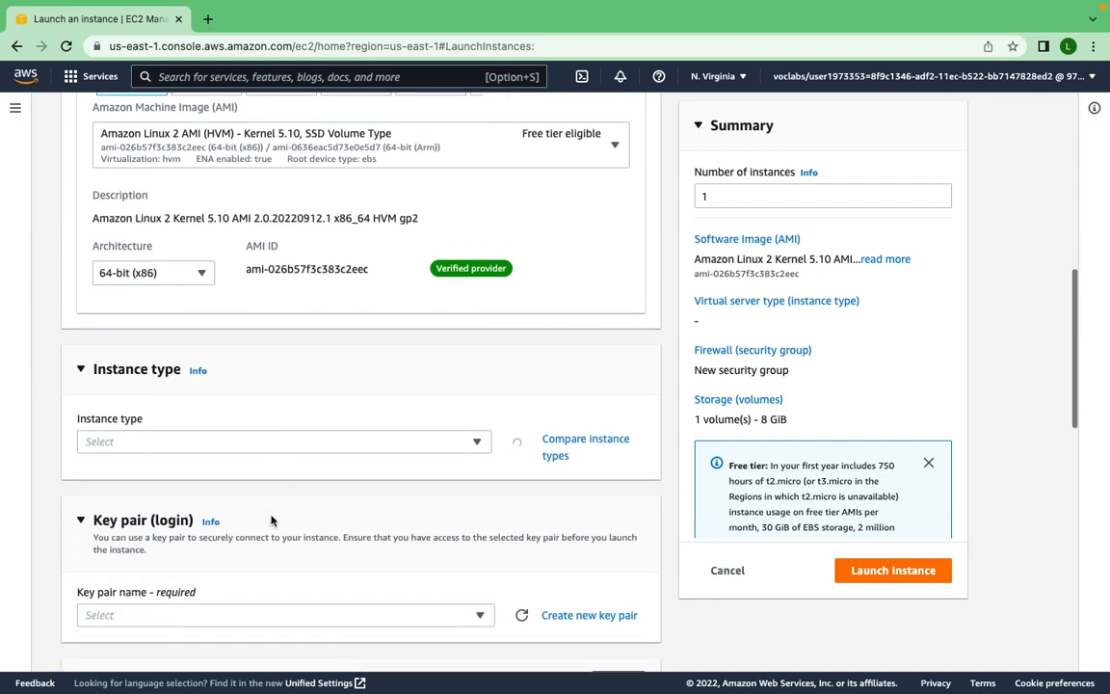
pyautogui.scroll(3, 270, 520)
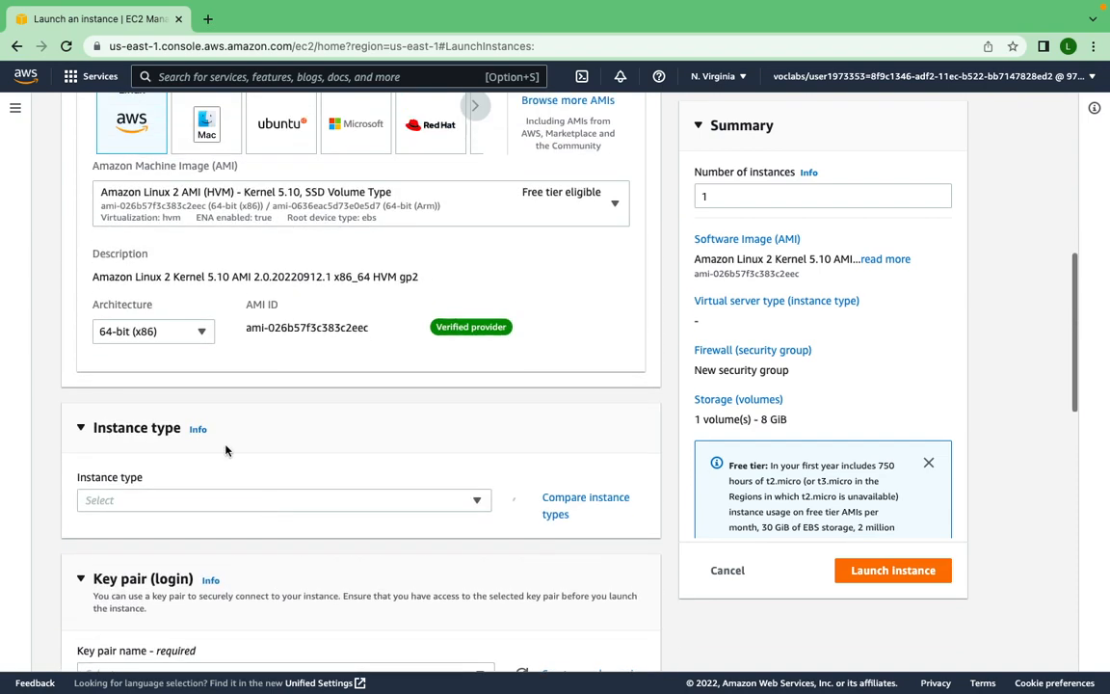
pyautogui.scroll(-5, 262, 481)
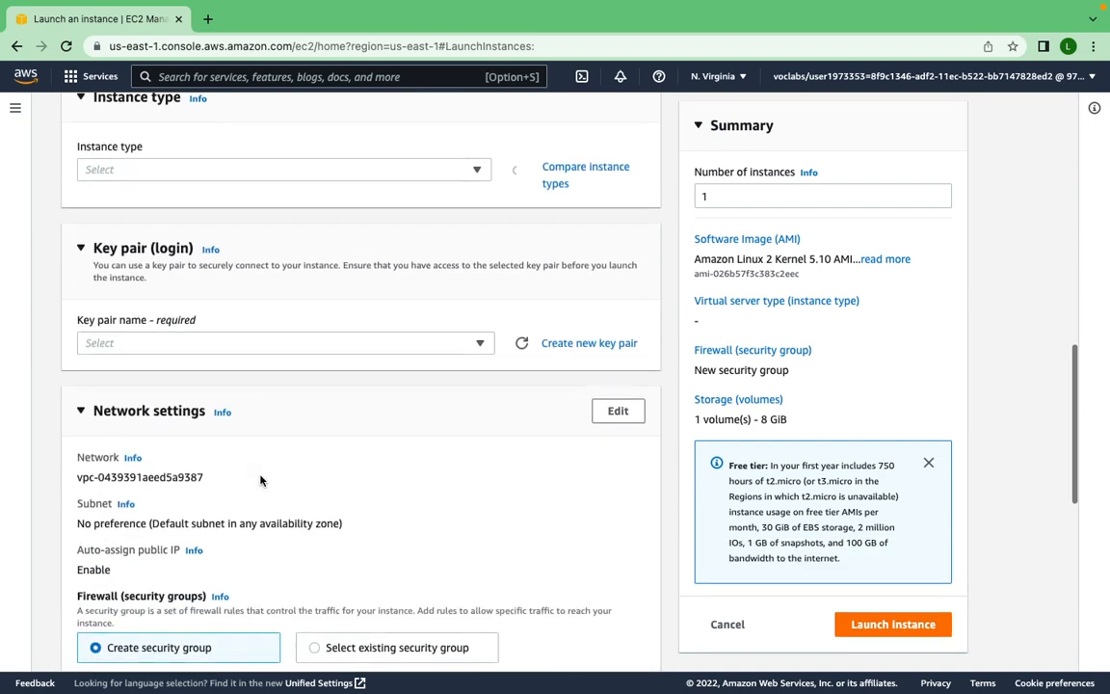
pyautogui.scroll(4, 260, 480)
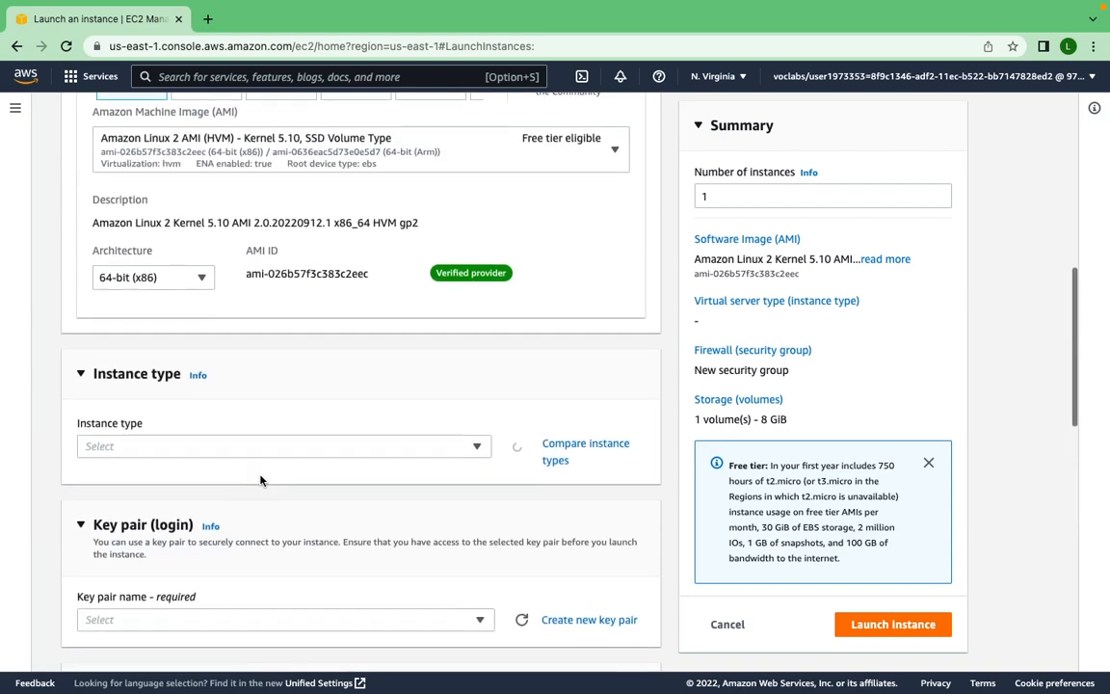
pyautogui.scroll(-1, 193, 612)
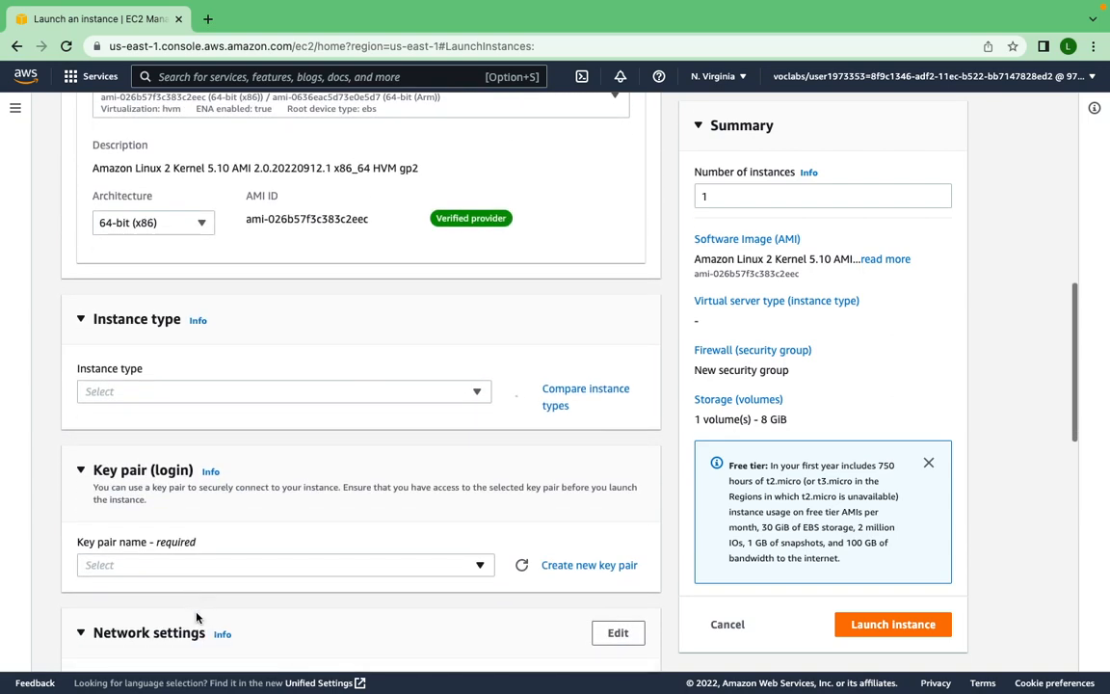
pyautogui.scroll(4, 198, 619)
pyautogui.scroll(2, 198, 618)
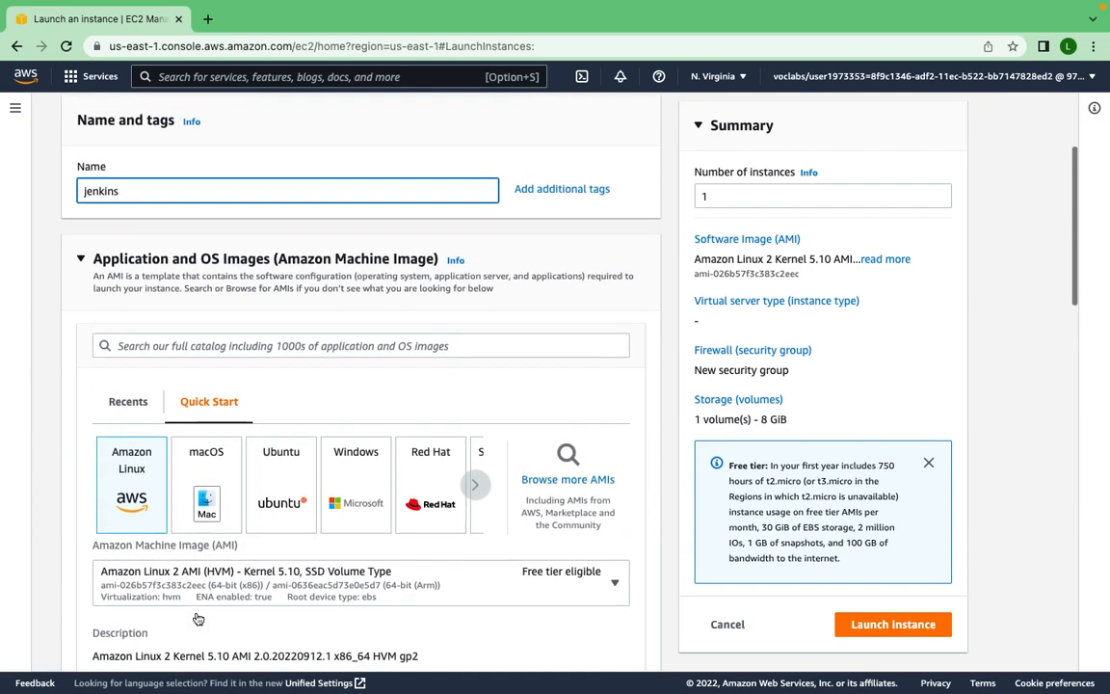
pyautogui.scroll(-1, 198, 618)
pyautogui.scroll(3, 198, 619)
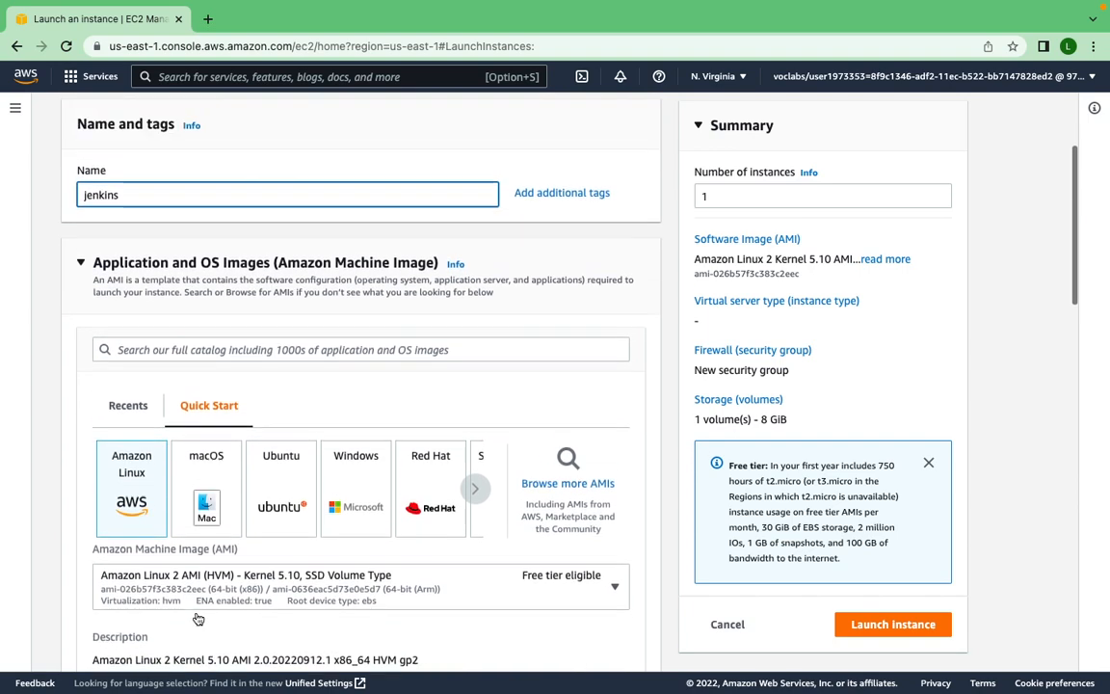
# - Create a new RSA key pair named jenkinskey in .pem format for the instance
pyautogui.scroll(-6, 198, 619)
pyautogui.scroll(-3, 197, 617)
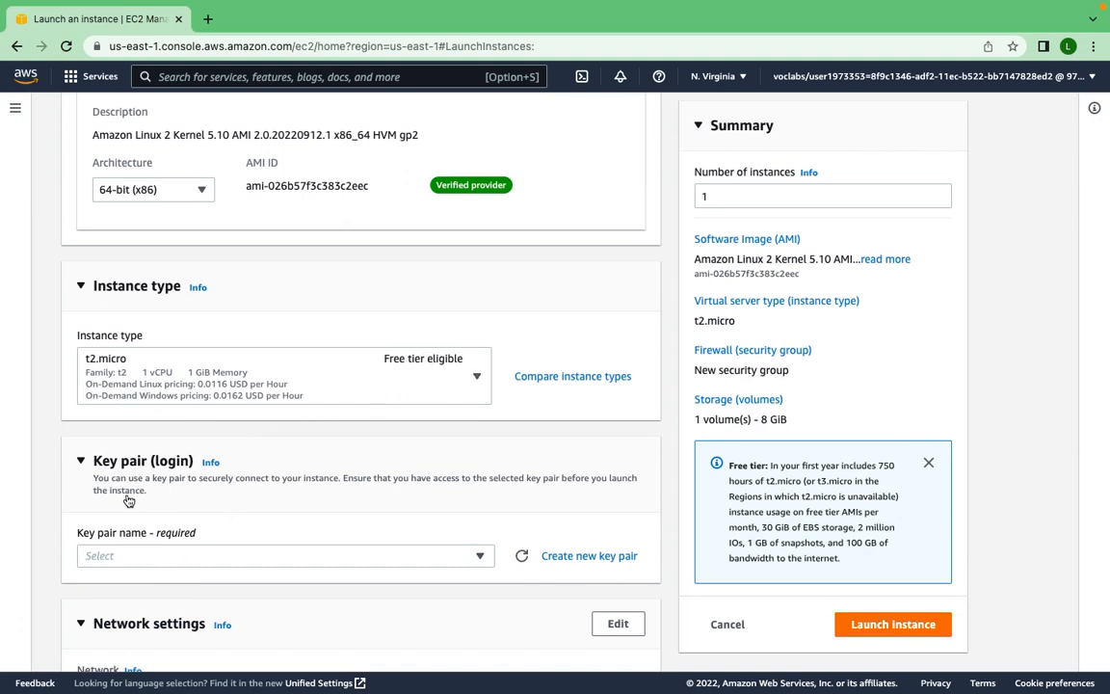
pyautogui.click(573, 558)
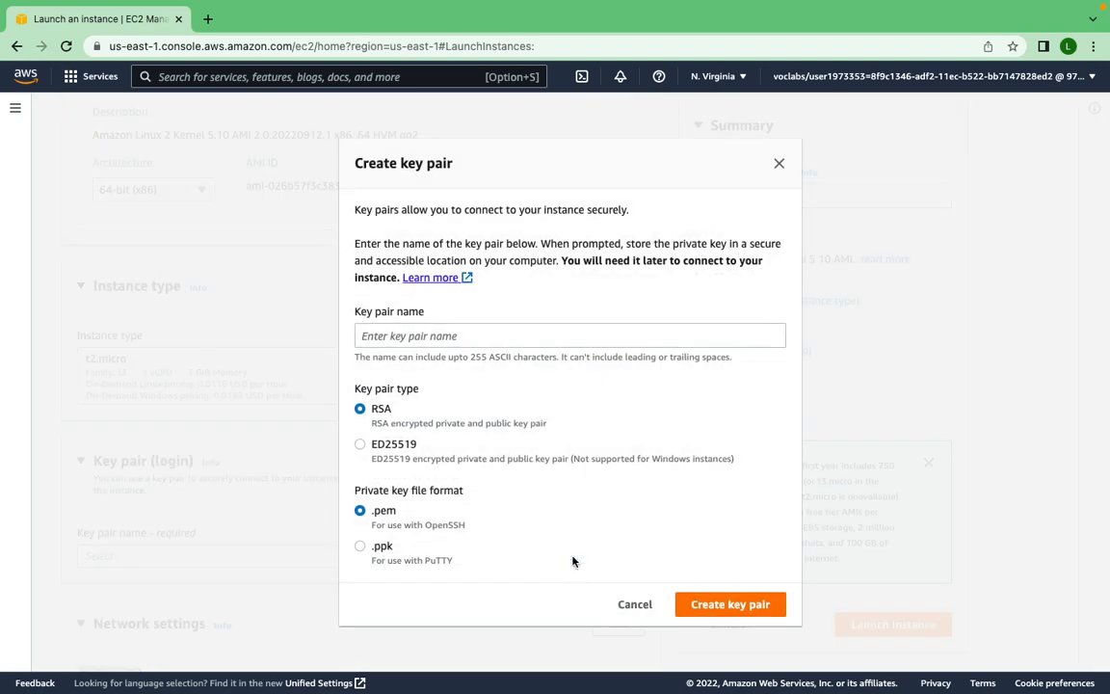
pyautogui.click(436, 339)
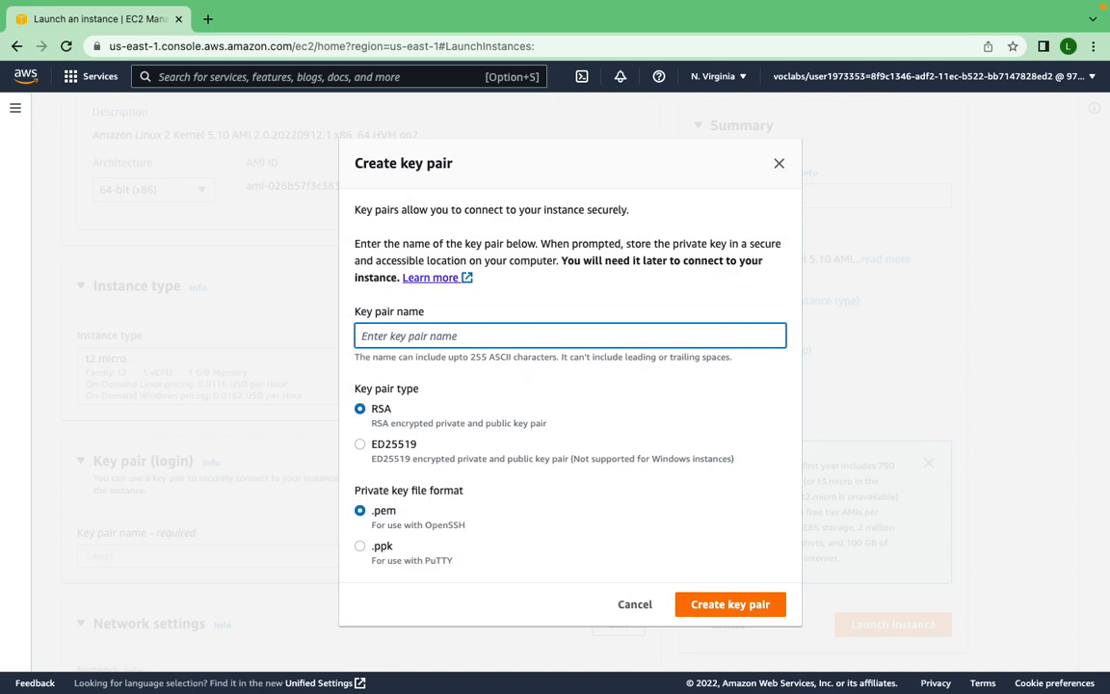
pyautogui.write('jenkinskey')
pyautogui.click(729, 611)
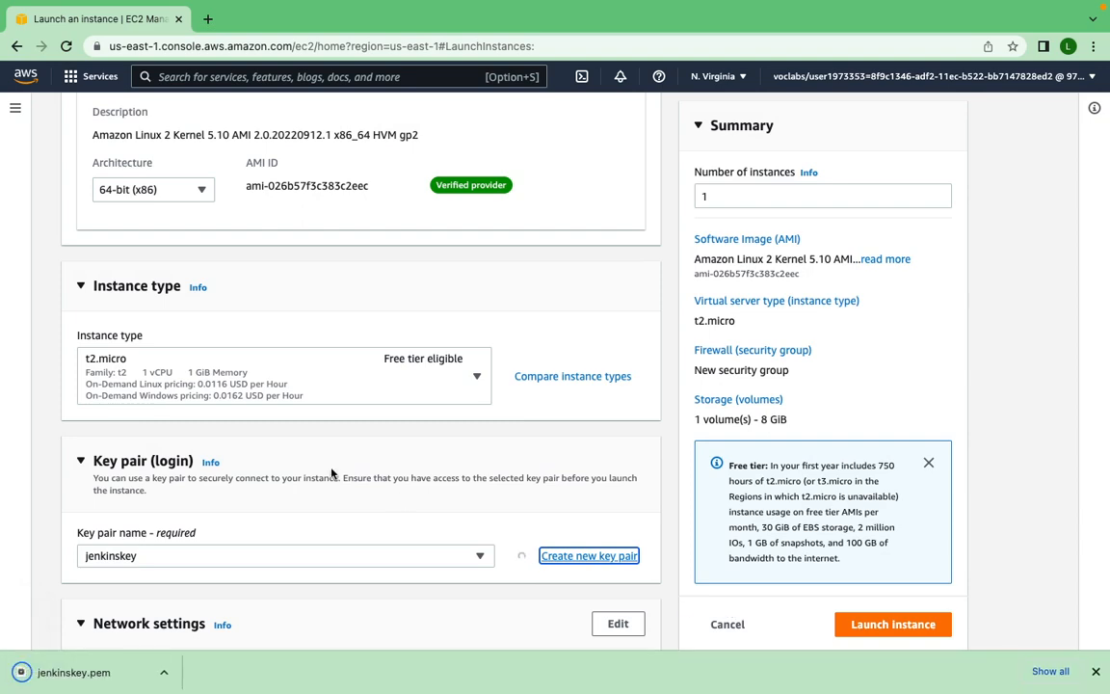
# - Launch the jenkins instance, keeping the default network and storage settings
pyautogui.scroll(-8, 332, 474)
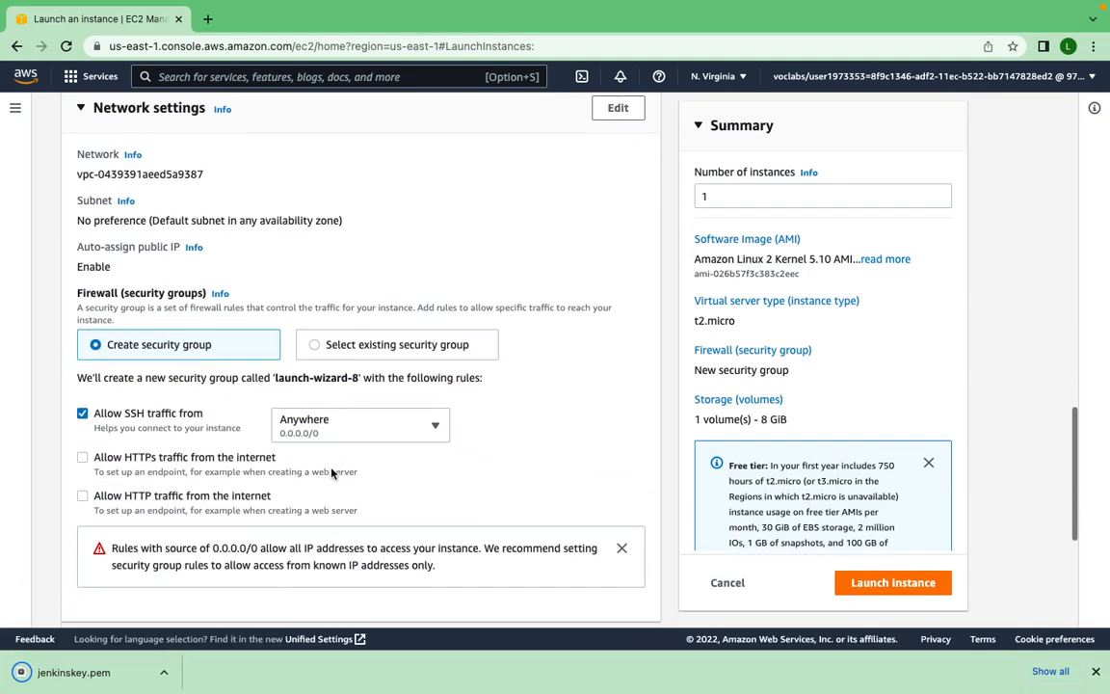
pyautogui.scroll(-3, 332, 474)
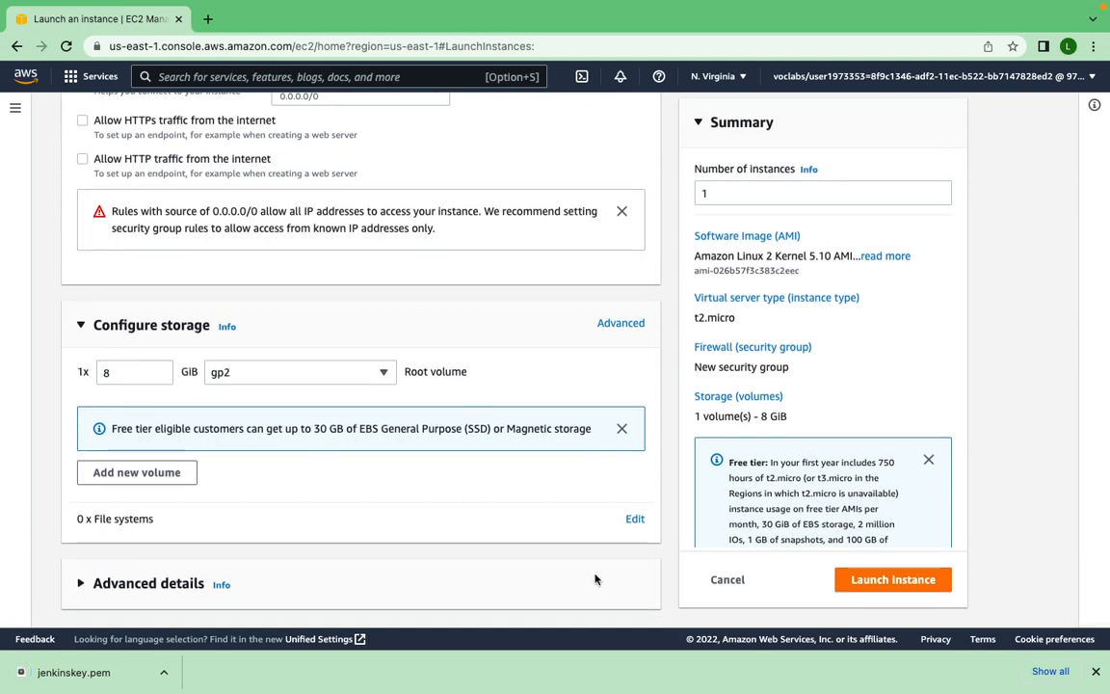
pyautogui.click(884, 583)
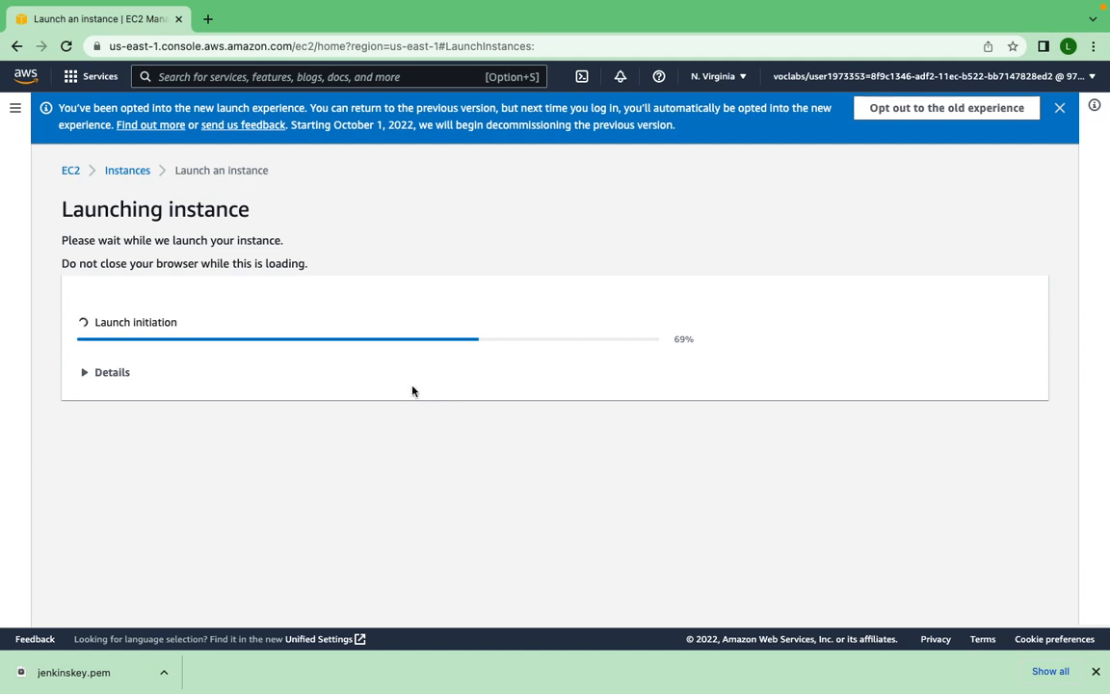
# - Open the instances list, refresh it and select the jenkins instance to show its details
pyautogui.click(132, 174)
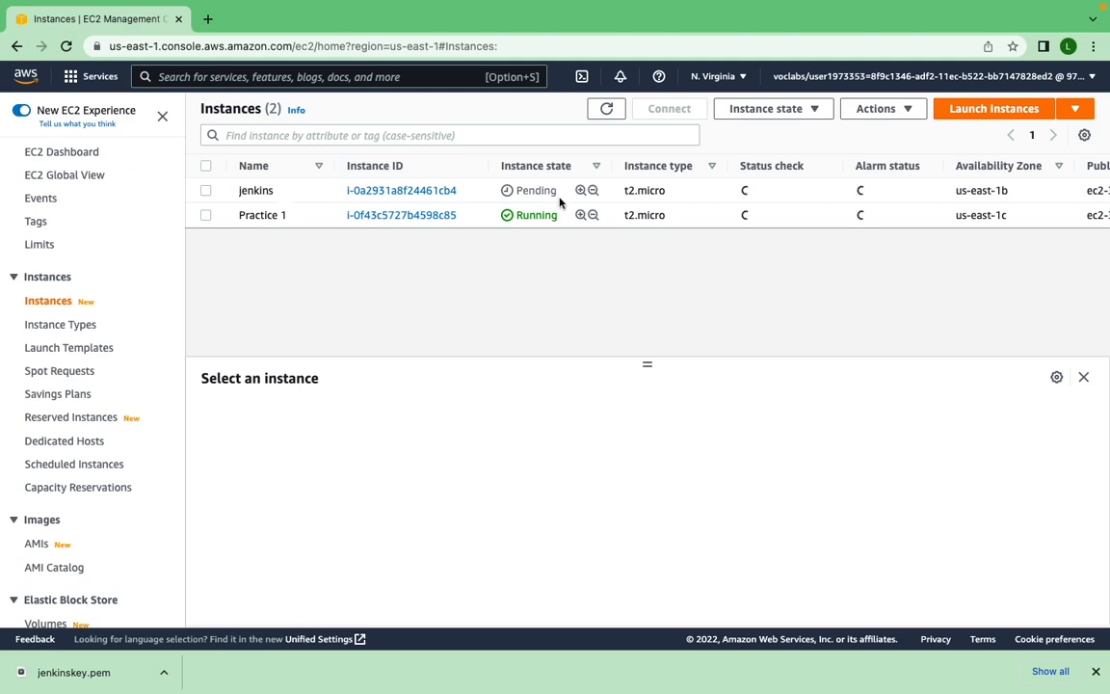
pyautogui.click(205, 191)
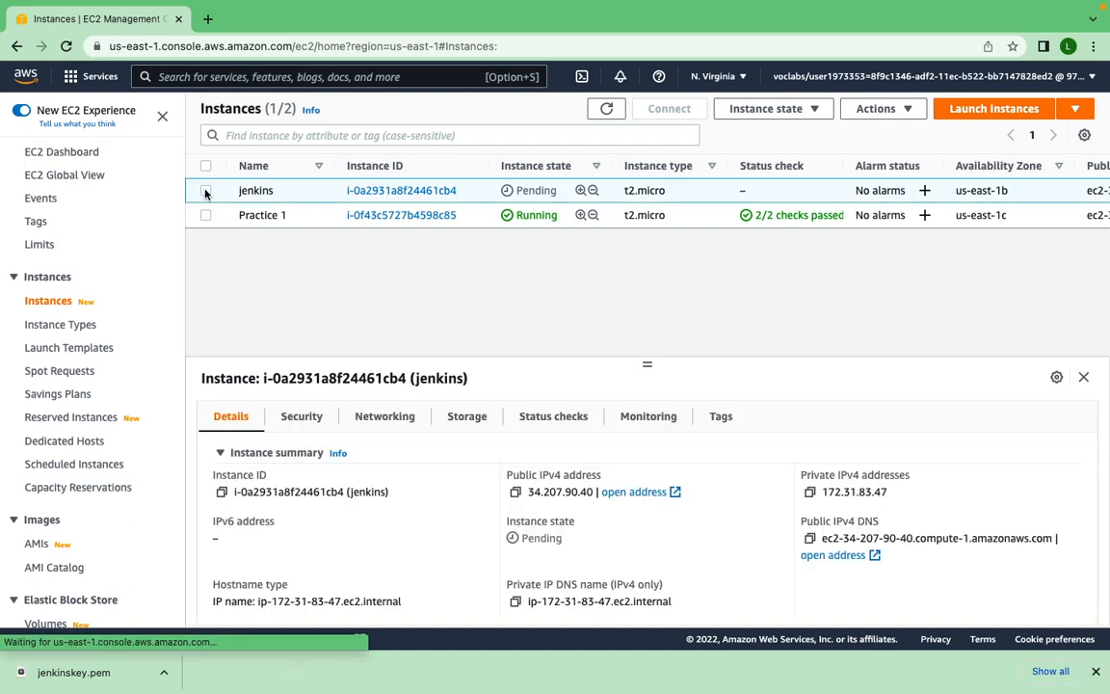
pyautogui.click(606, 110)
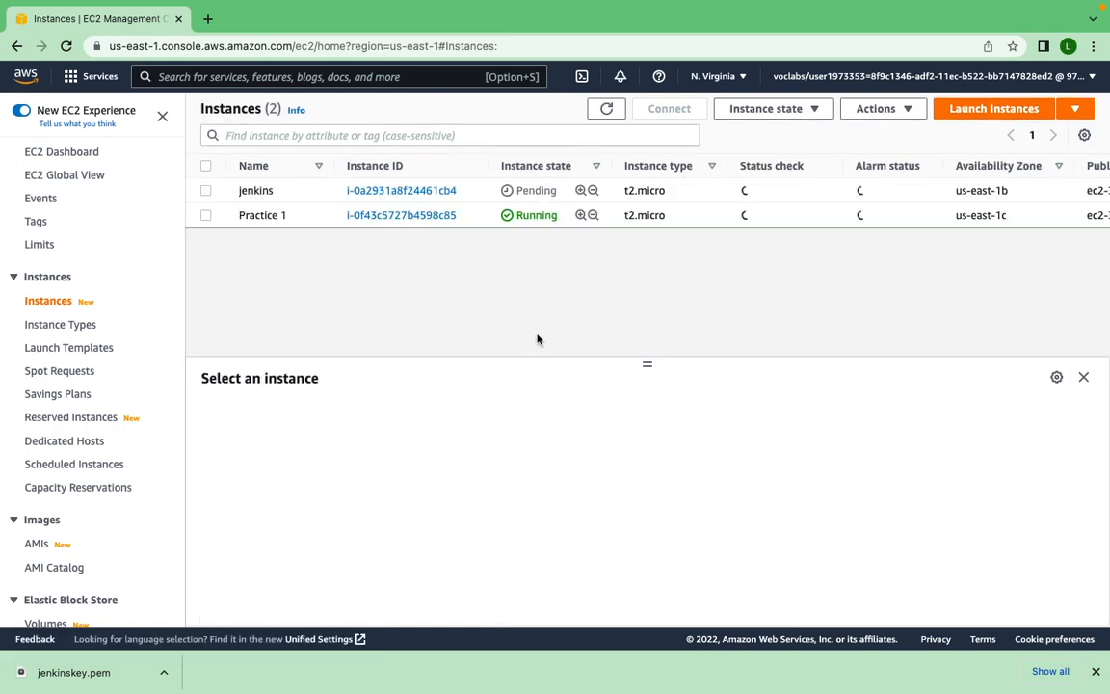
pyautogui.click(206, 191)
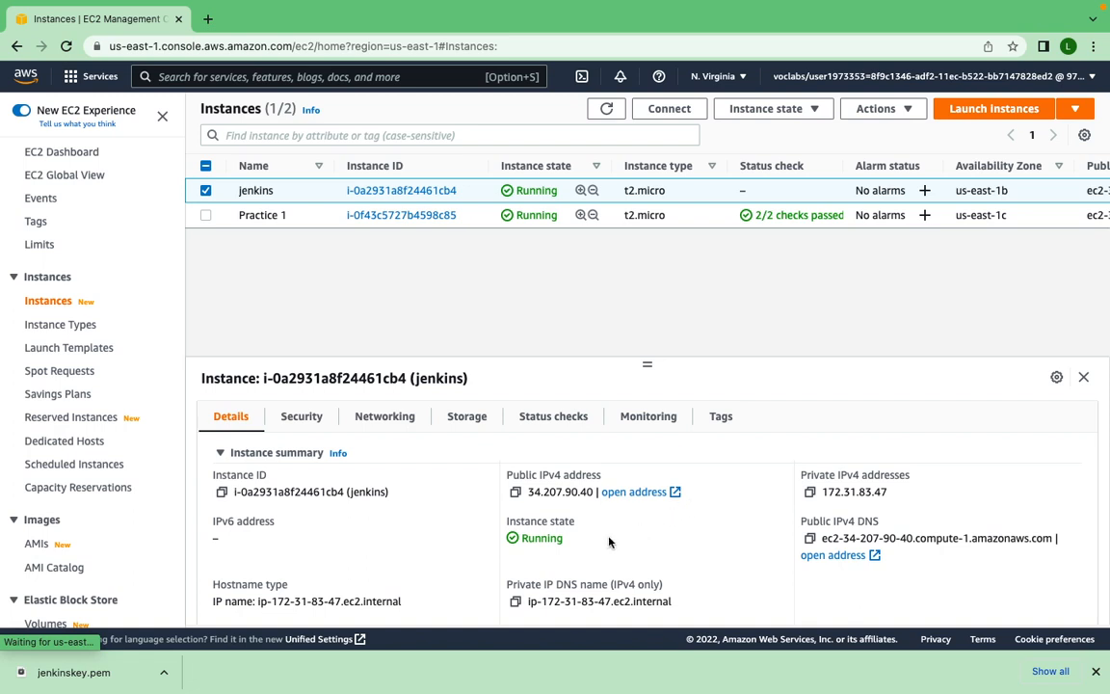
pyautogui.scroll(-1, 612, 578)
pyautogui.scroll(1, 611, 578)
# - Open the connection options for the jenkins instance and copy the example SSH client command
pyautogui.click(673, 115)
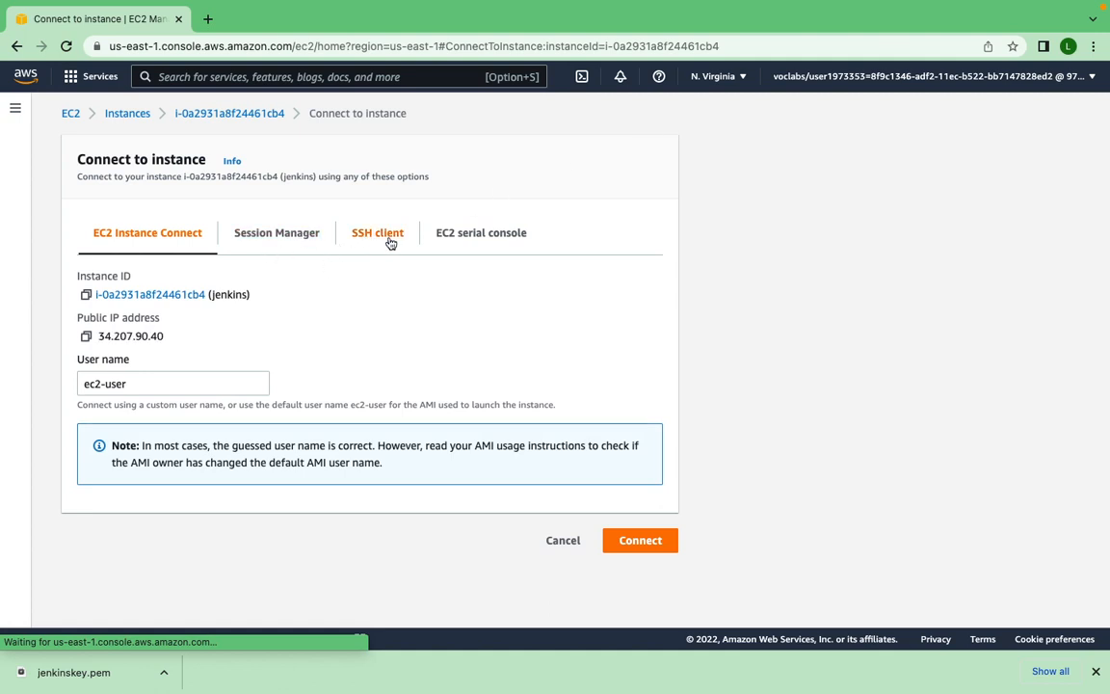
pyautogui.click(389, 240)
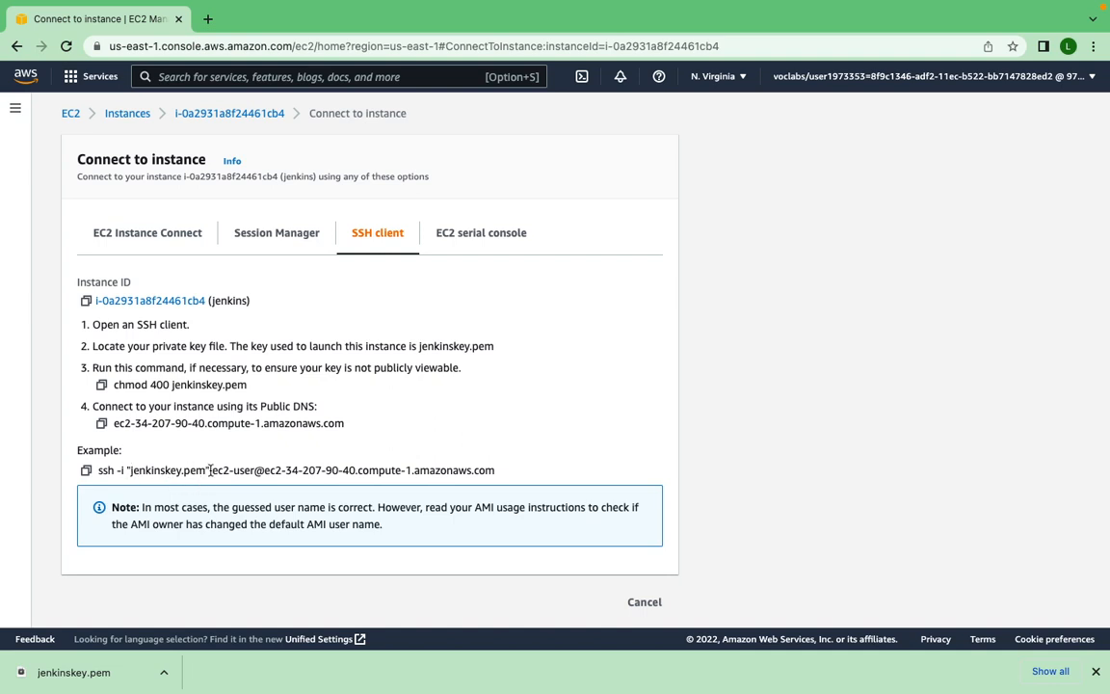
pyautogui.click(85, 471)
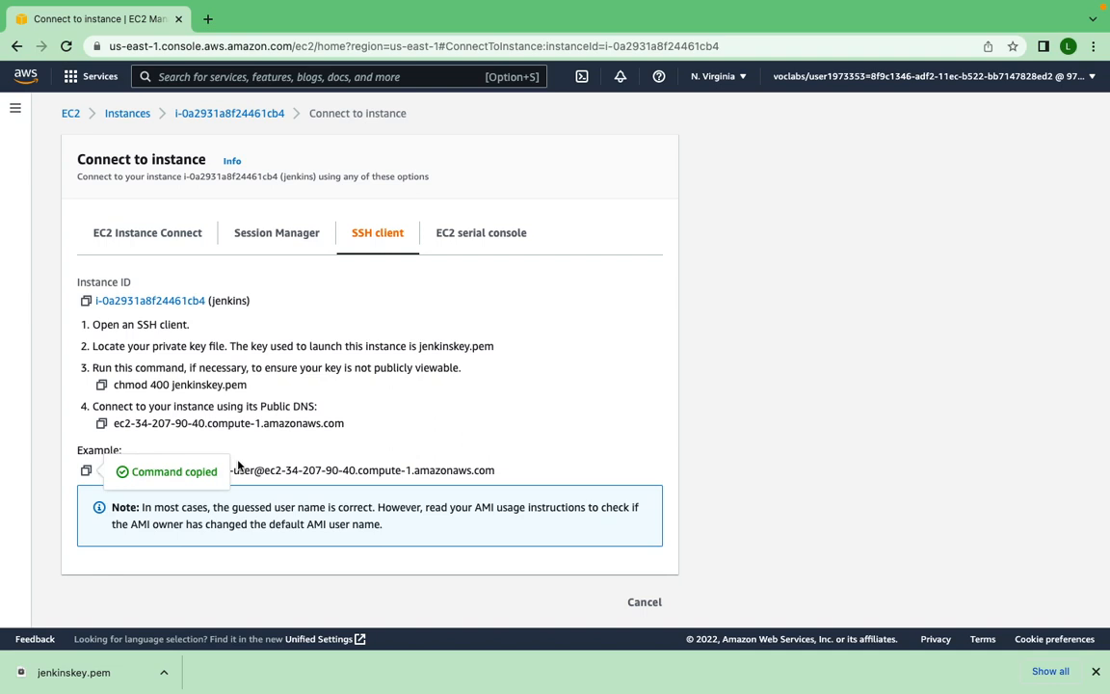
# - Switch to the terminal and try to connect over SSH as ec2-user using /Users/mac/Downloads/jenkinskey.pem, accepting the host with yes
pyautogui.hotkey('ctrl', 'Right')
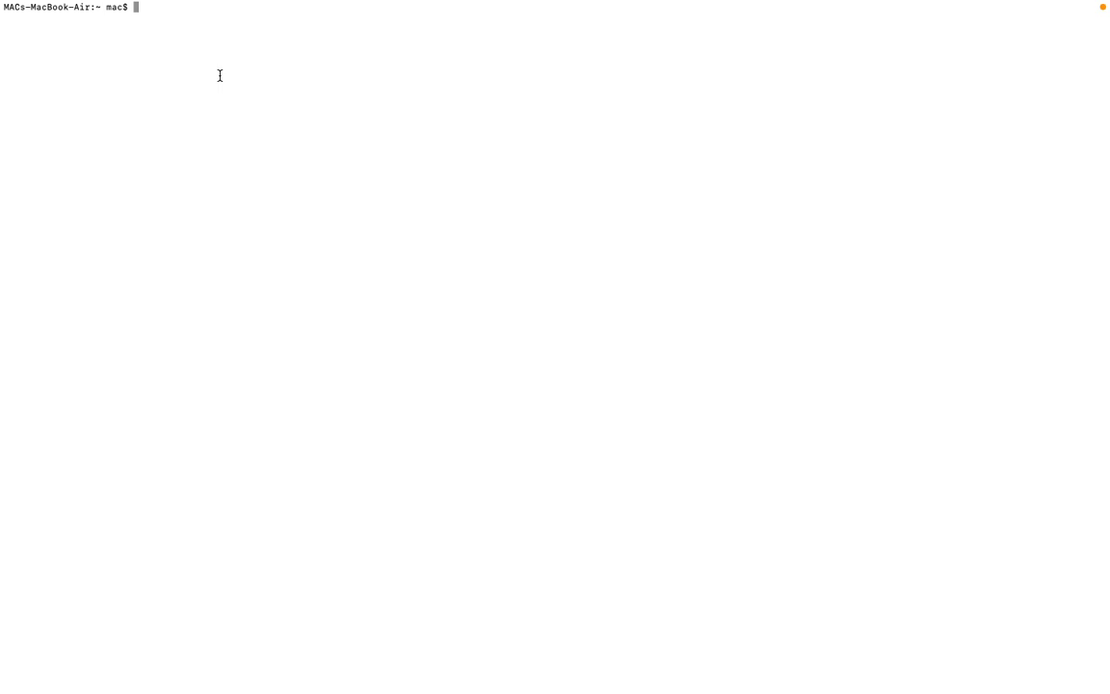
pyautogui.write('m')
pyautogui.press('BackSpace')
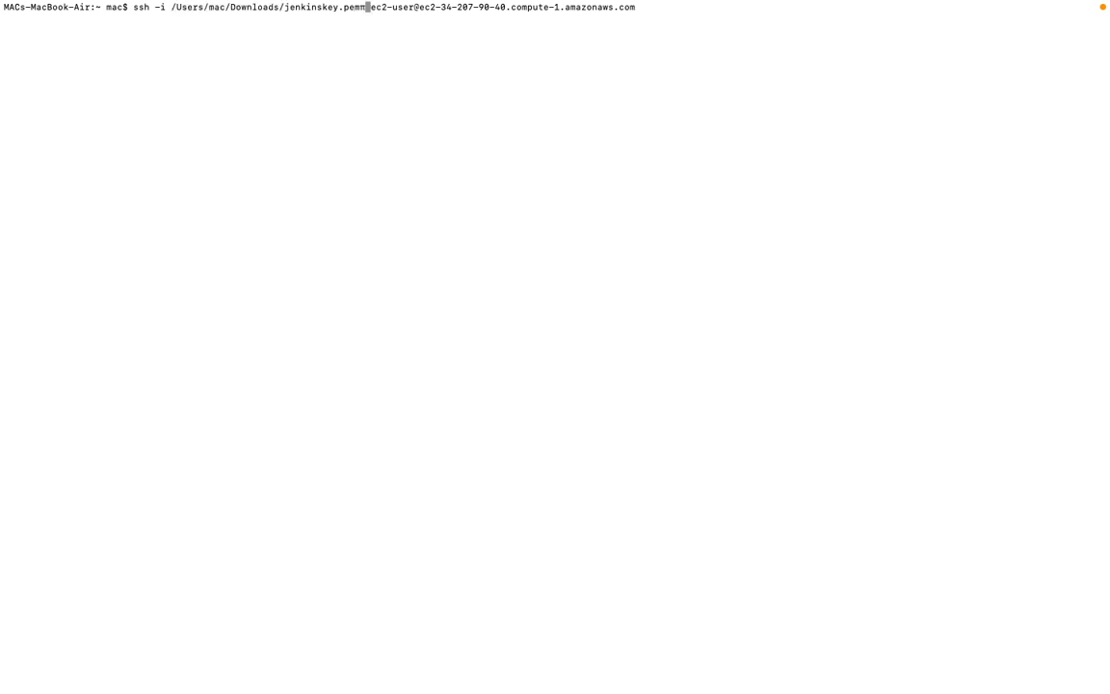
pyautogui.press('BackSpace')
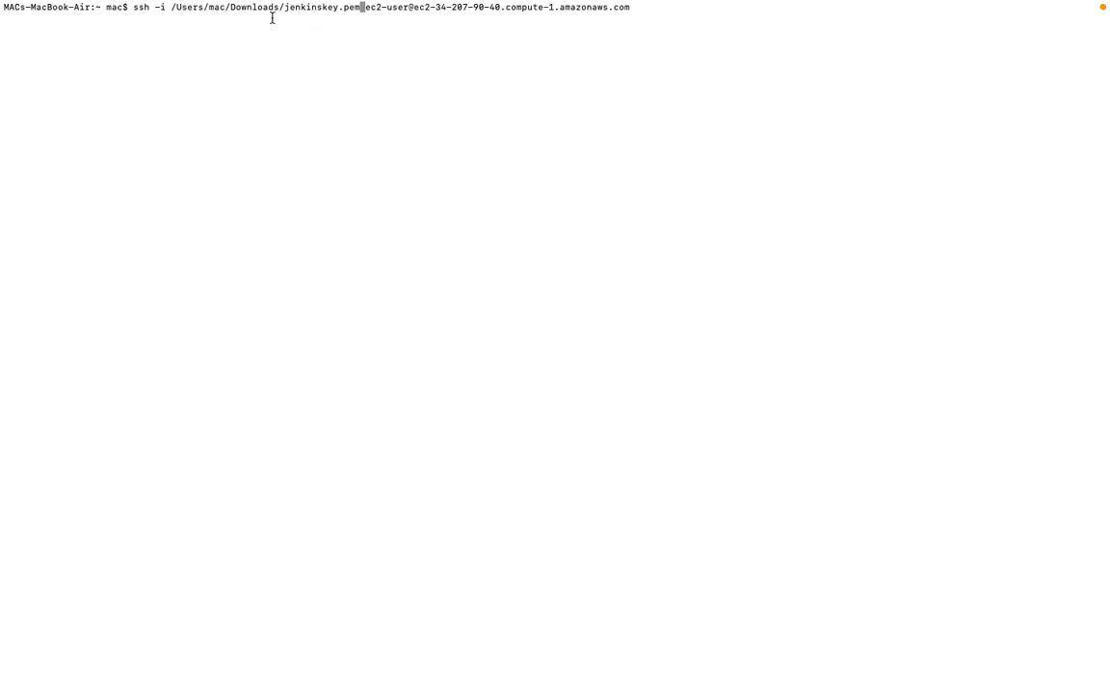
pyautogui.press('Right')
pyautogui.press('Right')
pyautogui.press('Right')
pyautogui.press('Right')
pyautogui.press('Right')
pyautogui.press('Right')
pyautogui.press('Return')
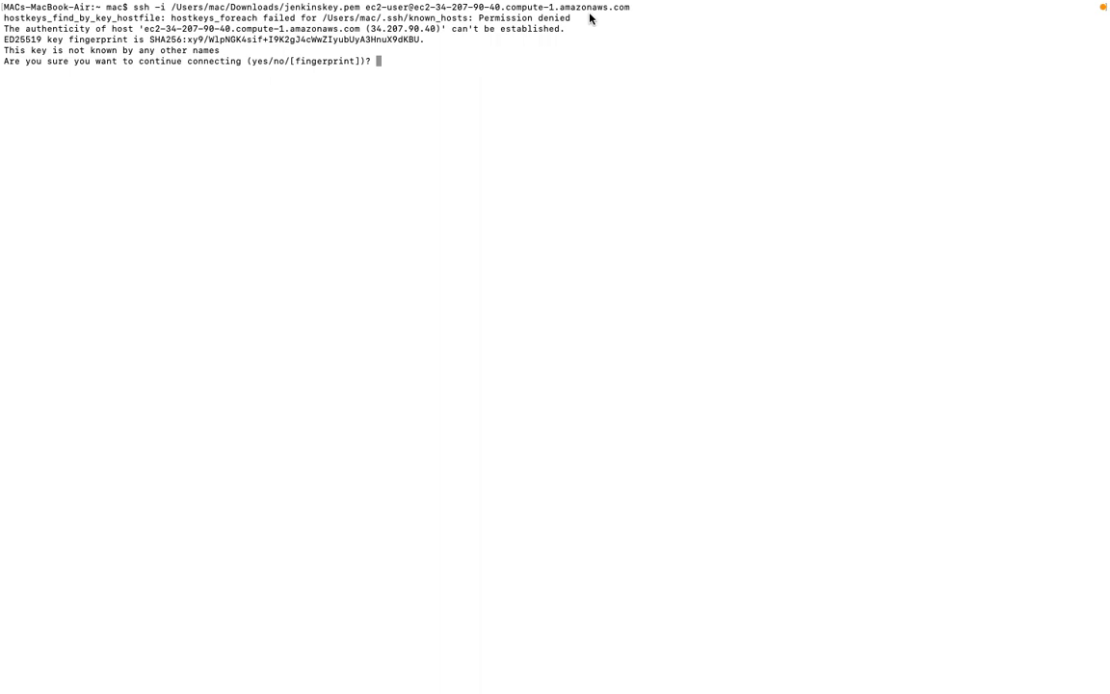
pyautogui.write('yes')
pyautogui.press('Return')
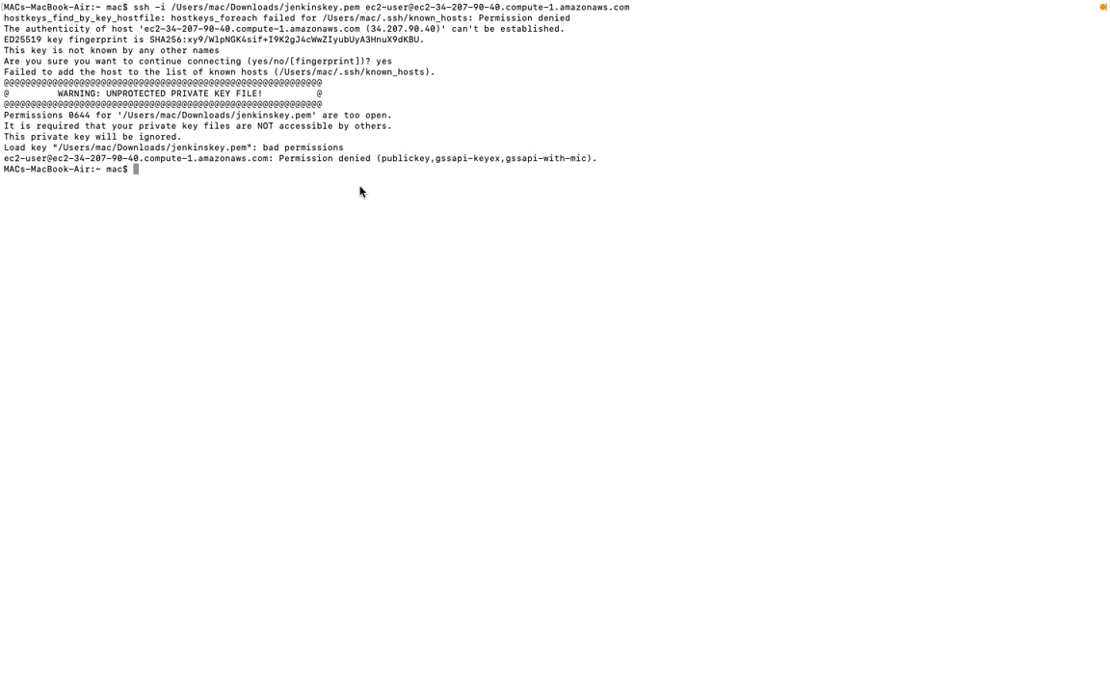
# - Restrict the private key's permissions by running chmod 400 /Users/mac/Downloads/jenkinskey.pem
pyautogui.write('chmod 400')
pyautogui.press('super+v')
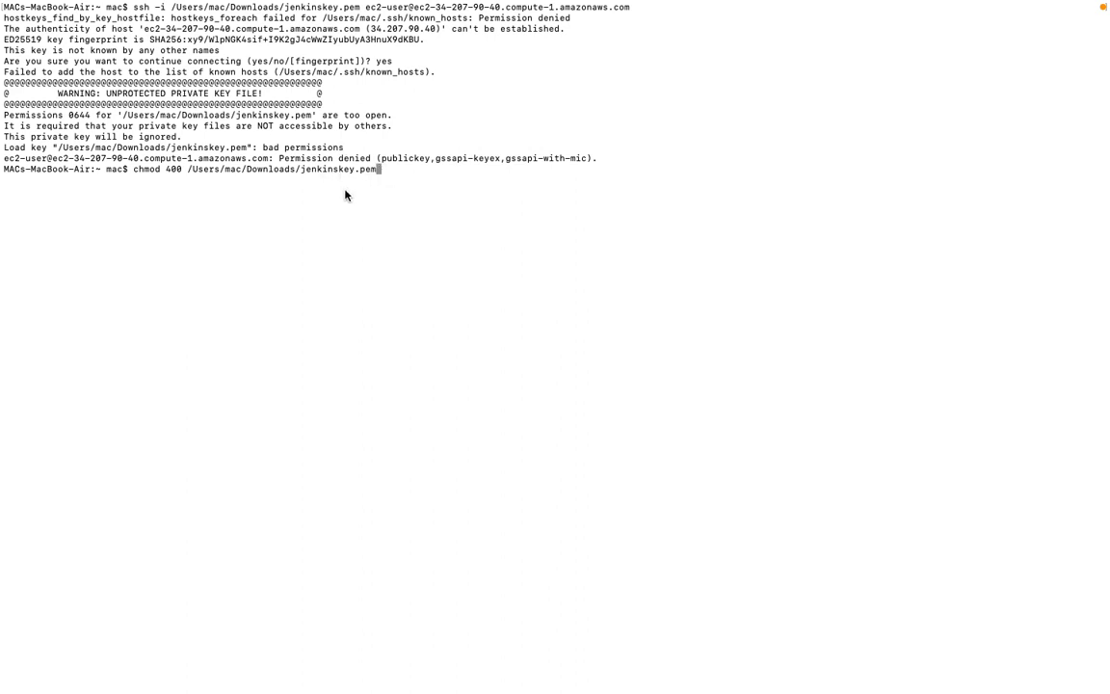
pyautogui.press('Return')
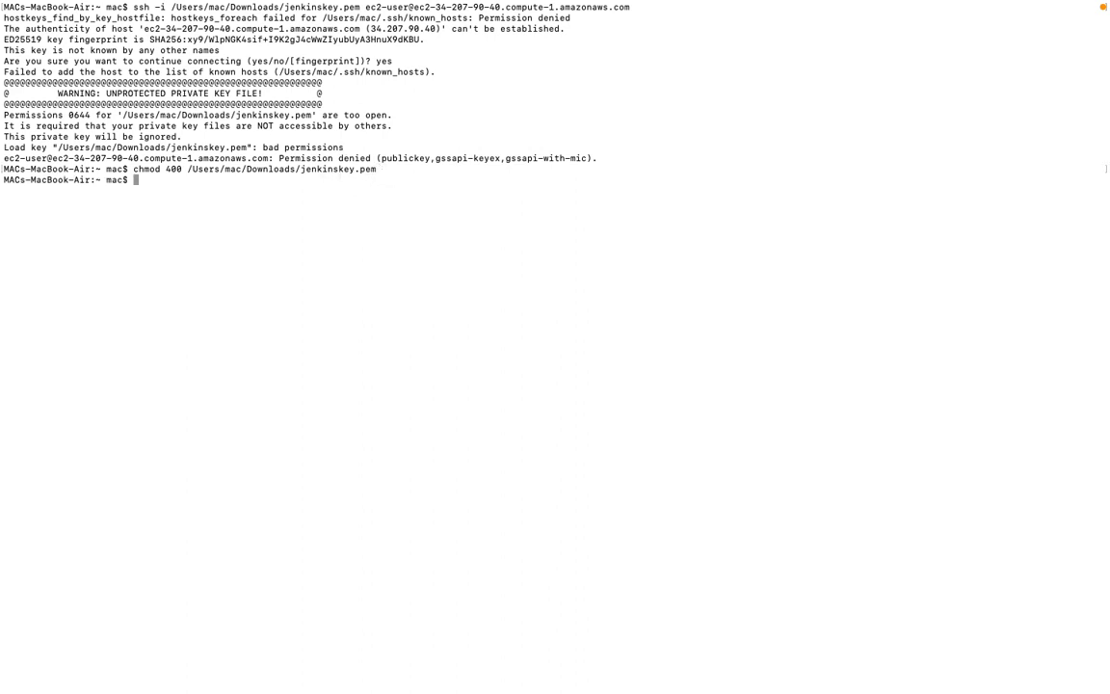
# - Rerun the previous SSH command to the EC2 instance and accept the host with yes
pyautogui.press('Up')
pyautogui.press('Up')
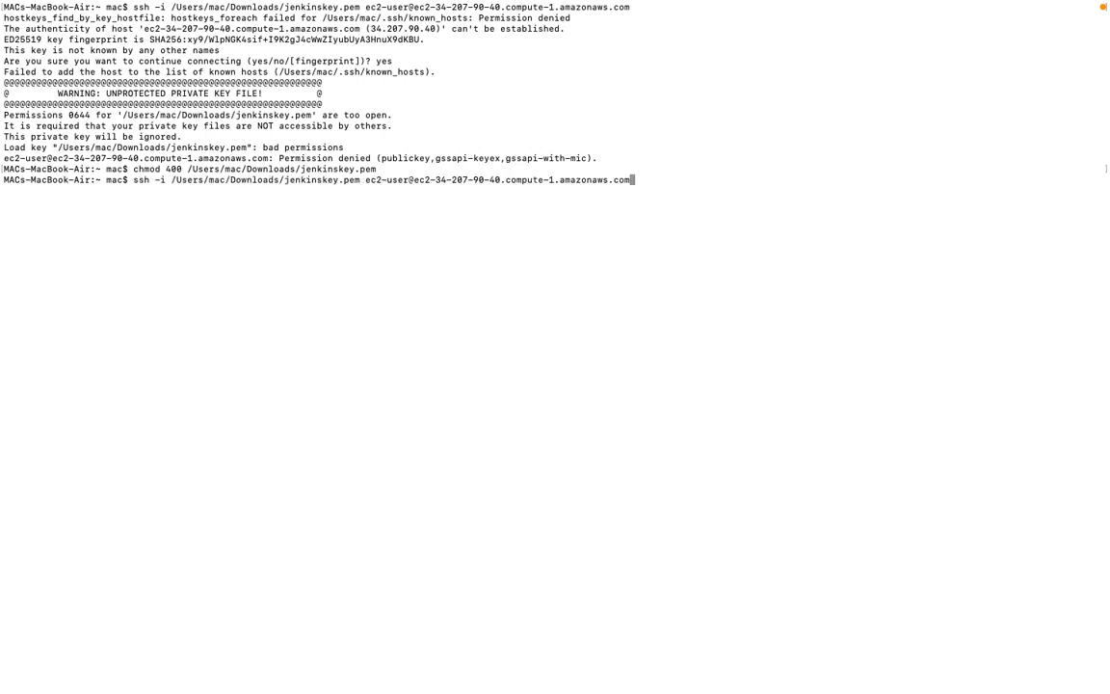
pyautogui.press('Return')
pyautogui.write('yes')
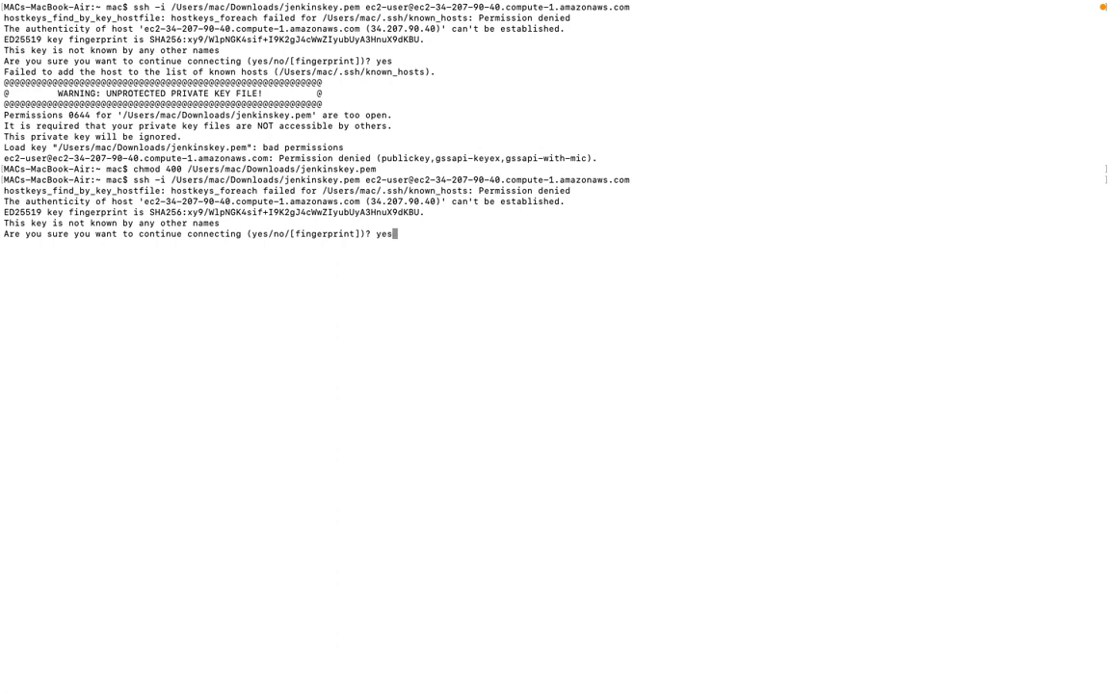
pyautogui.press('Return')
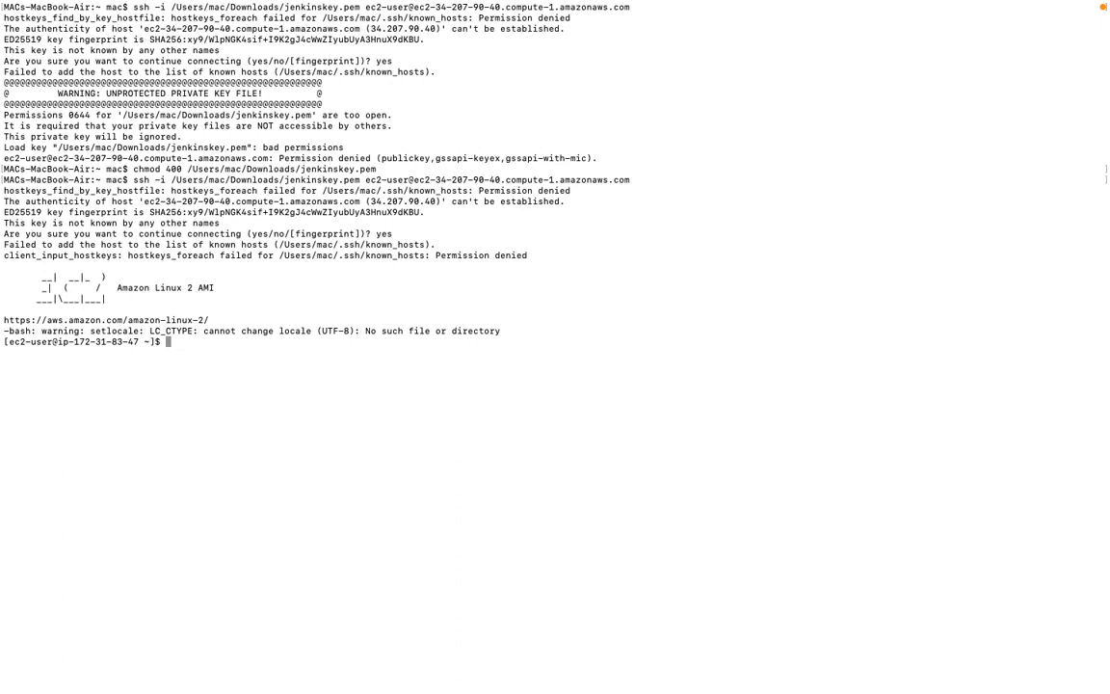
# - Switch to the root user on the instance with sudo su
pyautogui.write('sudo su')
pyautogui.press('Return')
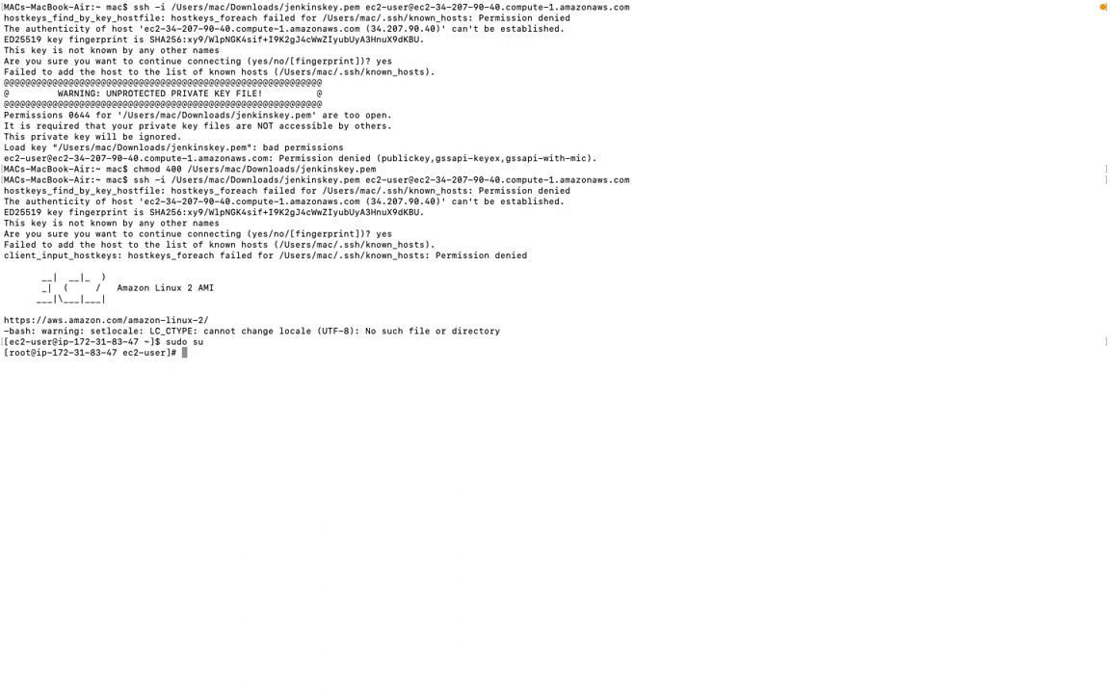
# - Switch to the browser, search in a new tab for "how to install jenkins on aws ec2", and open the jenkins.io result "Jenkins on AWS"
pyautogui.hotkey('ctrl', 'Right')
pyautogui.hotkey('ctrl', 'Right')
pyautogui.hotkey('ctrl', 'Left')
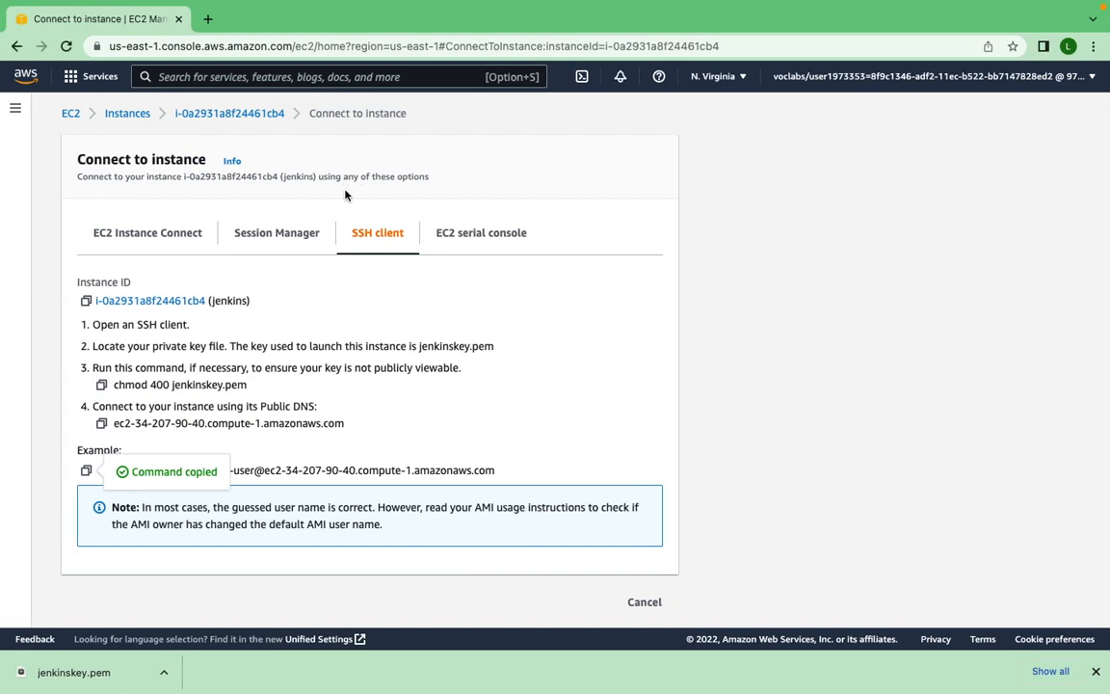
pyautogui.click(207, 18)
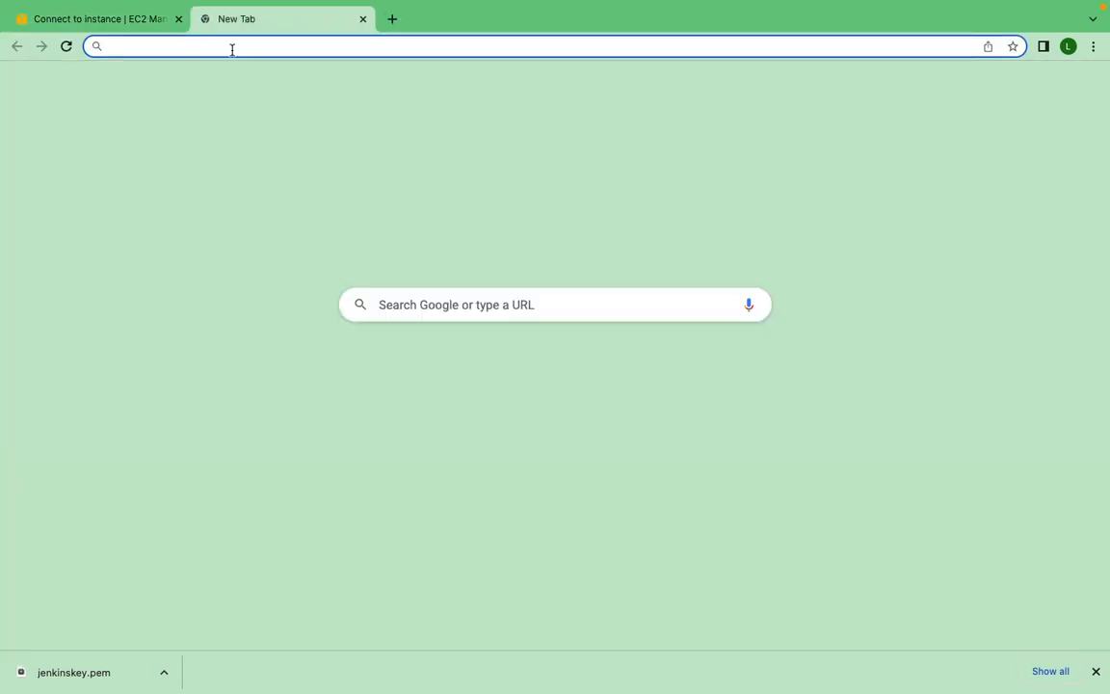
pyautogui.click(230, 46)
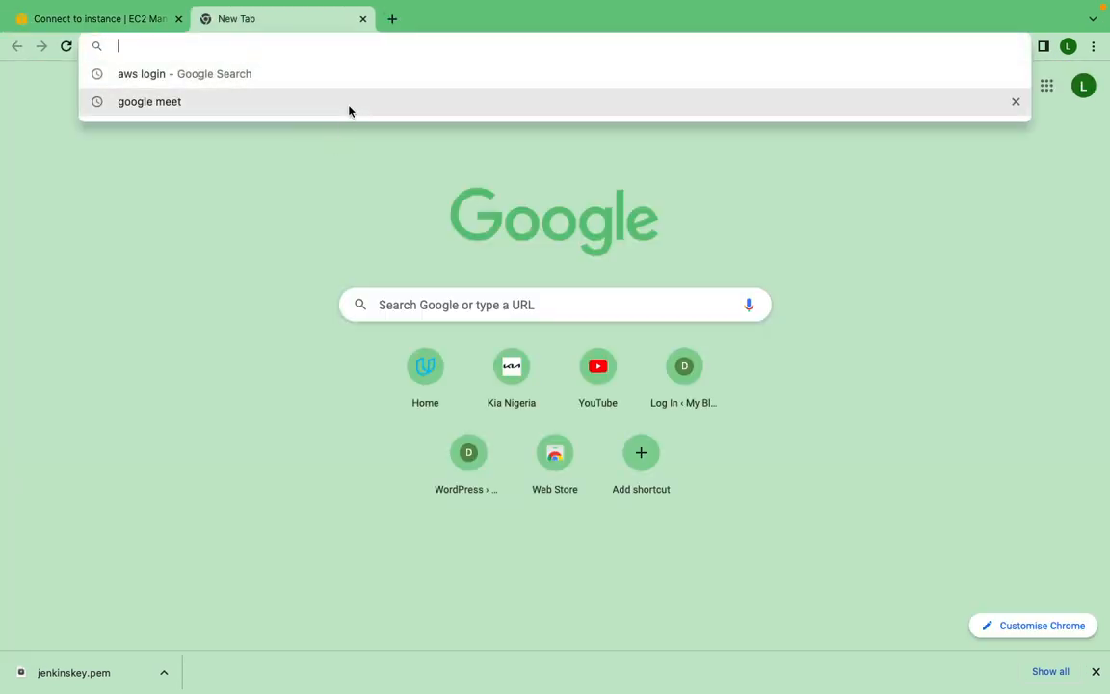
pyautogui.write('how ')
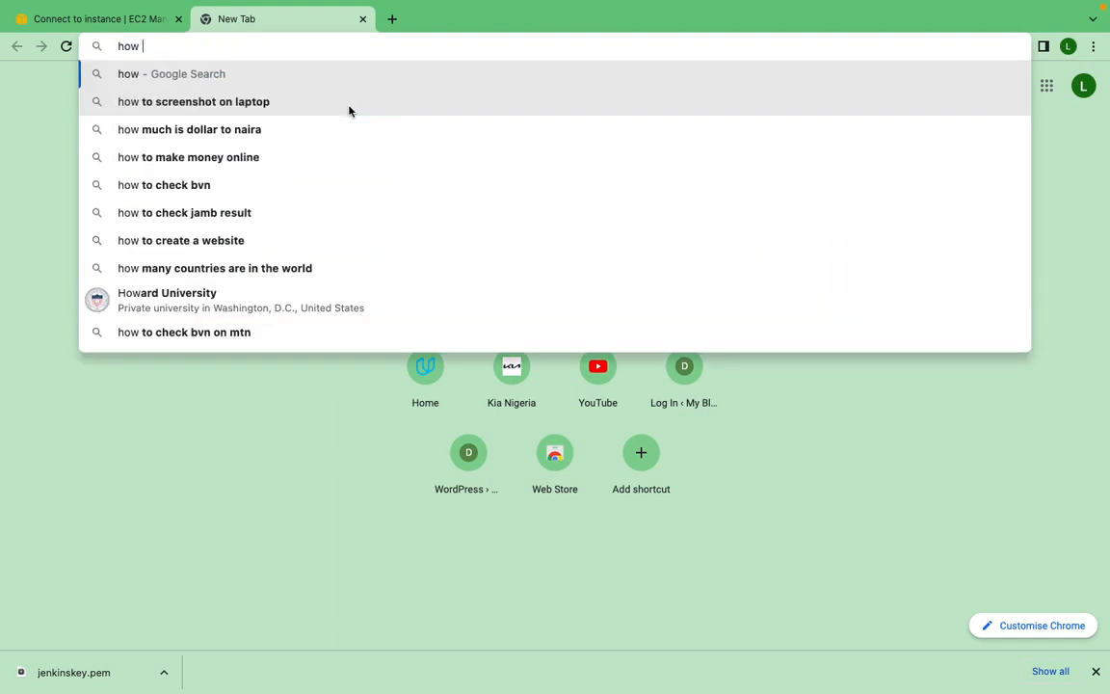
pyautogui.write('to in')
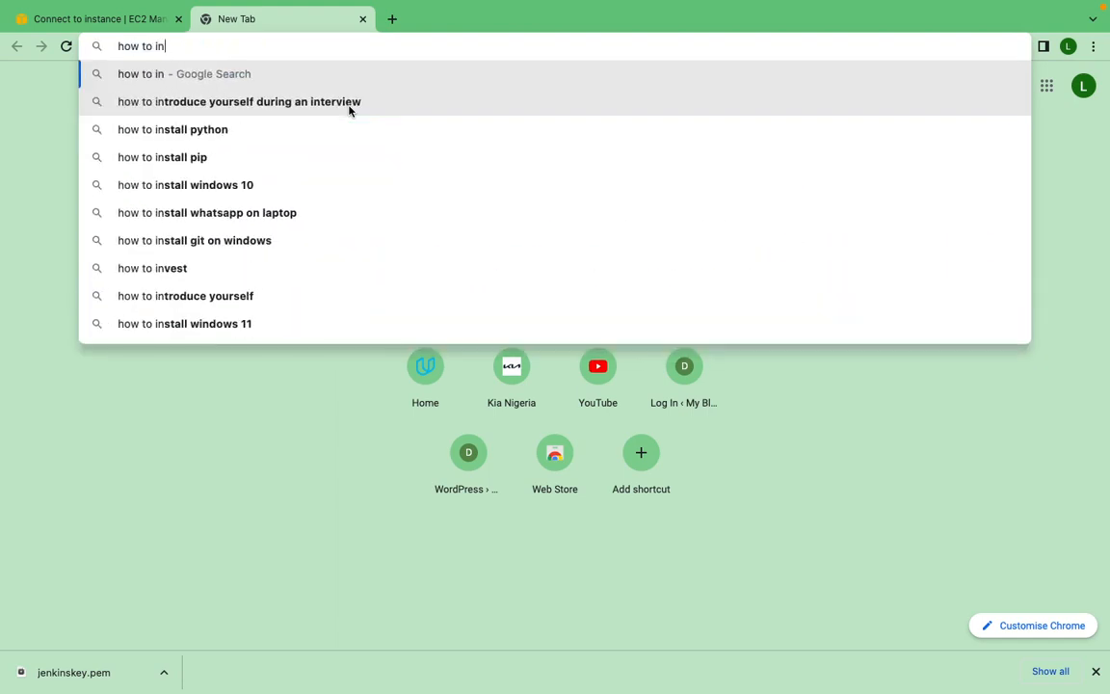
pyautogui.write('stall ')
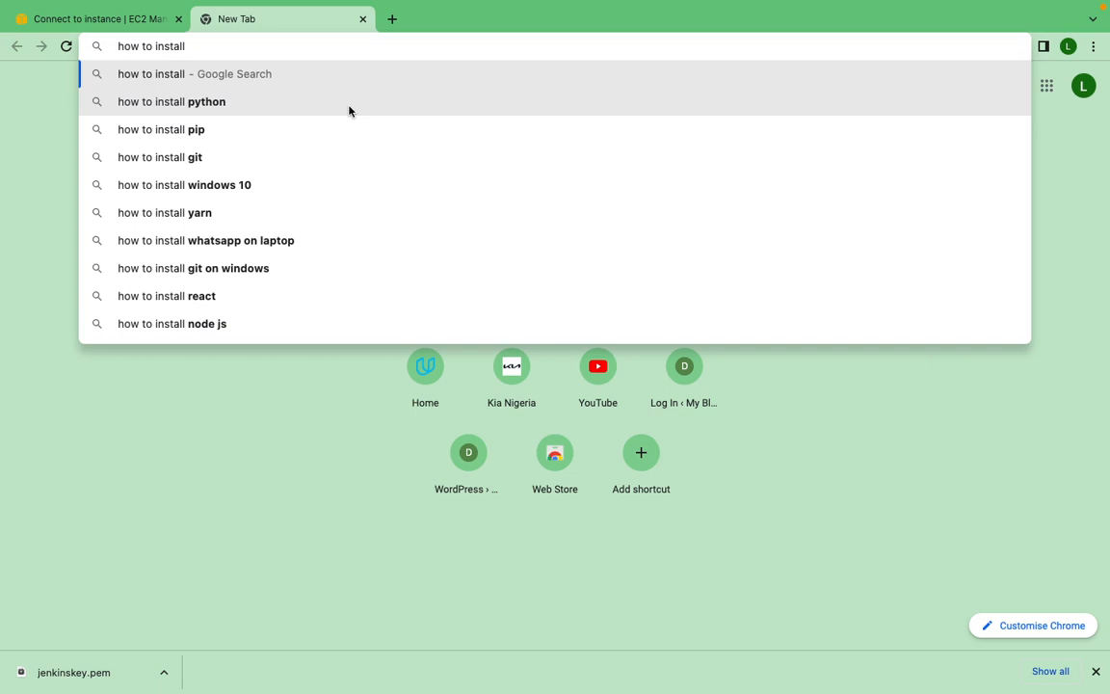
pyautogui.write('jenkins ')
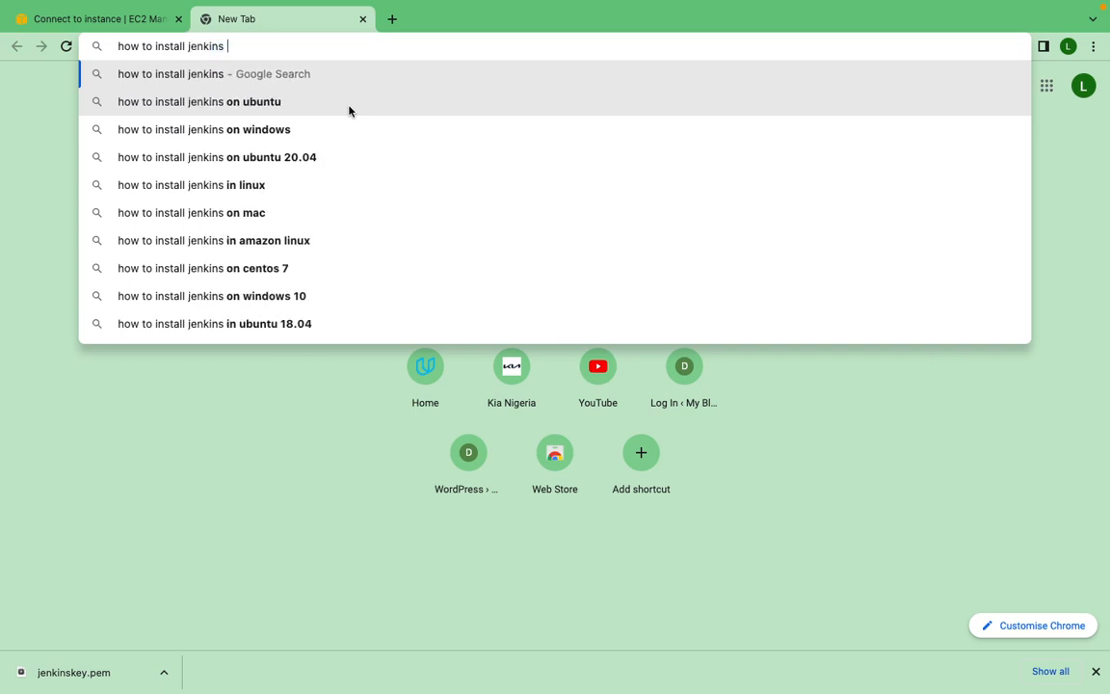
pyautogui.write('on ')
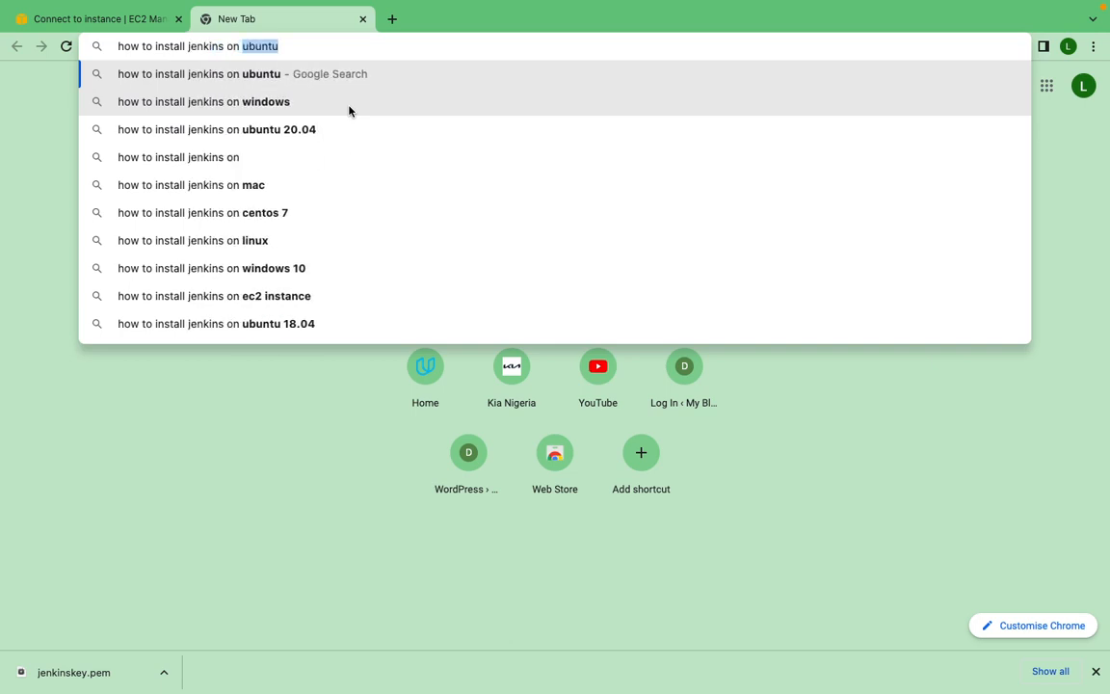
pyautogui.write('aws')
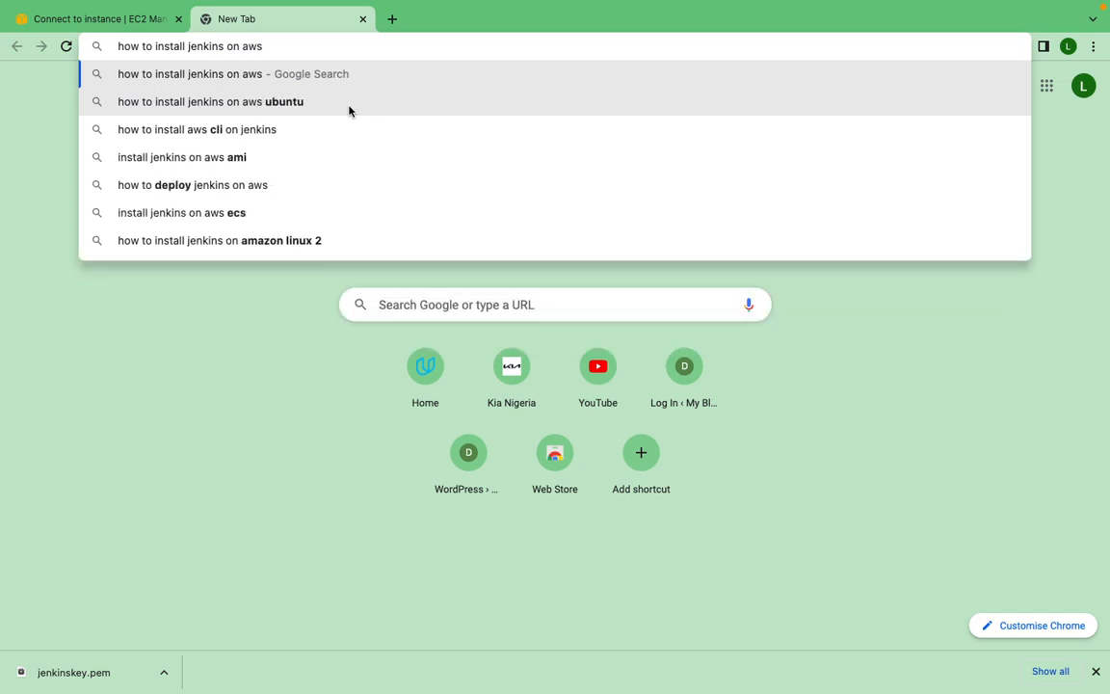
pyautogui.write(' ec')
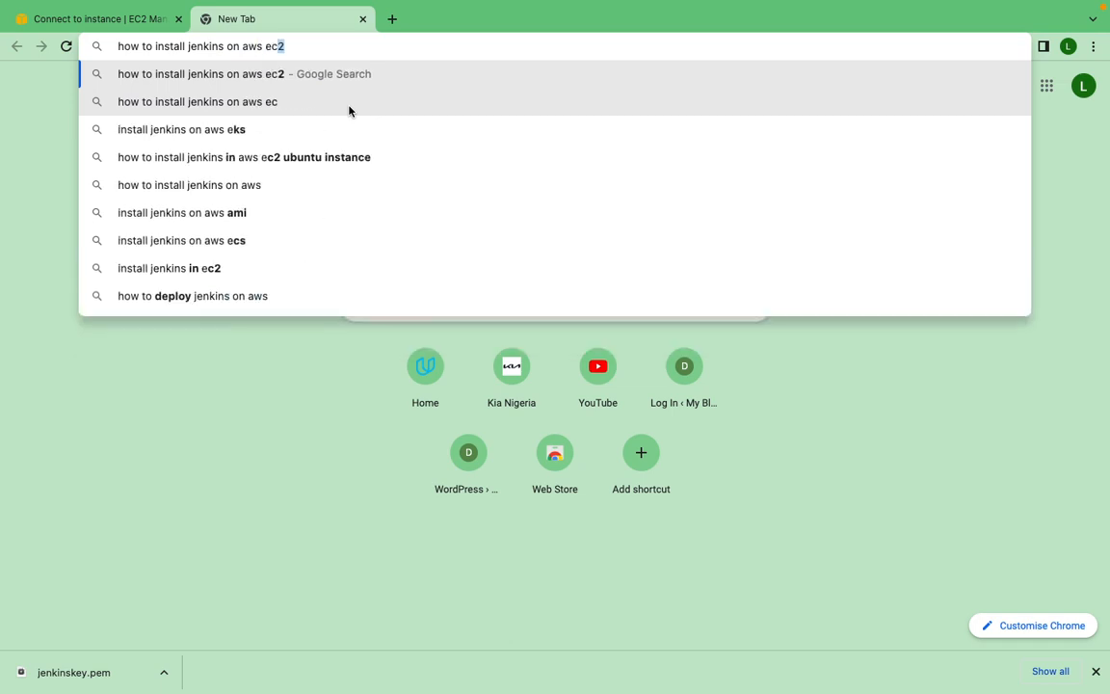
pyautogui.press('Return')
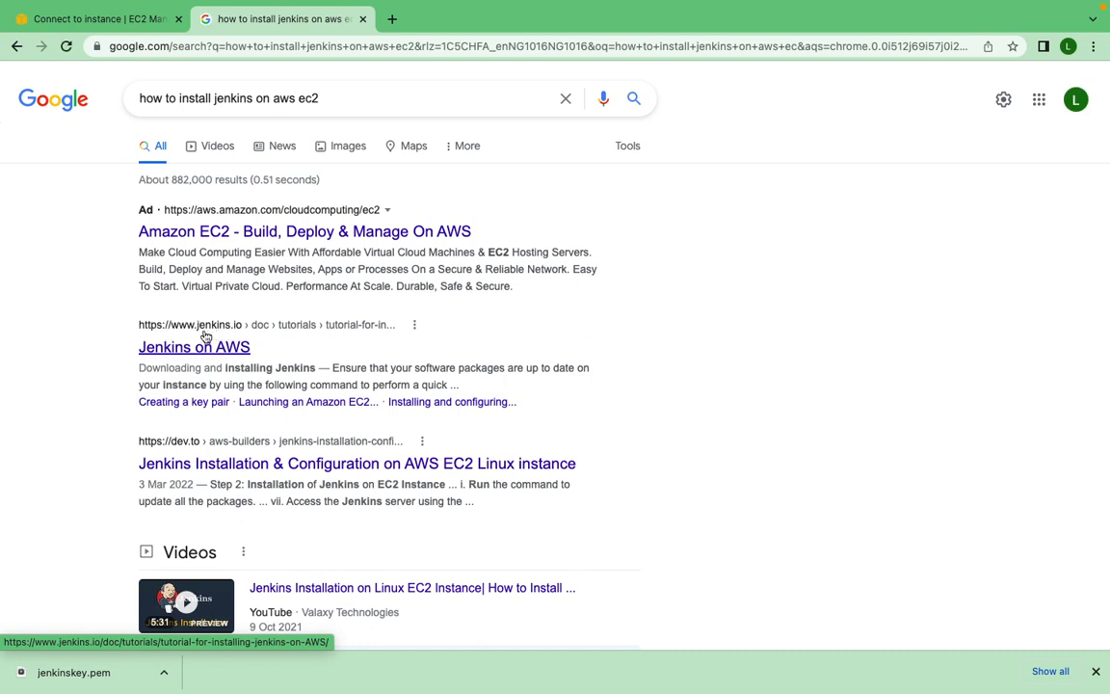
pyautogui.click(204, 330)
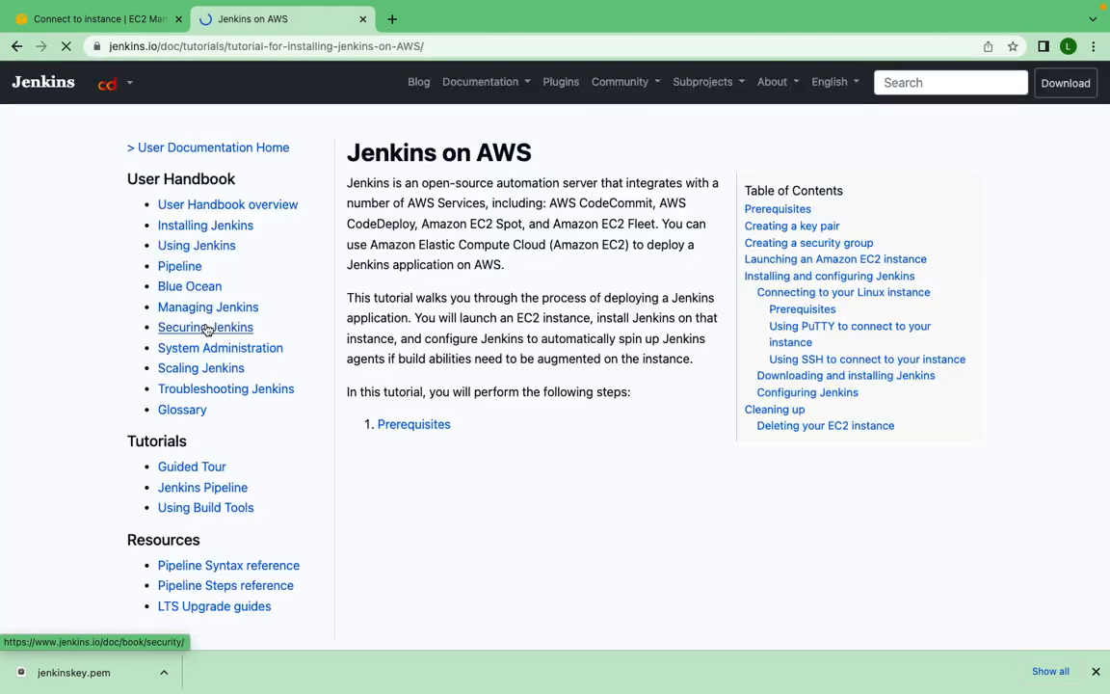
# - Look through the Jenkins on AWS tutorial to find the command list under "Downloading and installing Jenkins"
pyautogui.scroll(-4, 573, 400)
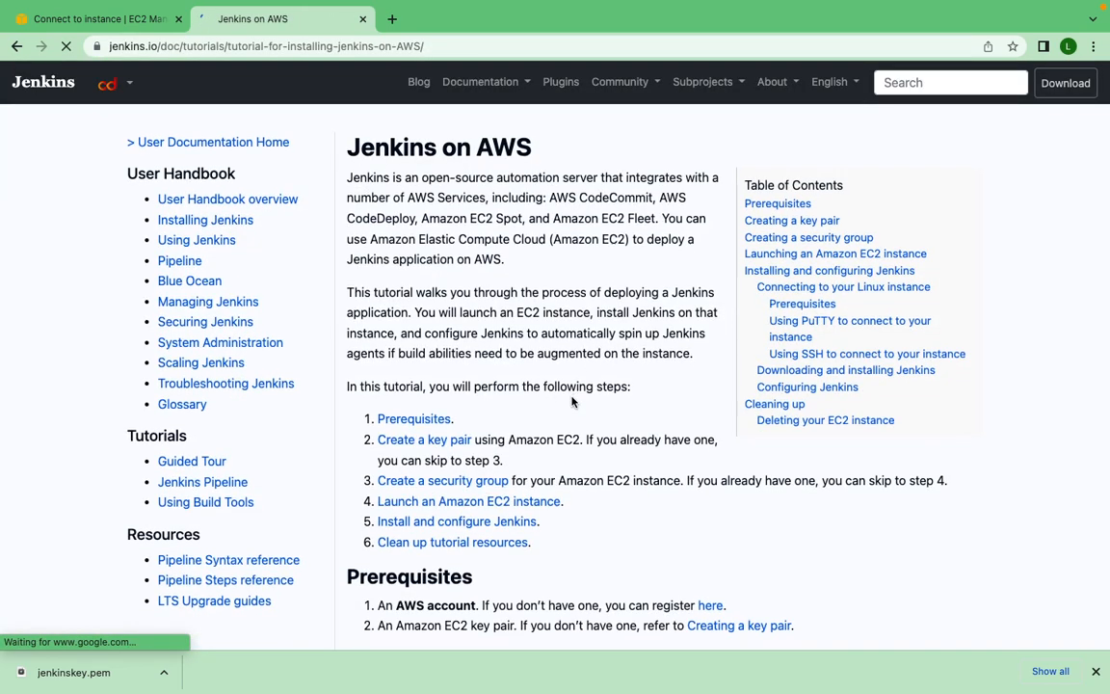
pyautogui.scroll(-7, 572, 397)
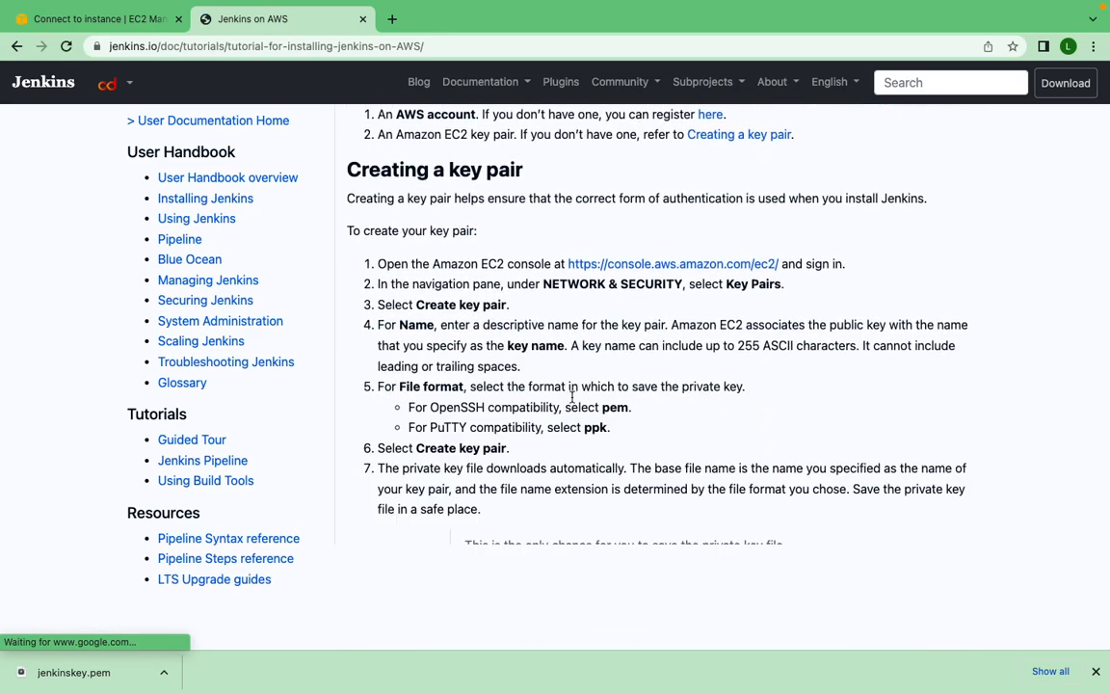
pyautogui.scroll(-8, 572, 402)
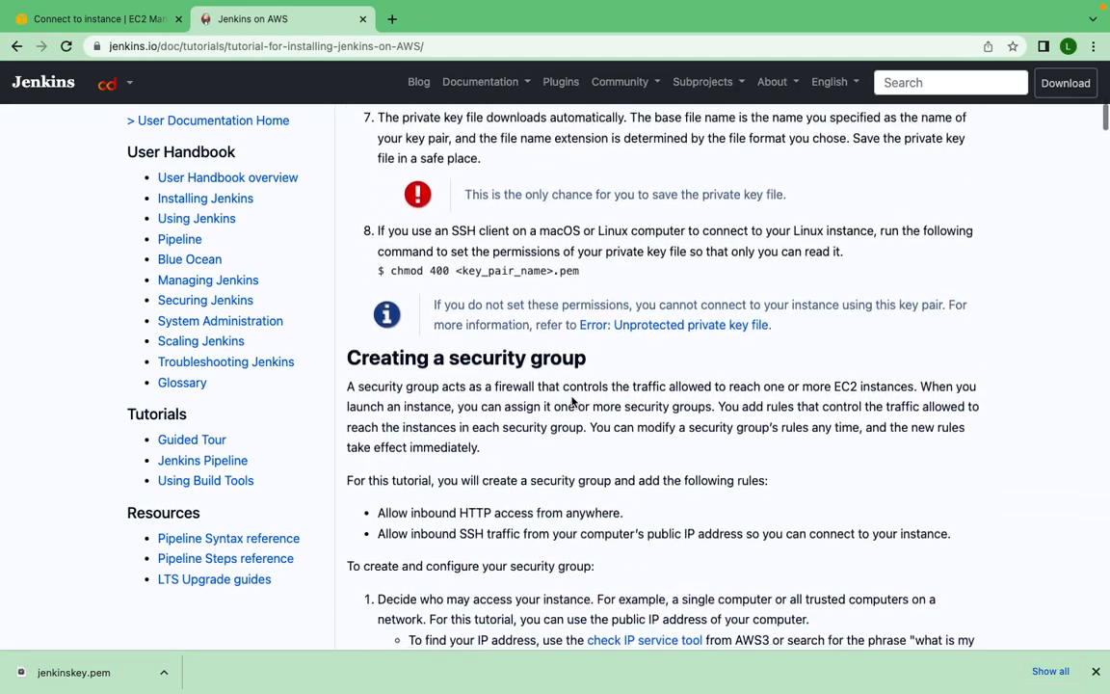
pyautogui.scroll(-4, 571, 402)
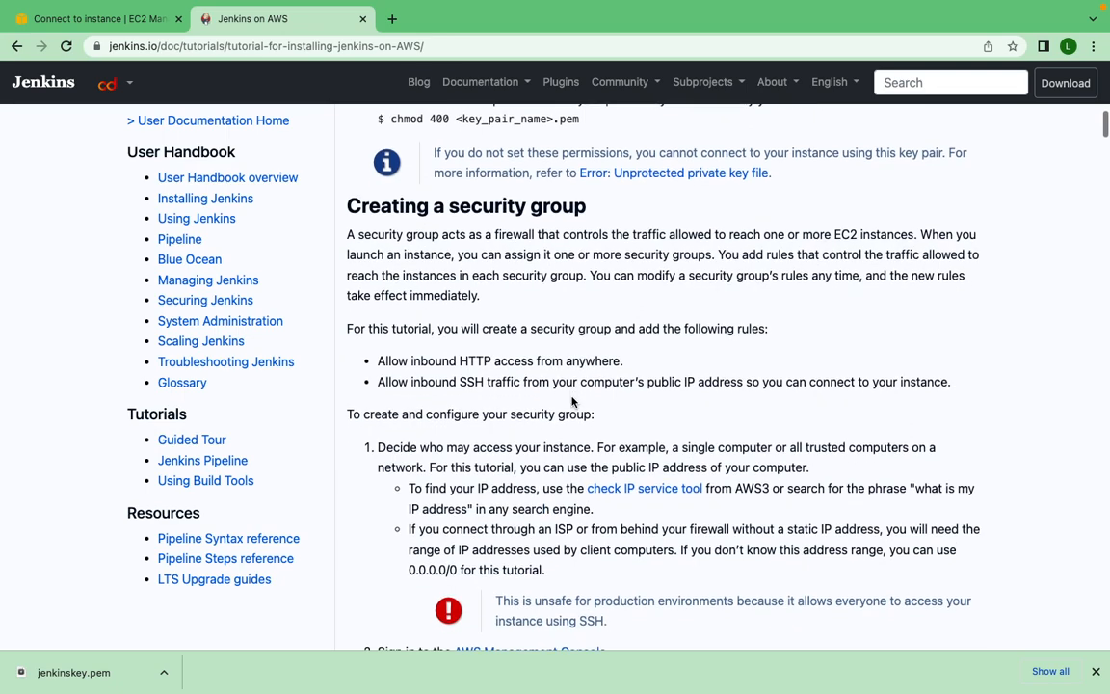
pyautogui.scroll(-20, 571, 401)
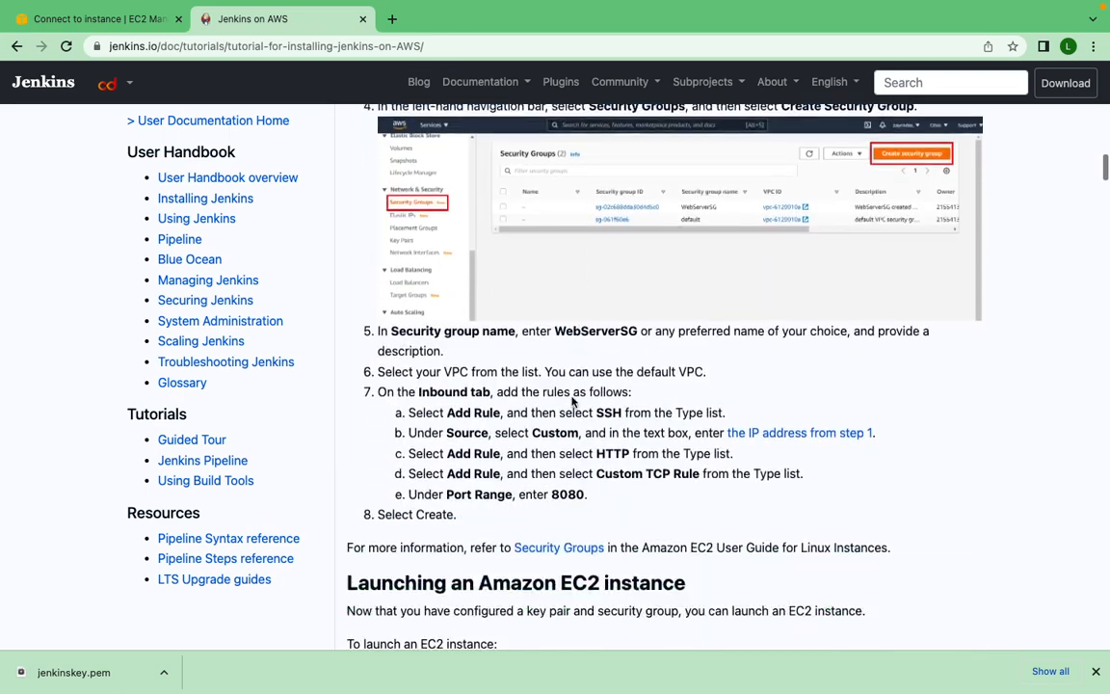
pyautogui.scroll(-16, 571, 402)
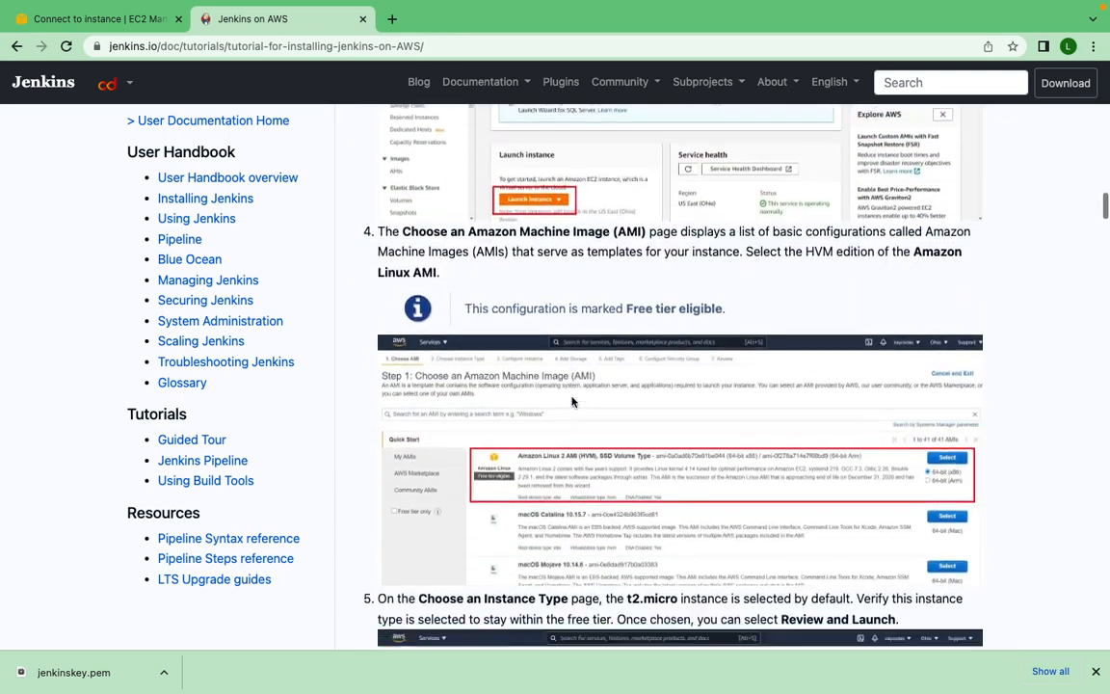
pyautogui.scroll(-15, 571, 402)
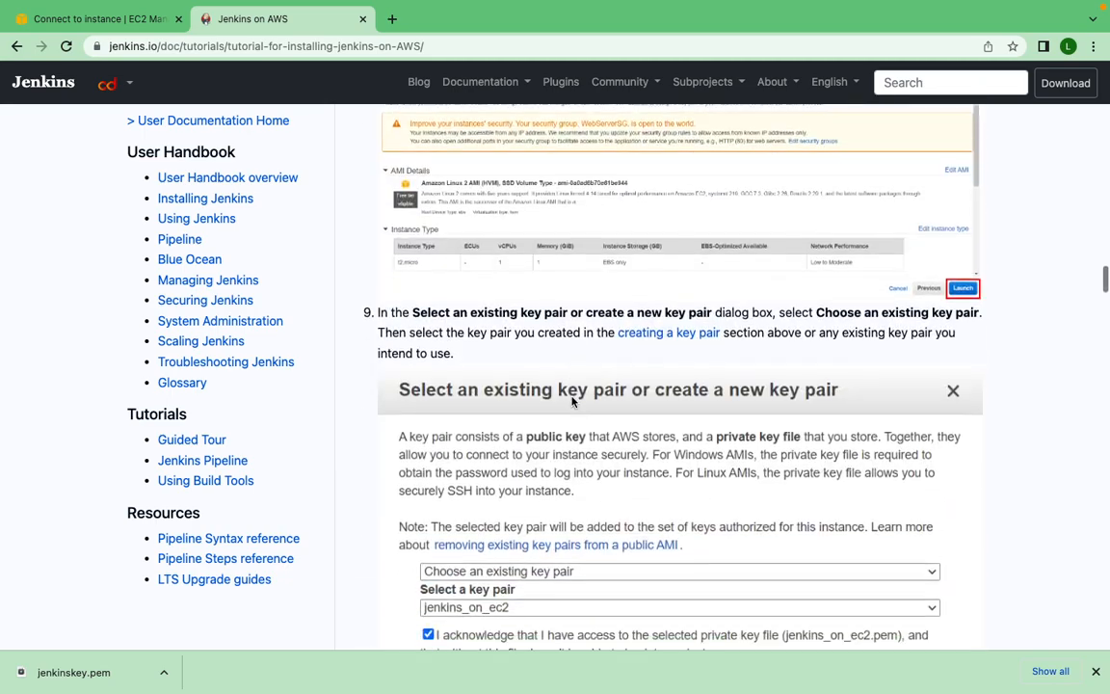
pyautogui.scroll(-15, 572, 402)
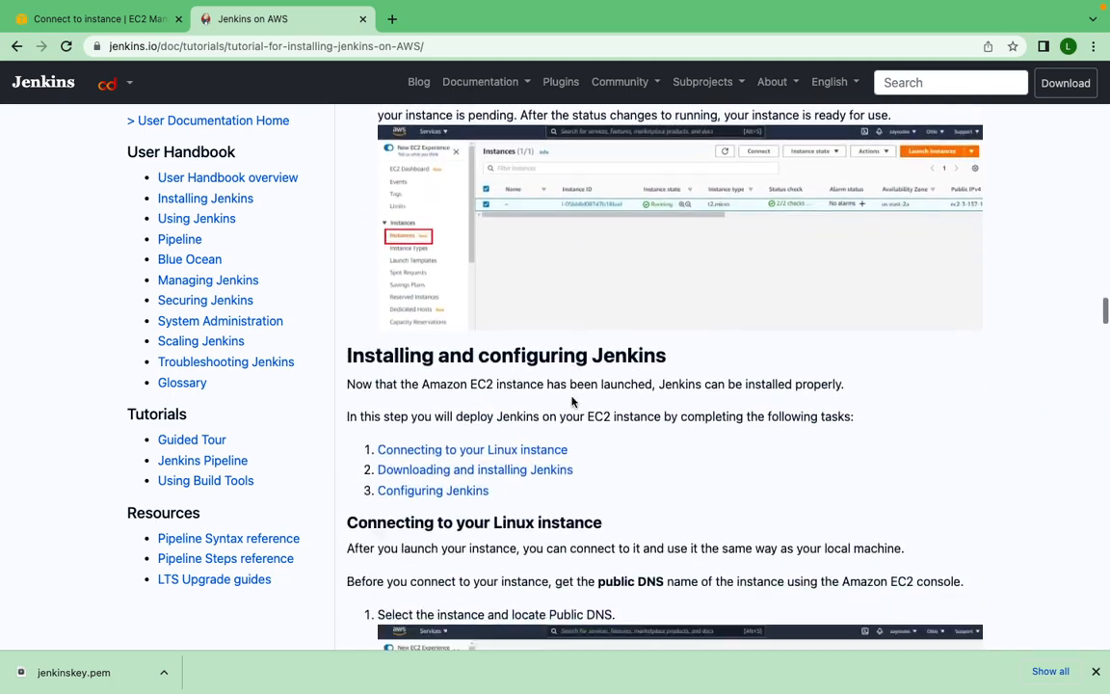
pyautogui.scroll(-15, 572, 402)
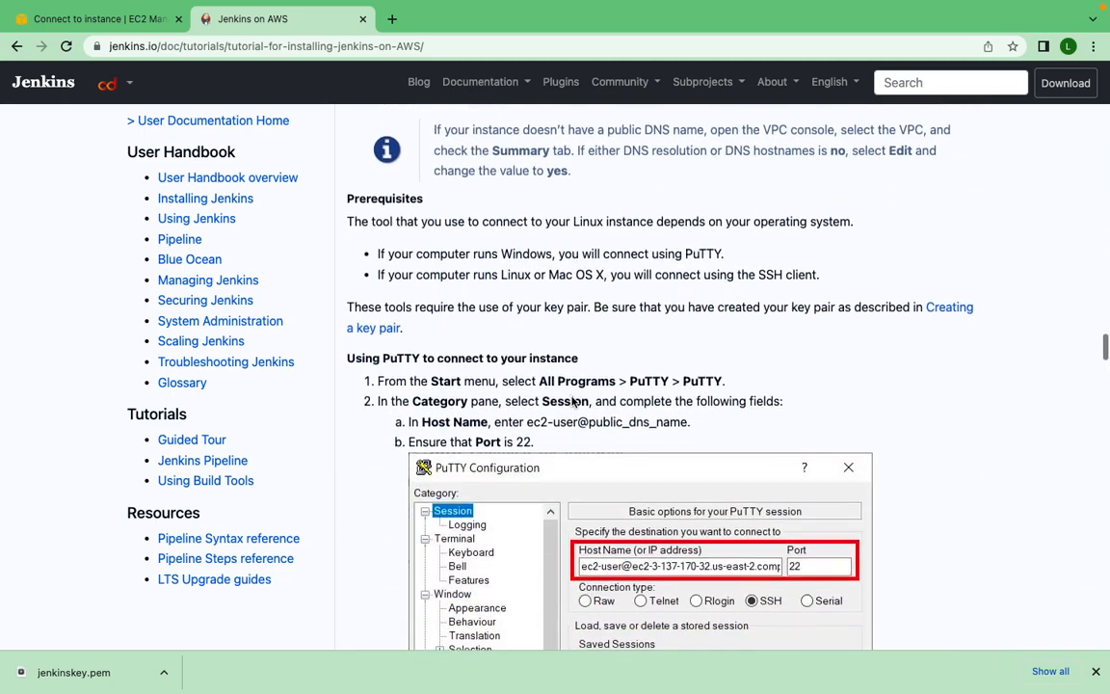
pyautogui.scroll(-2, 571, 396)
pyautogui.scroll(20, 551, 290)
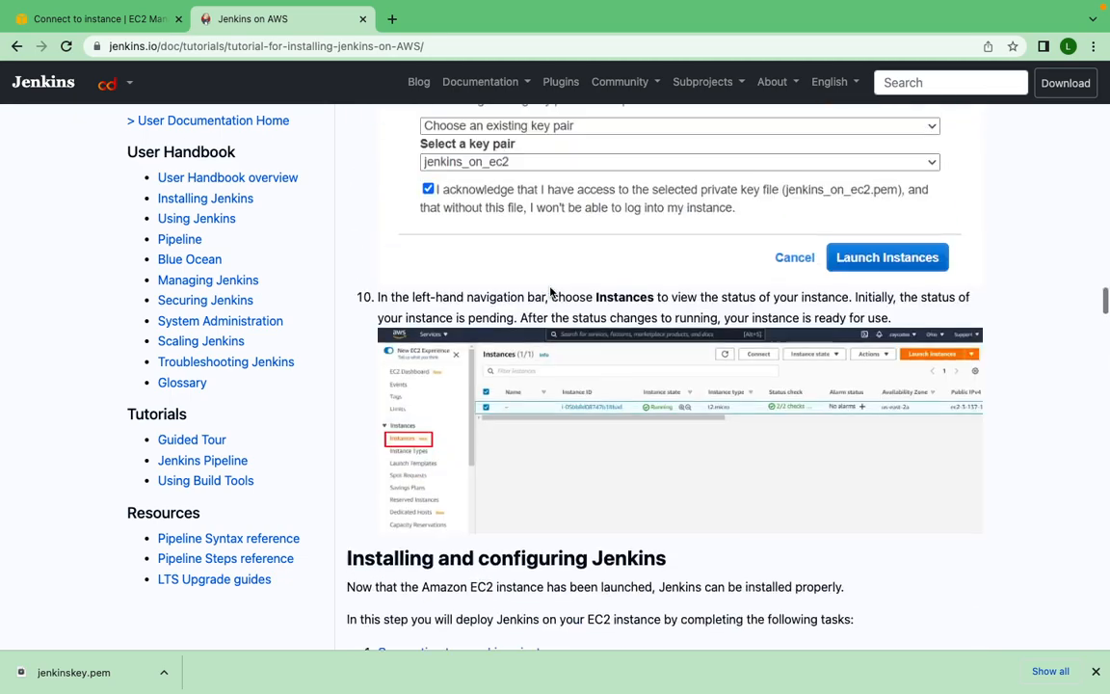
pyautogui.scroll(-20, 550, 290)
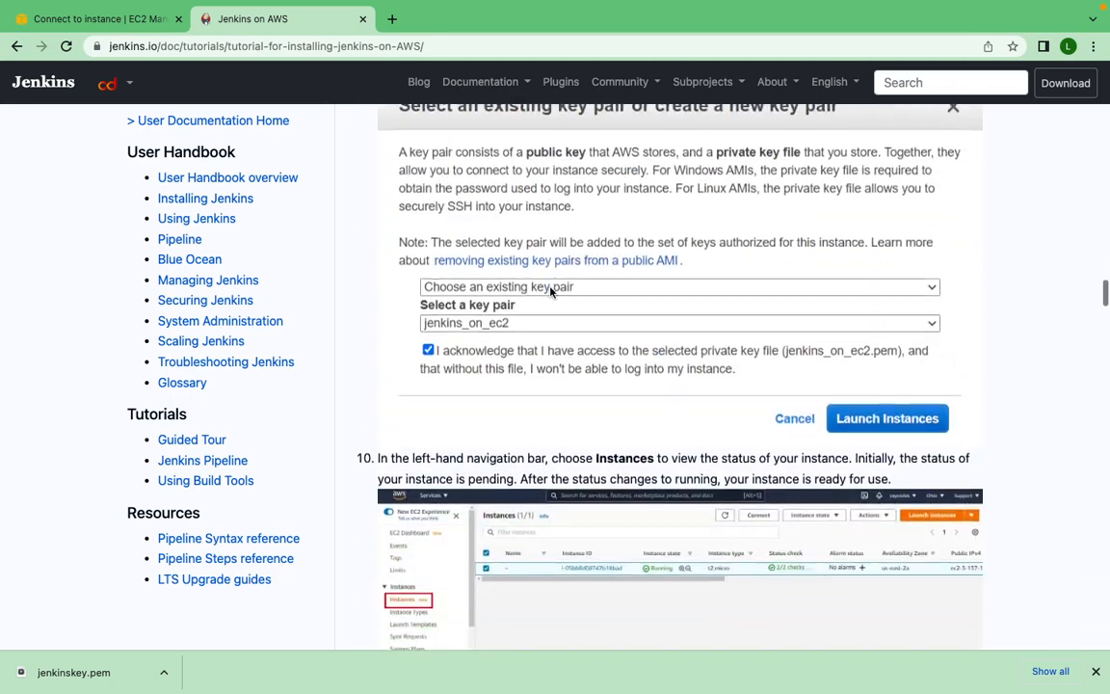
pyautogui.scroll(-9, 550, 290)
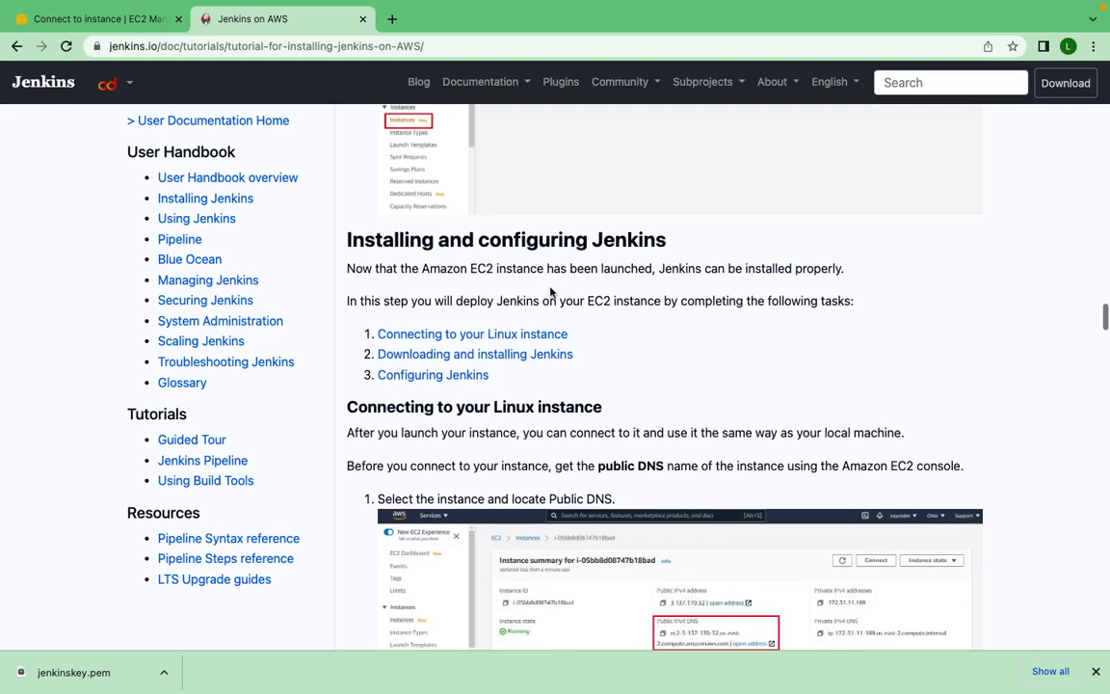
pyautogui.scroll(-15, 550, 292)
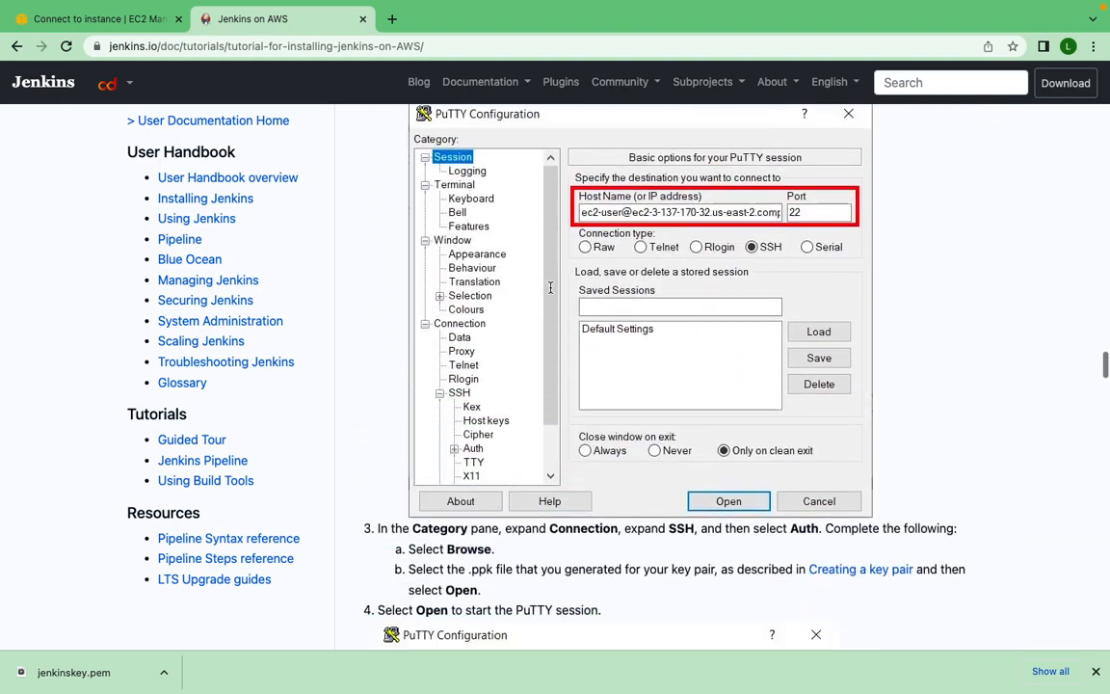
pyautogui.scroll(-15, 550, 290)
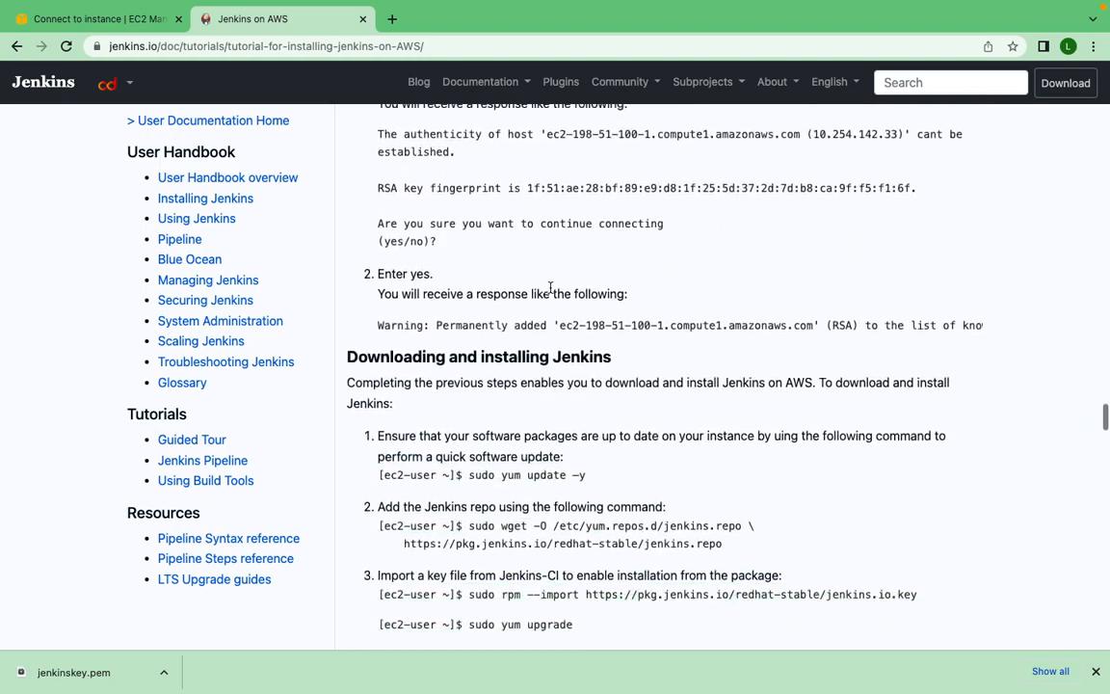
pyautogui.scroll(-2, 494, 308)
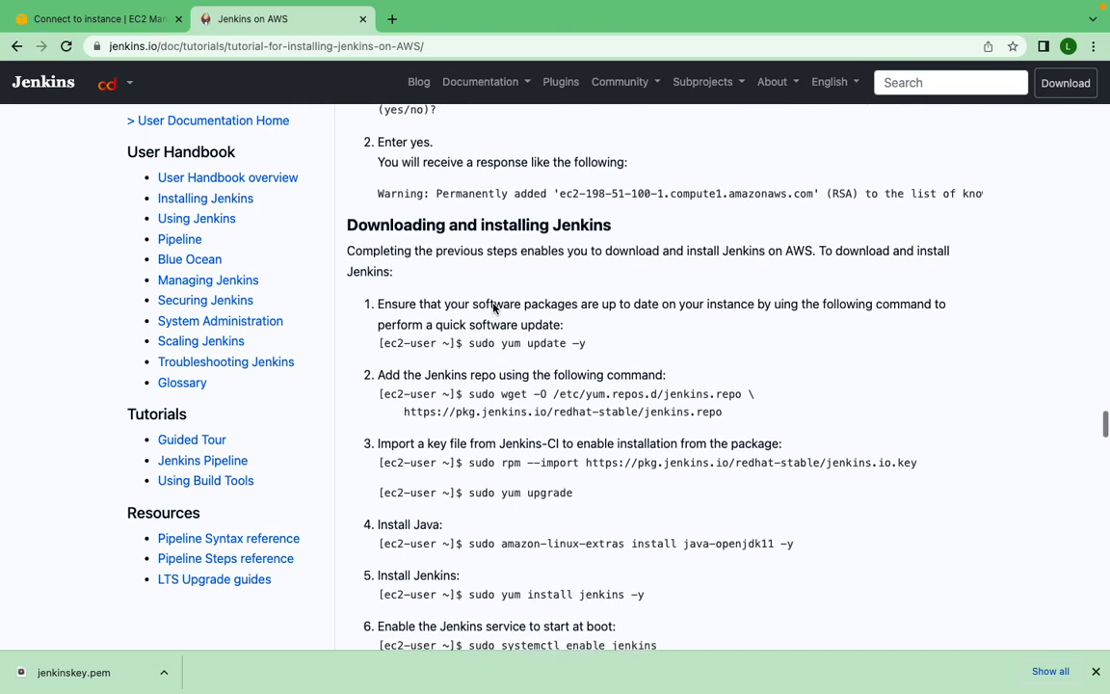
pyautogui.scroll(-2, 493, 305)
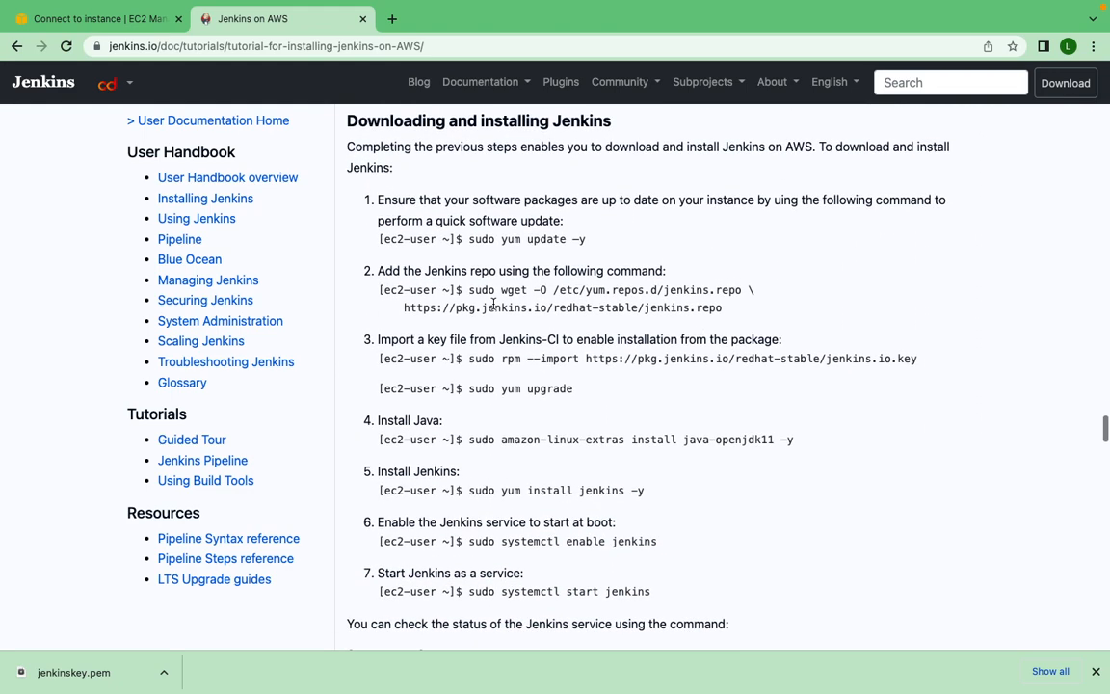
pyautogui.scroll(-1, 494, 304)
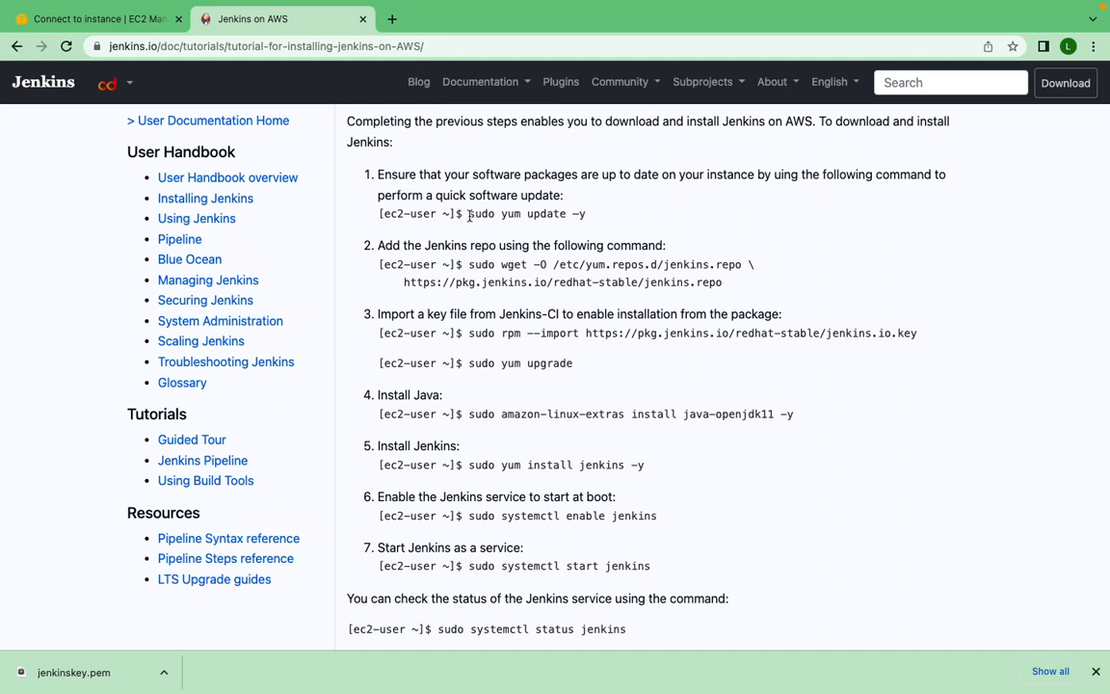
# - Copy the software update command sudo yum update –y from the guide and run it in the terminal
pyautogui.moveTo(469, 214); pyautogui.dragTo(591, 222)
pyautogui.press('super+c')
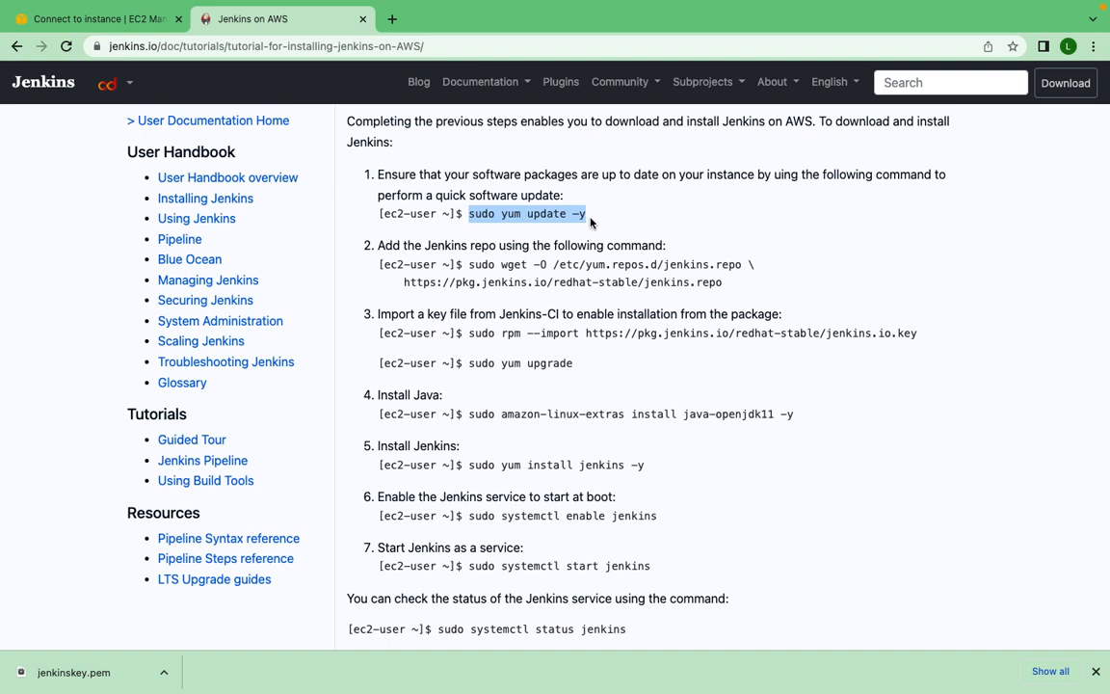
pyautogui.hotkey('ctrl', 'Right')
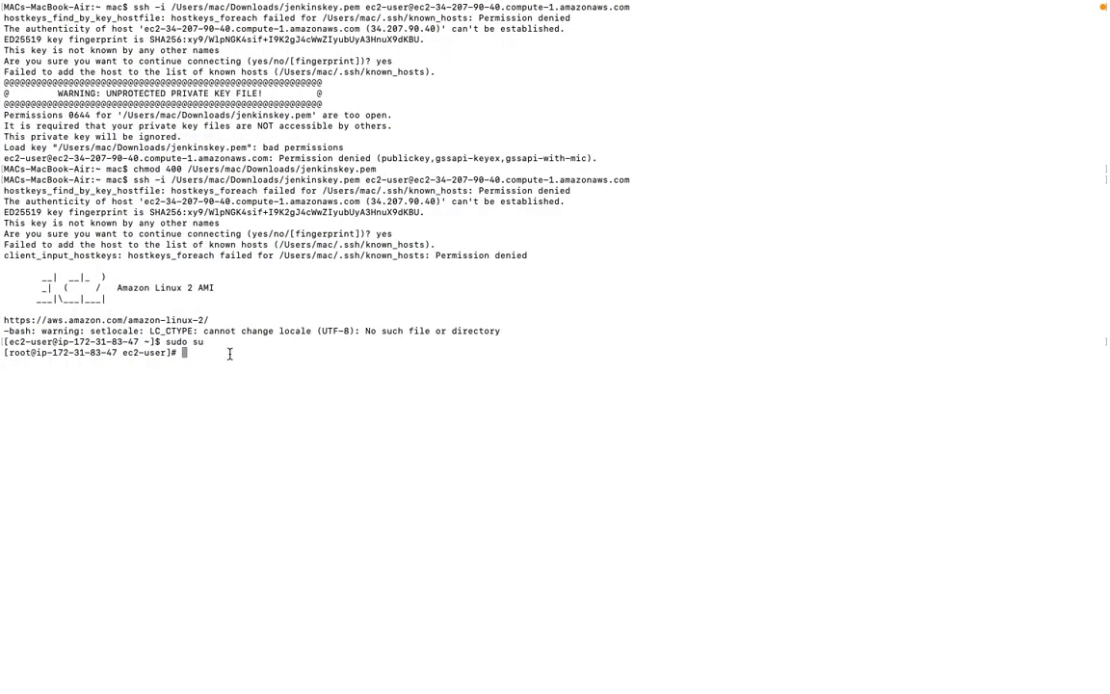
pyautogui.press('super+v')
pyautogui.press('Return')
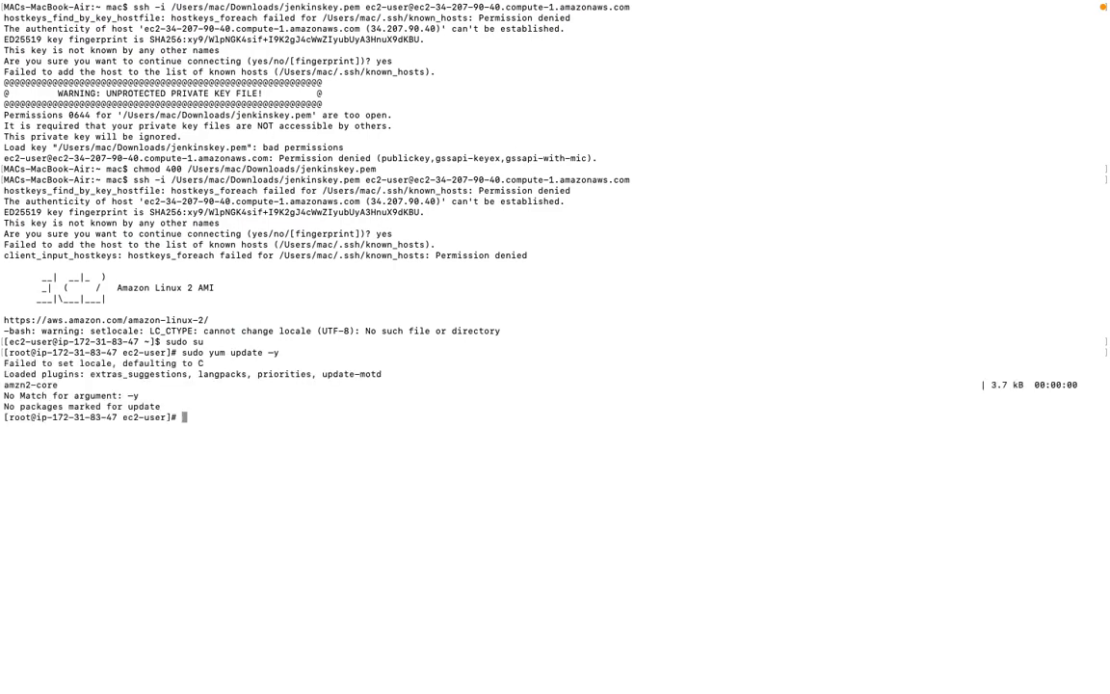
# - Copy the guide's command that adds the Jenkins repo, sudo wget -O /etc/yum.repos.d/jenkins.repo with the redhat-stable/jenkins.repo URL, and run it in the terminal
pyautogui.hotkey('ctrl', 'Left')
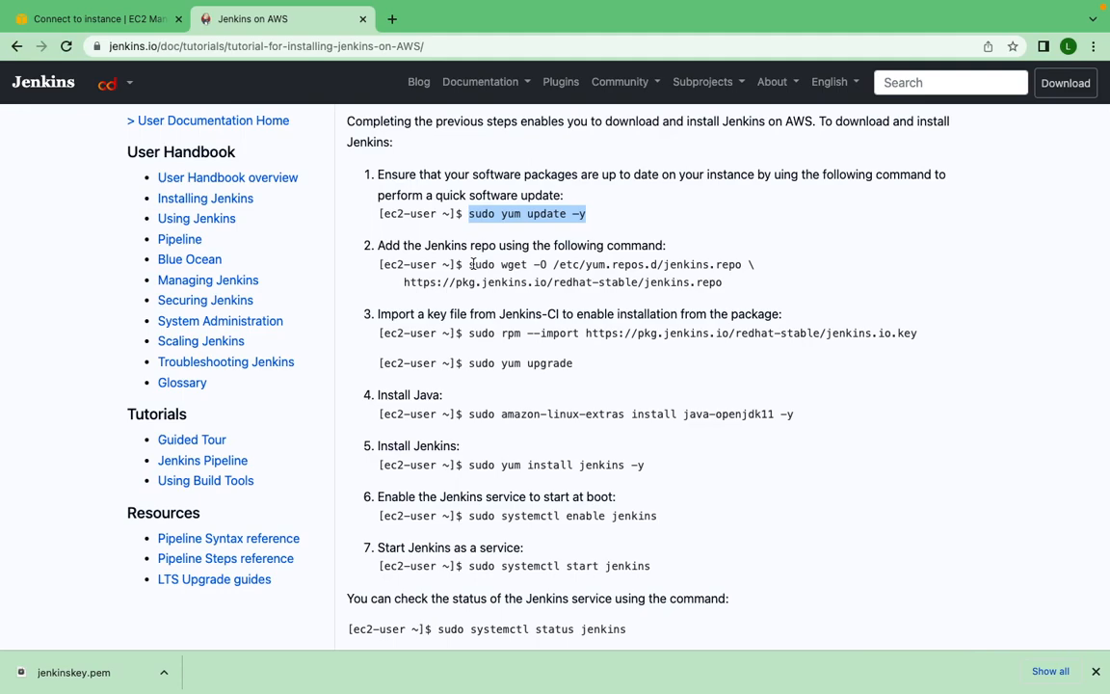
pyautogui.moveTo(470, 264); pyautogui.dragTo(724, 289)
pyautogui.press('super+c')
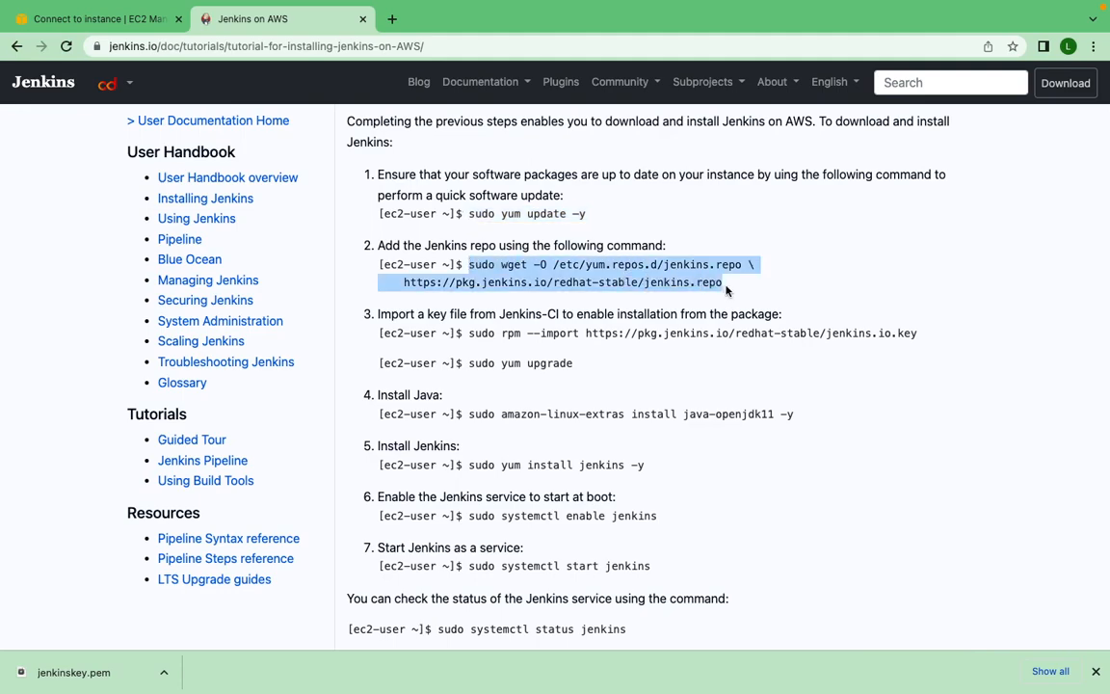
pyautogui.press('super+Tab')
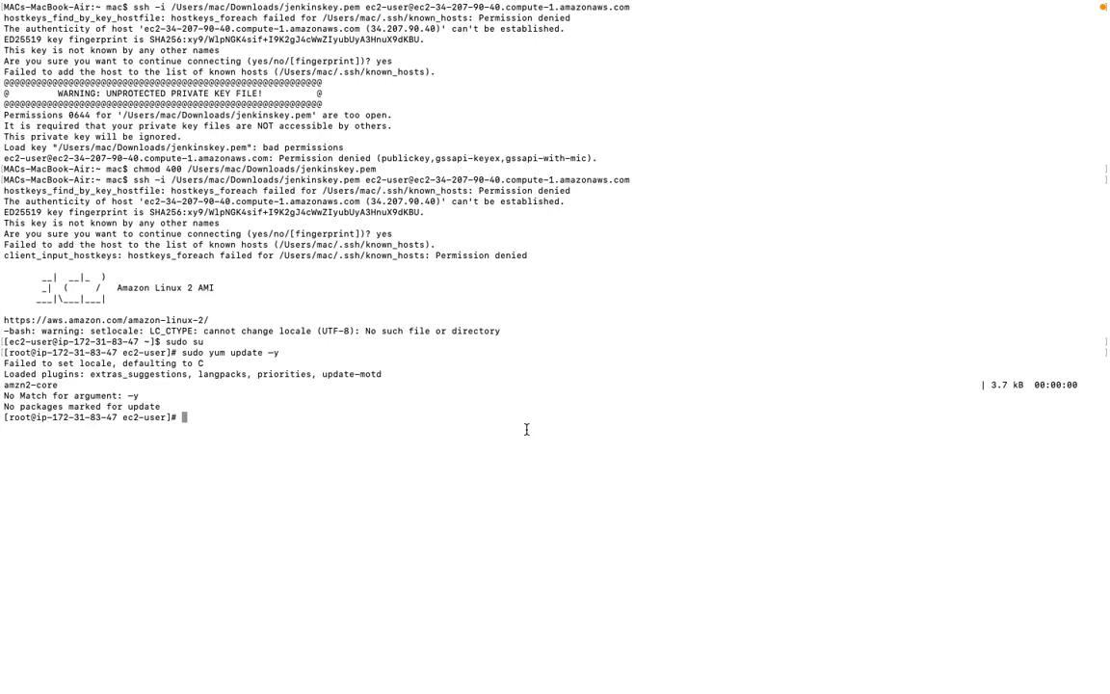
pyautogui.press('super+v')
pyautogui.press('Return')
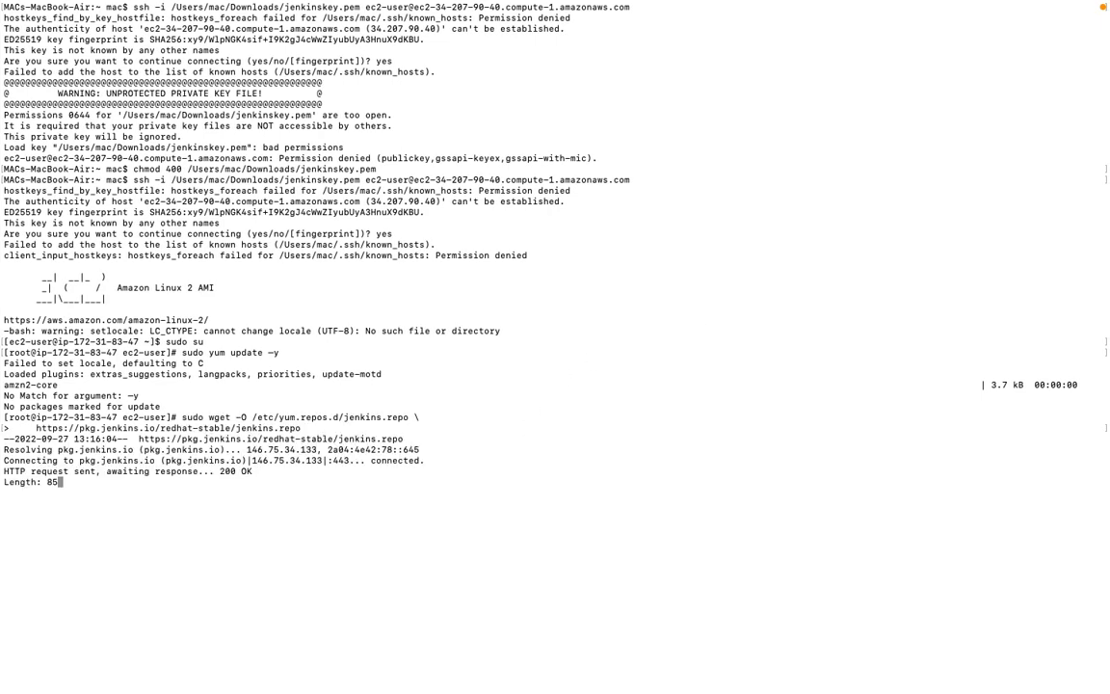
pyautogui.press('super+Tab')
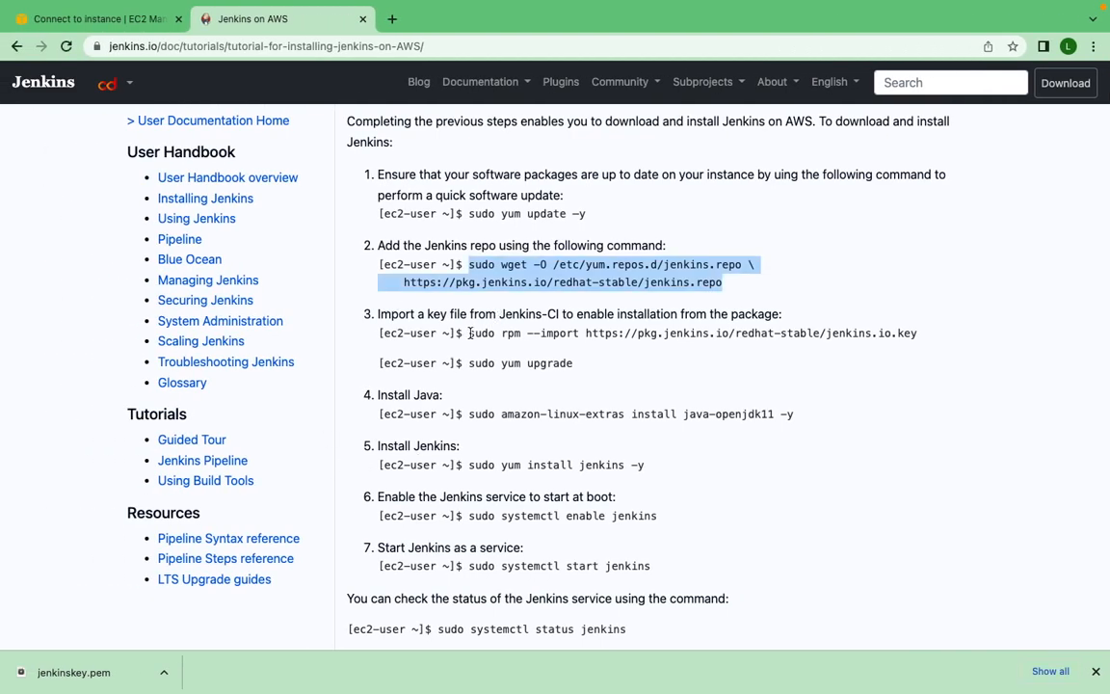
pyautogui.moveTo(469, 332); pyautogui.dragTo(932, 338)
pyautogui.press('super+c')
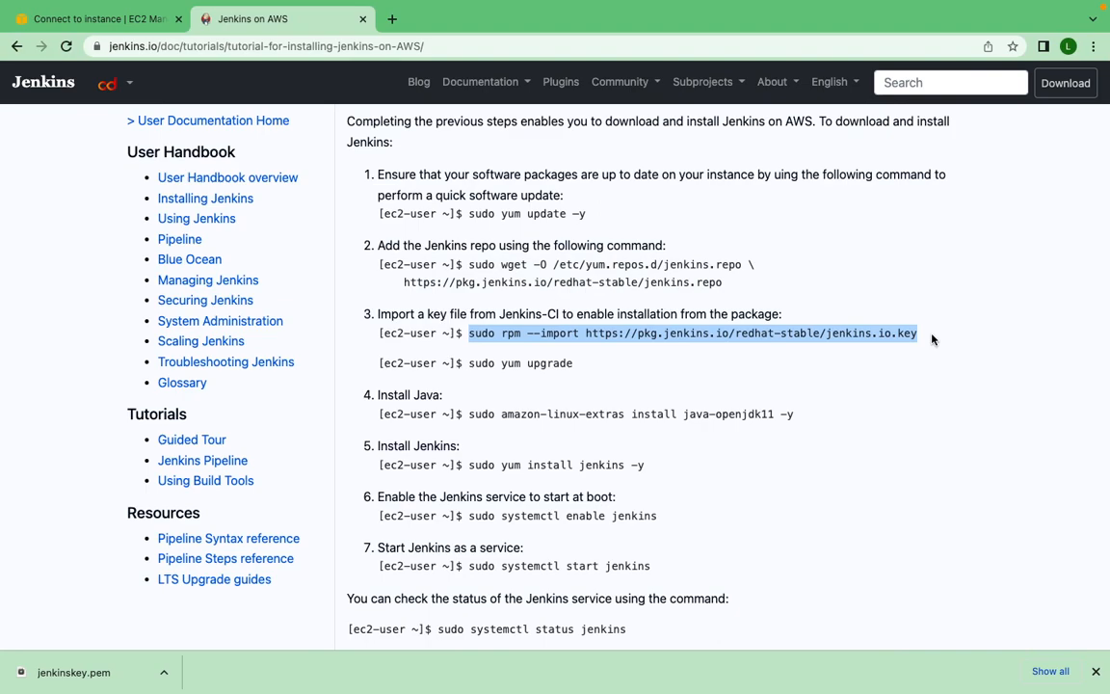
pyautogui.press('super+Tab')
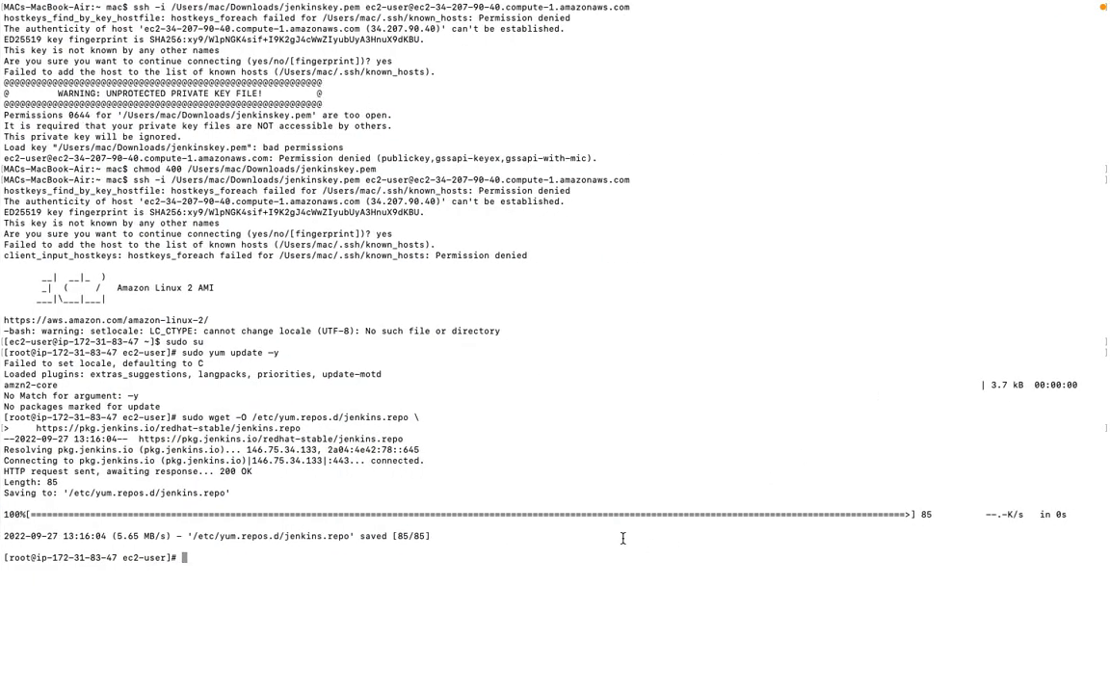
pyautogui.press('super+v')
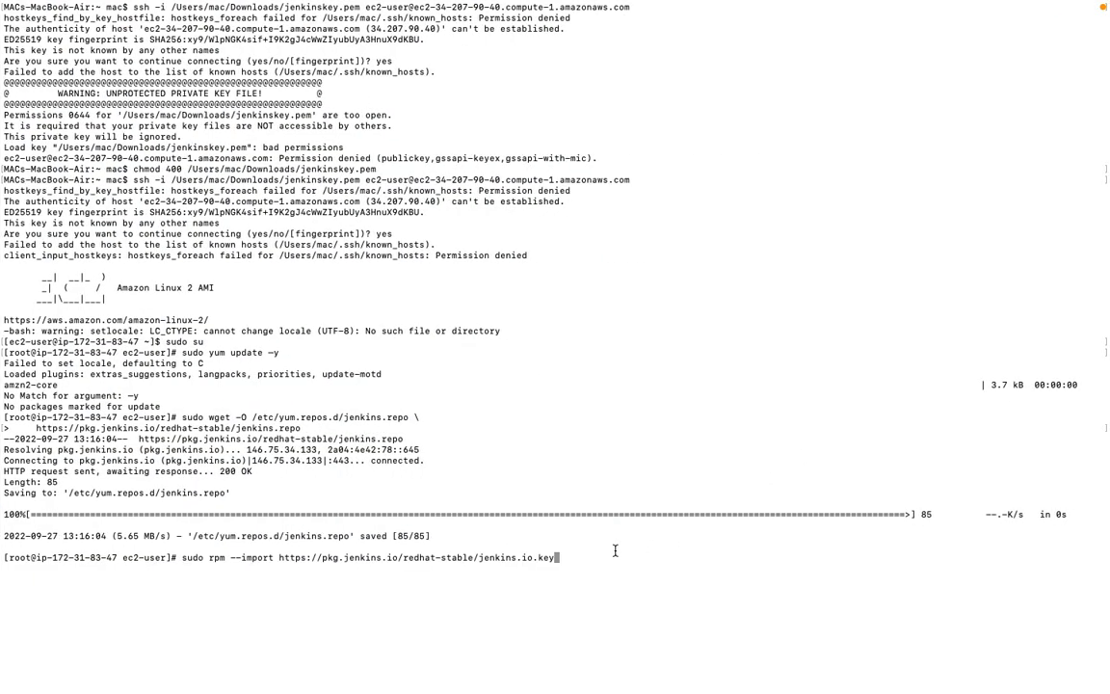
pyautogui.press('Return')
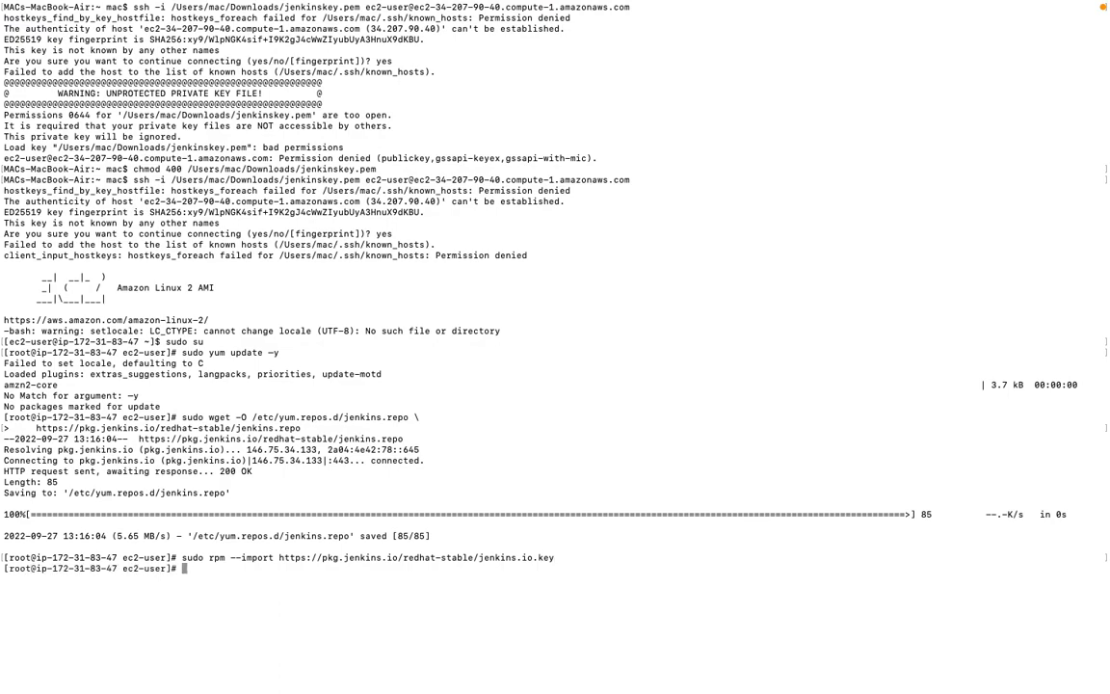
# - Copy the package upgrade command sudo yum upgrade from the guide and run it in the terminal
pyautogui.press('super+Tab')
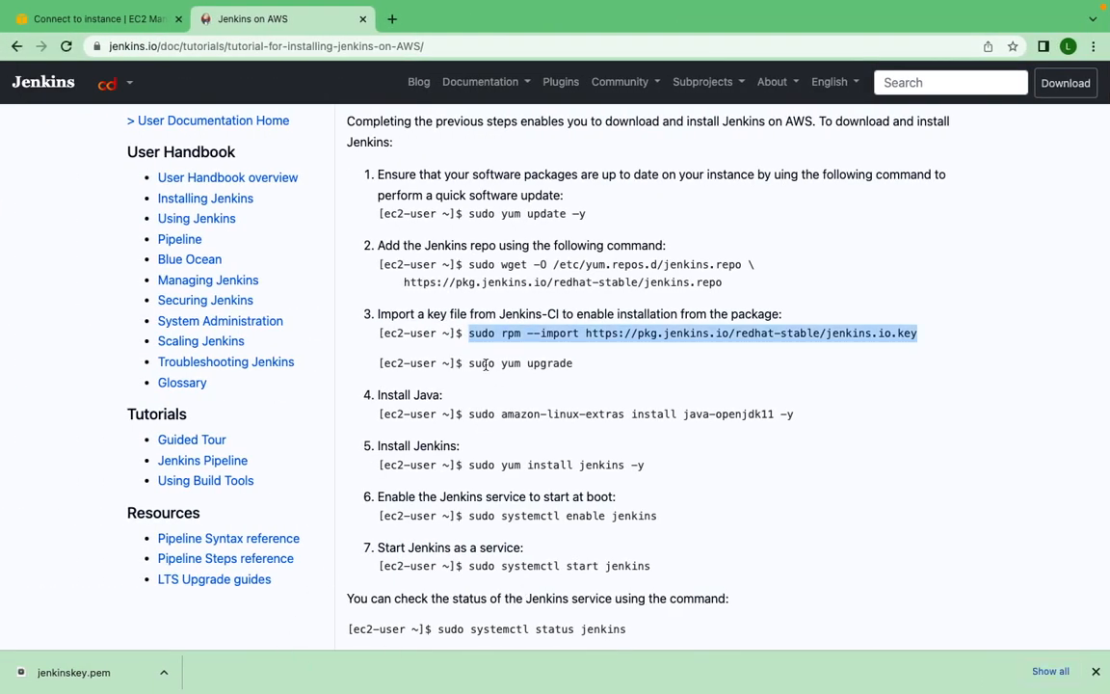
pyautogui.moveTo(468, 363); pyautogui.dragTo(580, 366)
pyautogui.press('super+c')
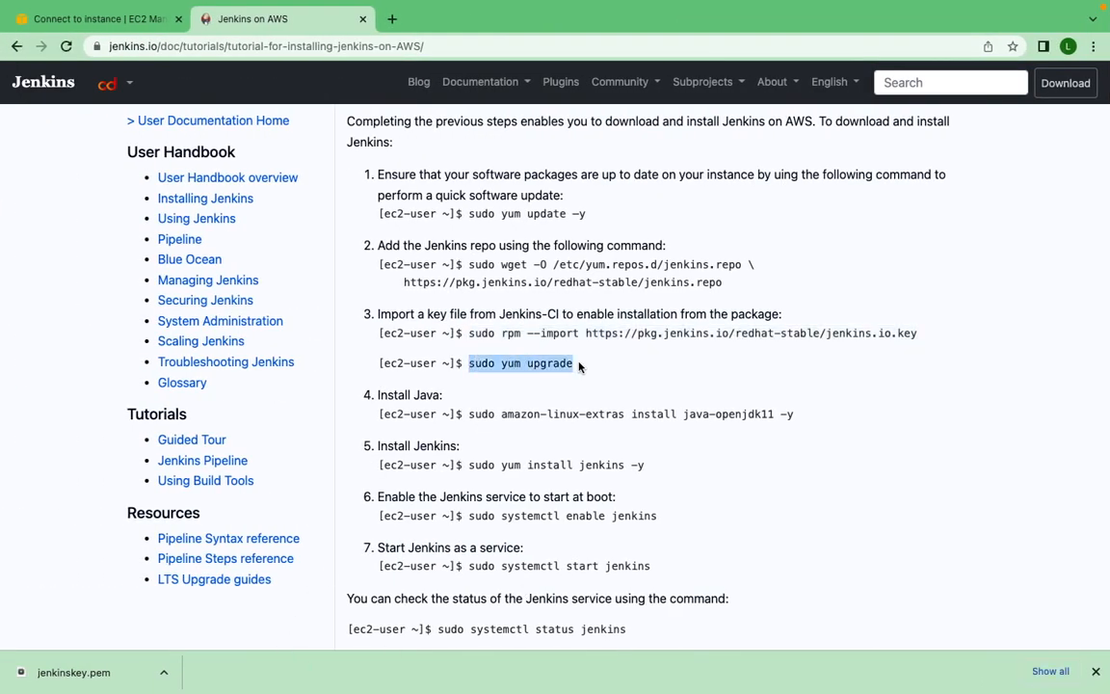
pyautogui.press('super+Tab')
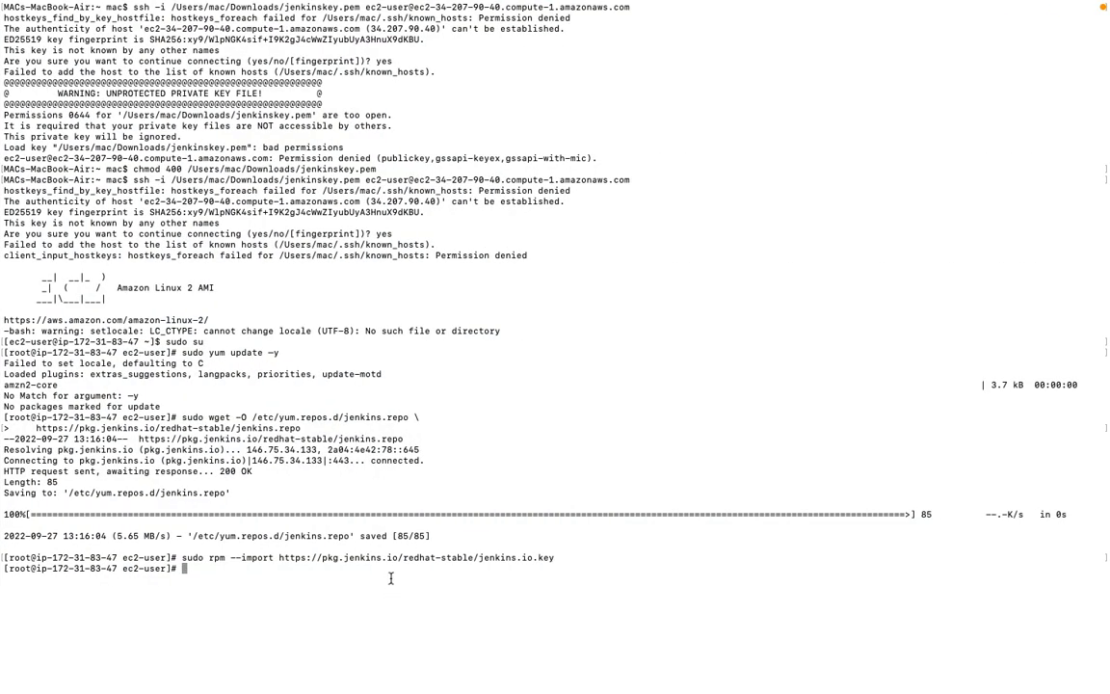
pyautogui.press('super+v')
pyautogui.press('Return')
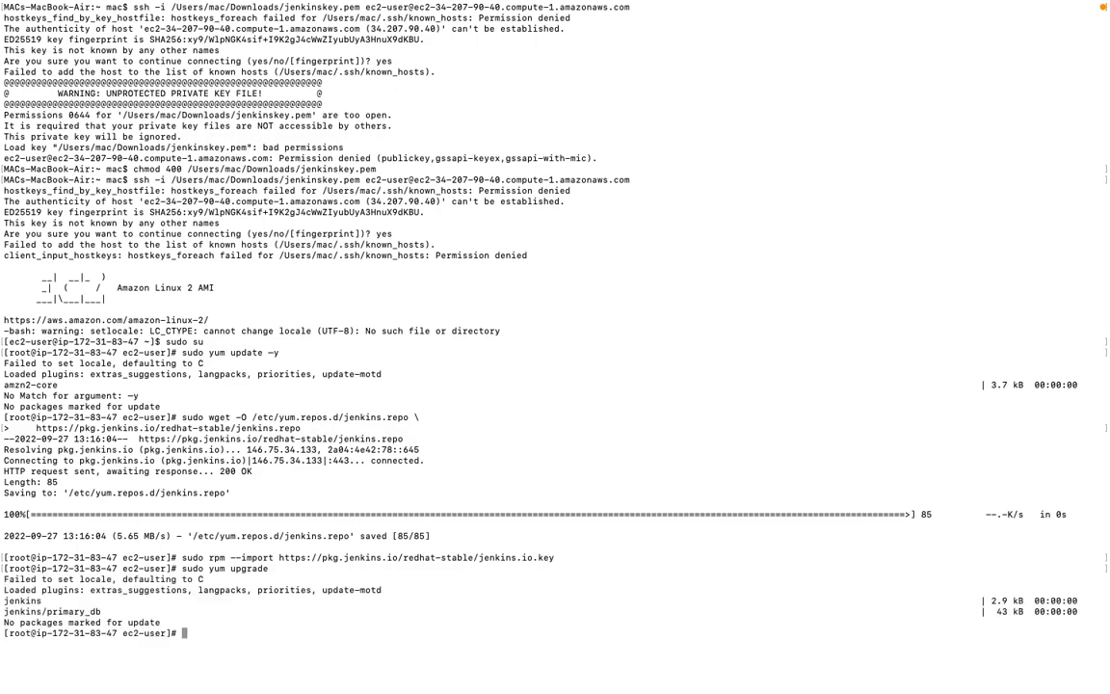
# - Install Java by copying sudo amazon-linux-extras install java-openjdk11 -y from the guide and running it in the terminal
pyautogui.hotkey('ctrl', 'Left')
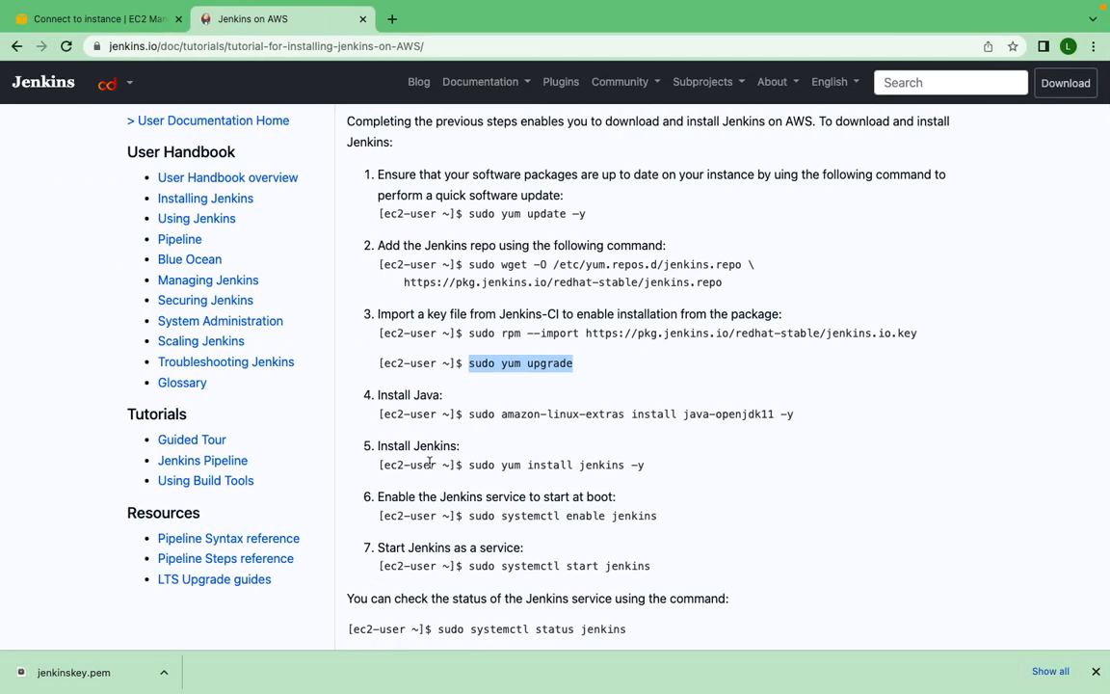
pyautogui.click(468, 414)
pyautogui.moveTo(468, 414); pyautogui.dragTo(801, 417)
pyautogui.press('super+c')
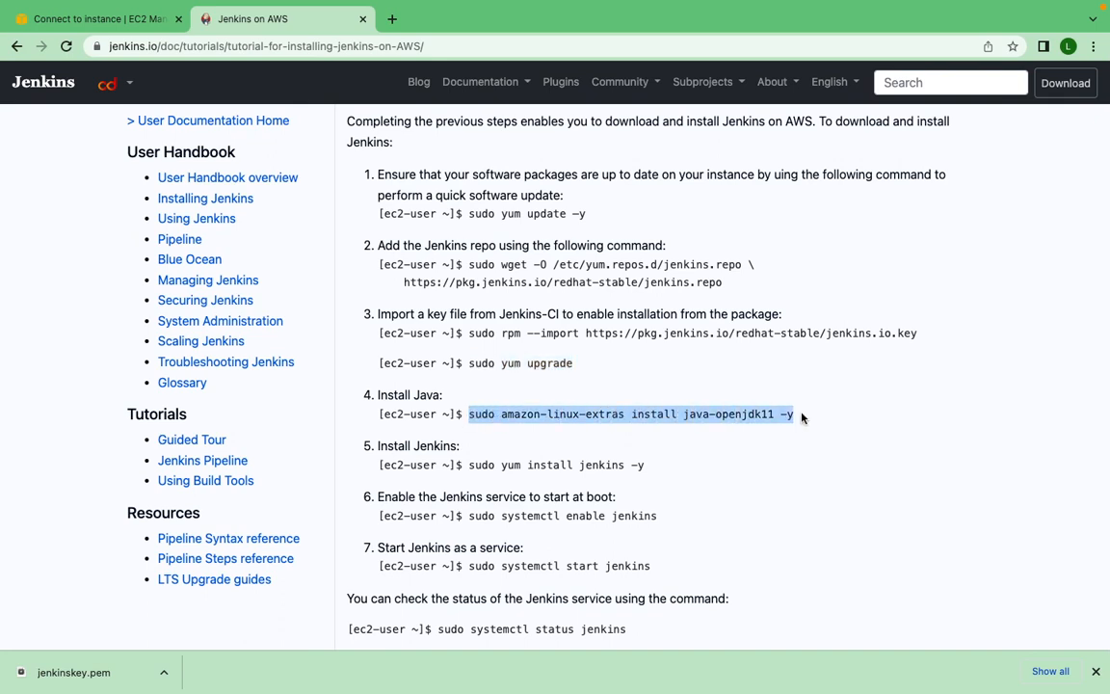
pyautogui.hotkey('ctrl', 'Right')
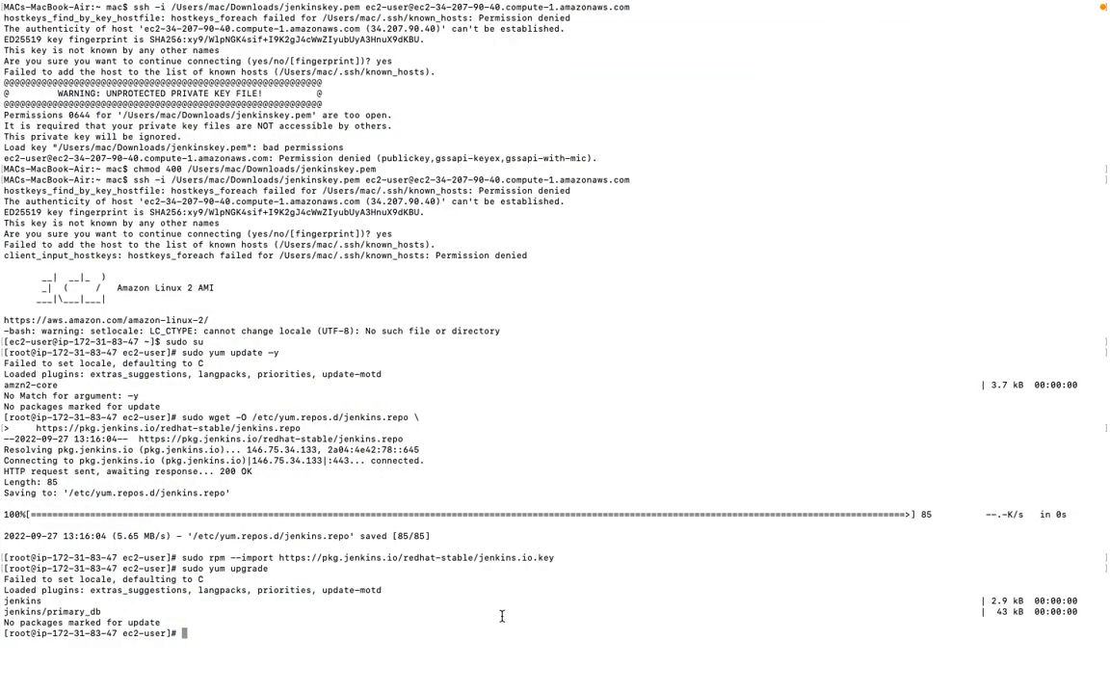
pyautogui.press('super+v')
pyautogui.press('Return')
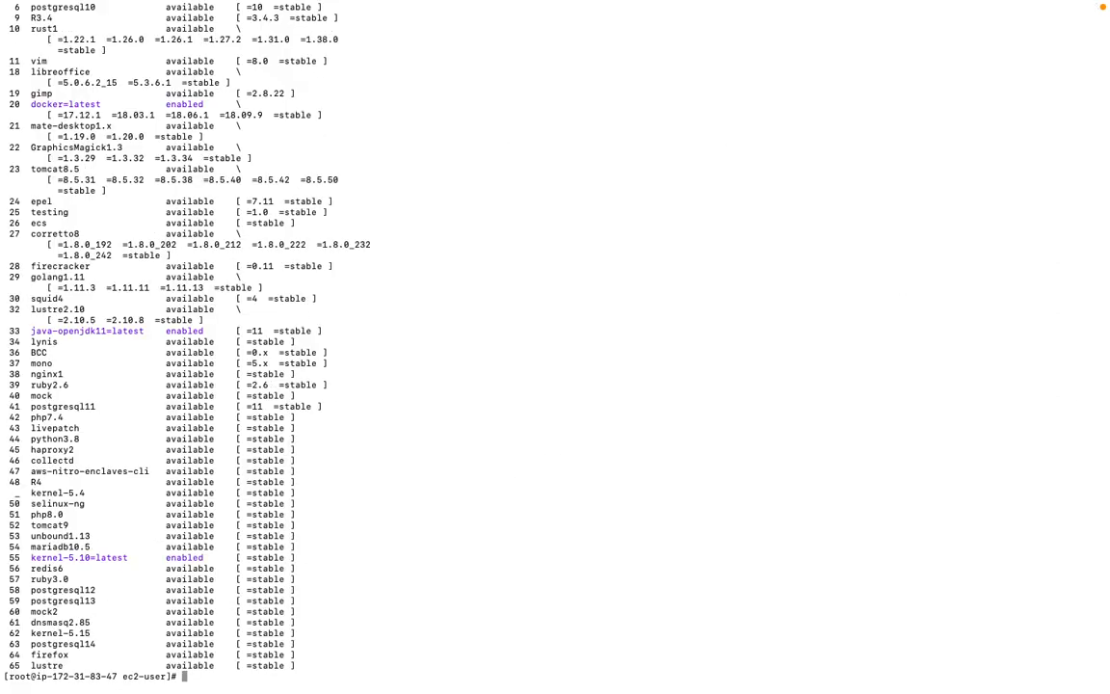
# - Install Jenkins by copying sudo yum install jenkins -y from the guide and running it in the terminal
pyautogui.hotkey('ctrl', 'Left')
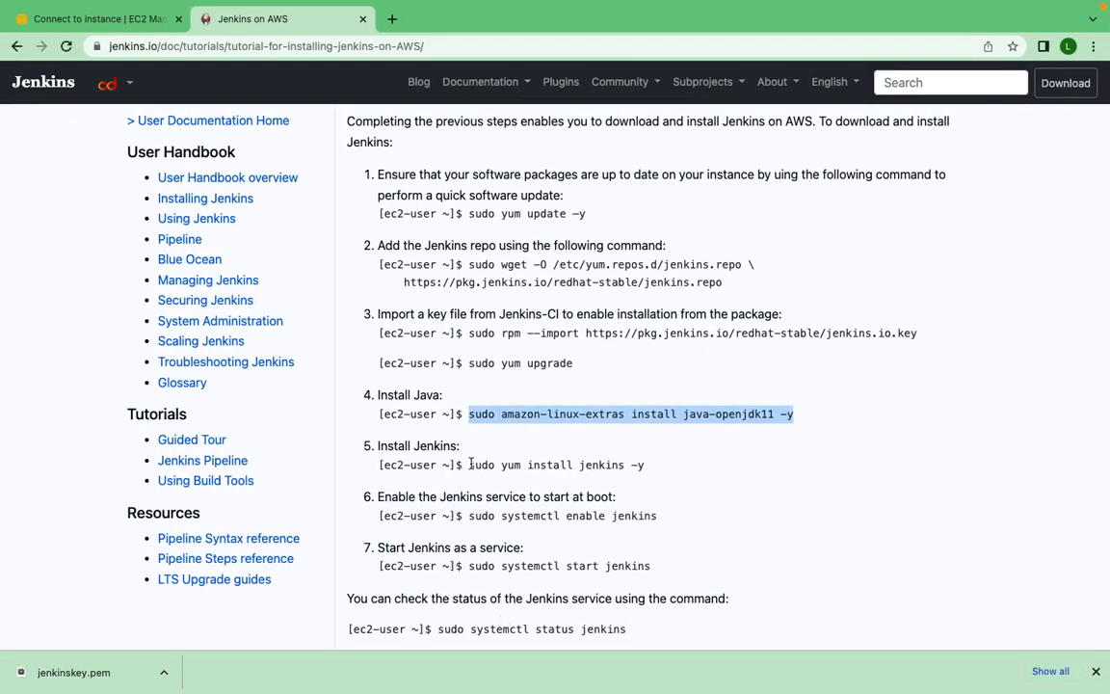
pyautogui.moveTo(469, 465); pyautogui.dragTo(661, 475)
pyautogui.press('super+c')
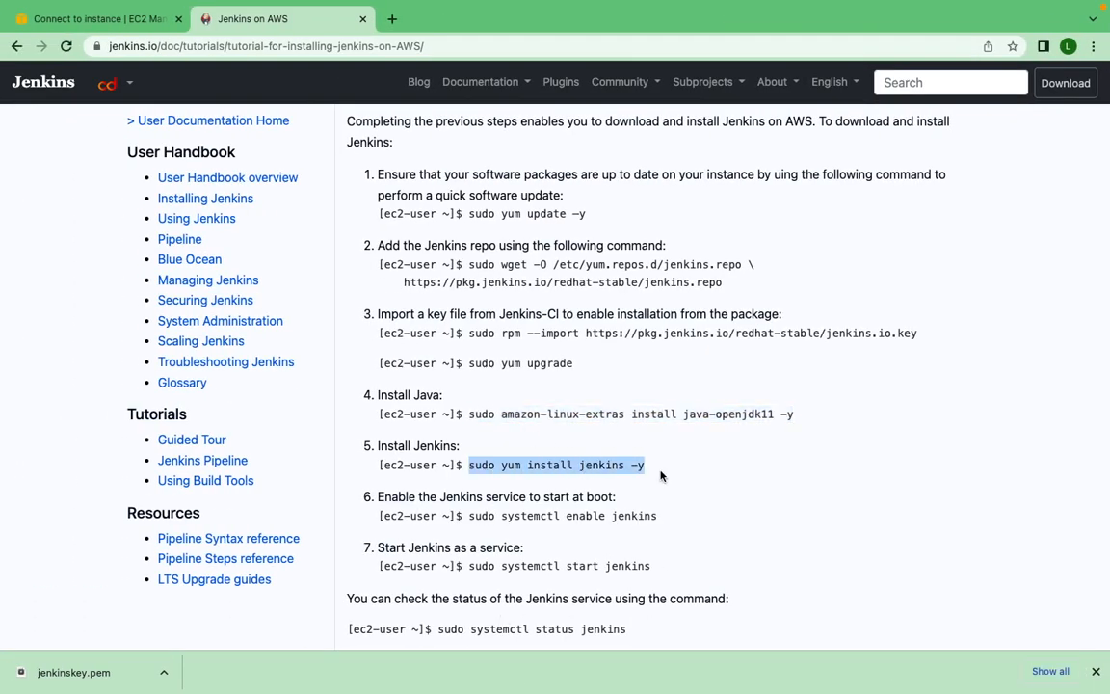
pyautogui.hotkey('ctrl', 'Right')
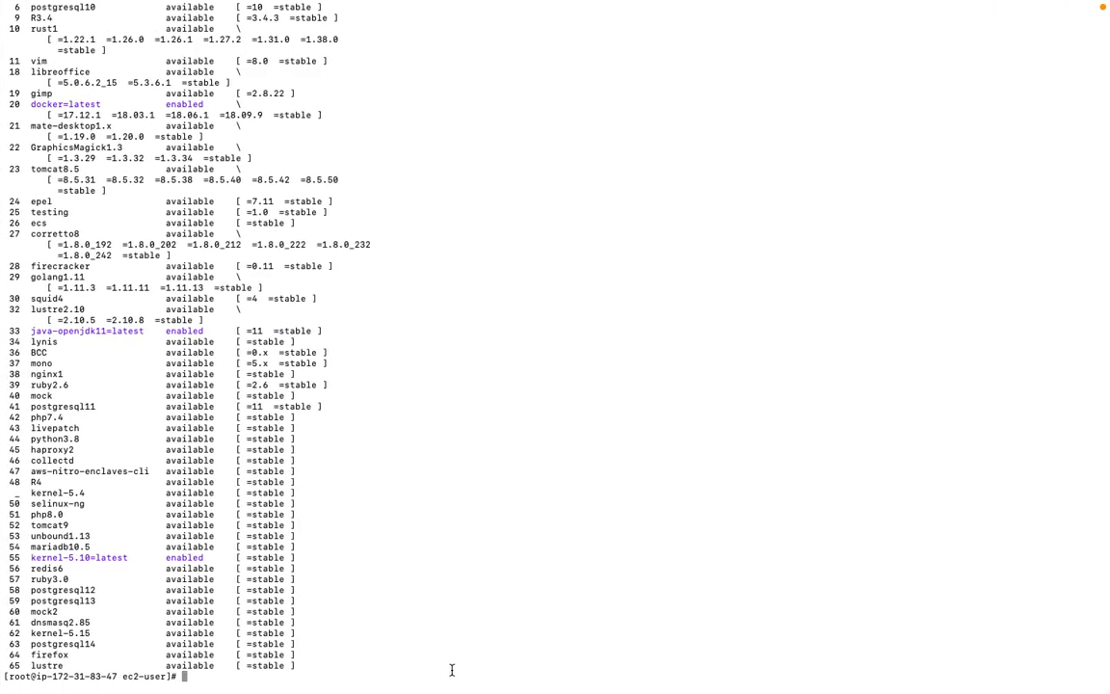
pyautogui.press('super+v')
pyautogui.press('Return')
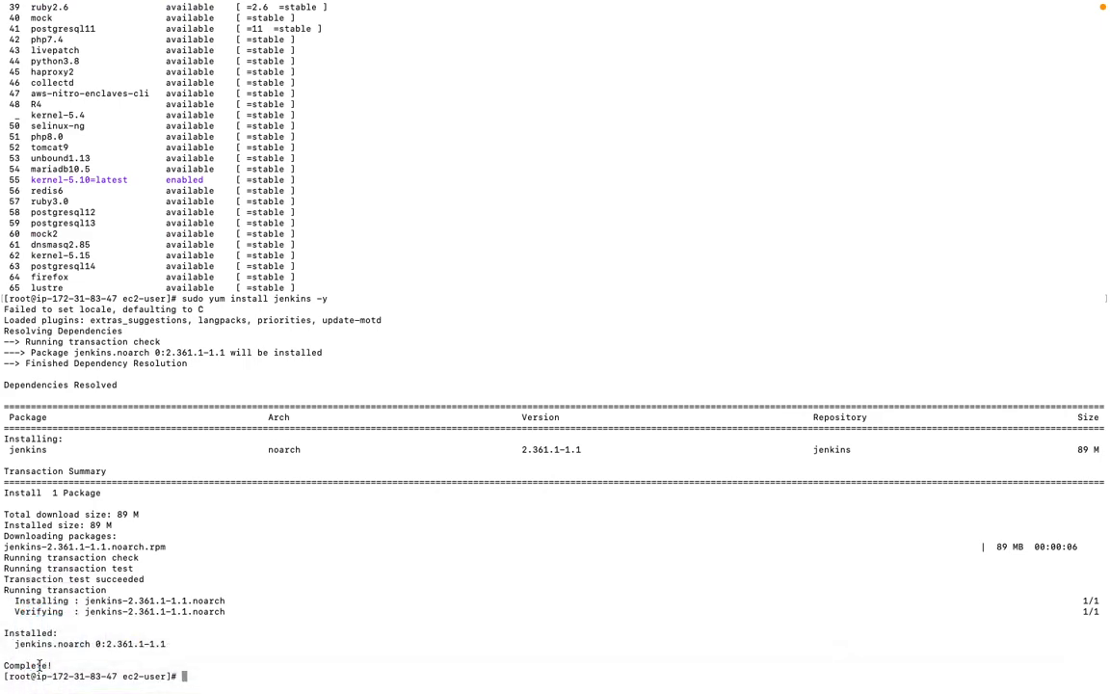
# - Enable the Jenkins service at boot by copying sudo systemctl enable jenkins from the guide and running it in the terminal
pyautogui.hotkey('ctrl', 'Left')
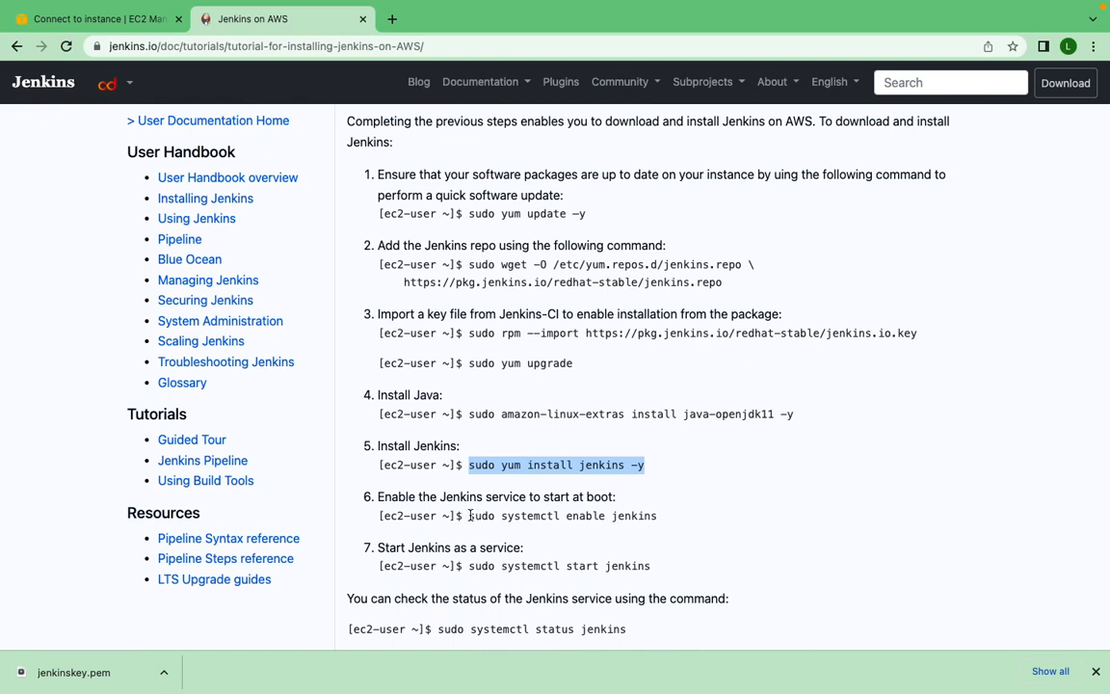
pyautogui.moveTo(469, 517); pyautogui.dragTo(664, 520)
pyautogui.press('super+c')
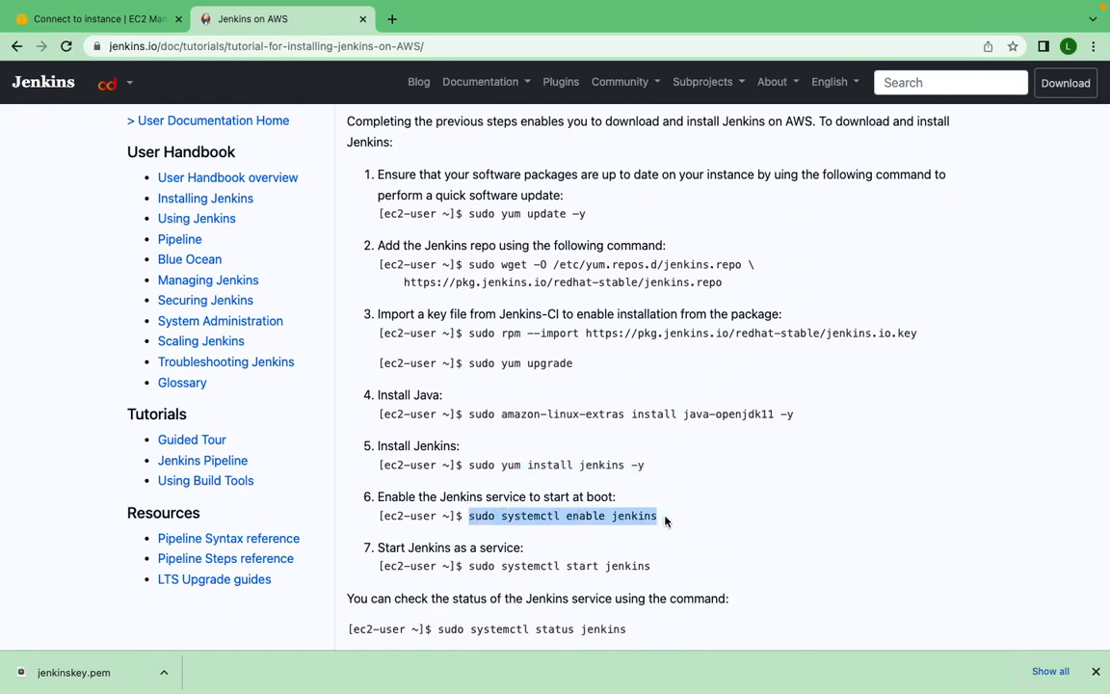
pyautogui.hotkey('ctrl', 'Right')
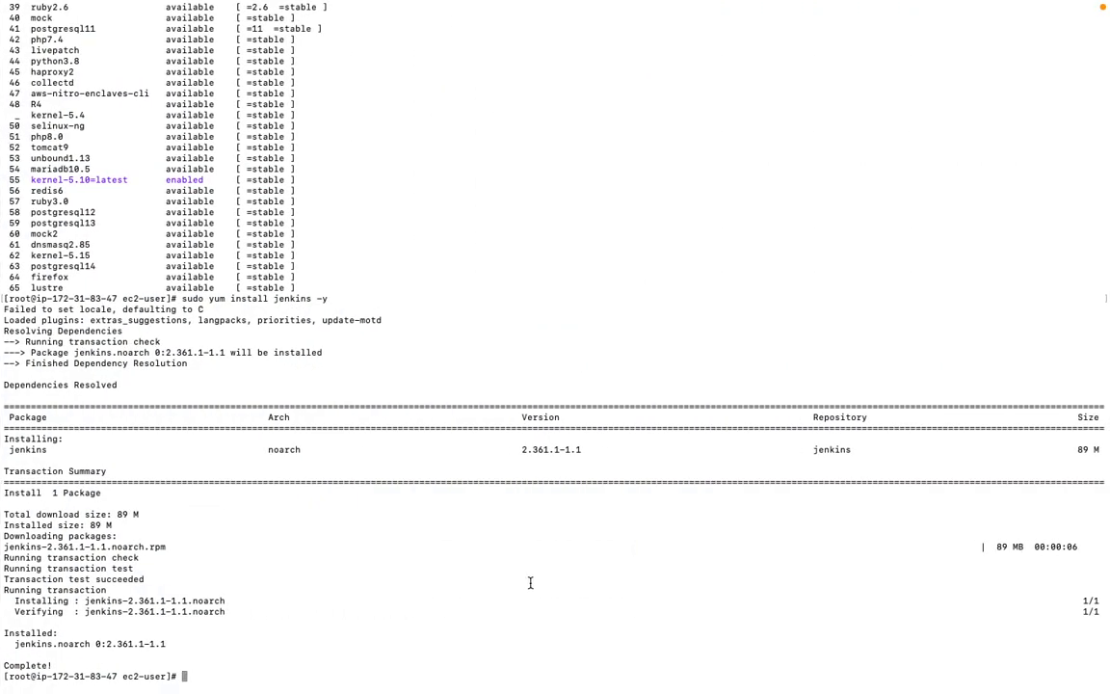
pyautogui.press('super+v')
pyautogui.press('Return')
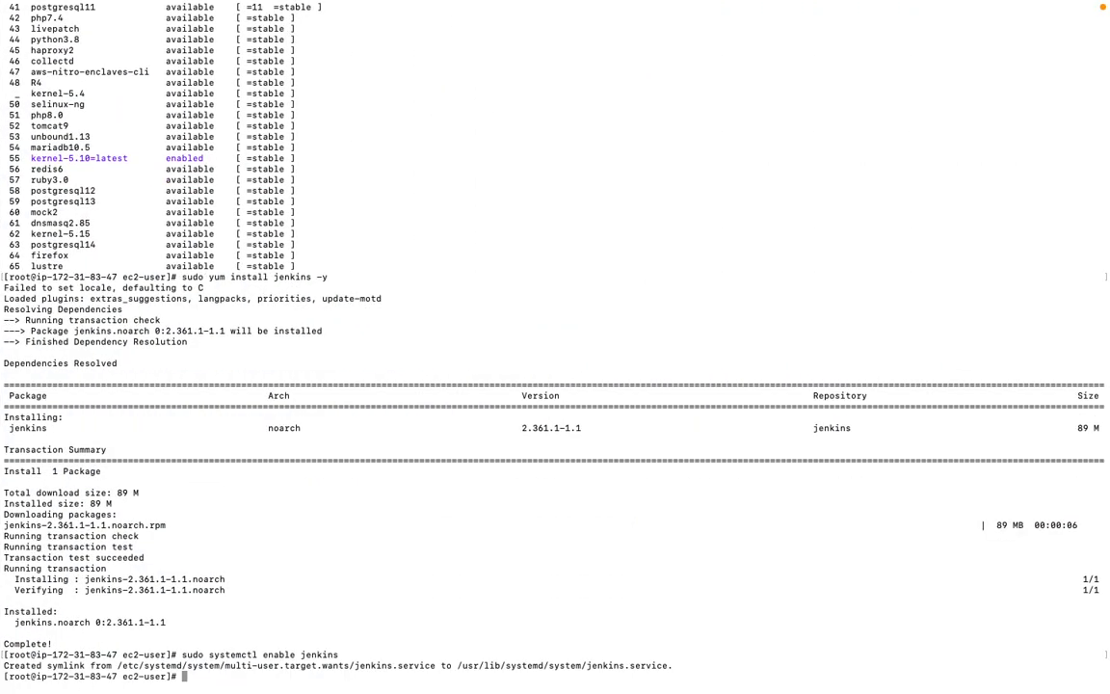
# - Start the Jenkins service by copying sudo systemctl start jenkins from the guide and running it in the terminal
pyautogui.hotkey('ctrl', 'Left')
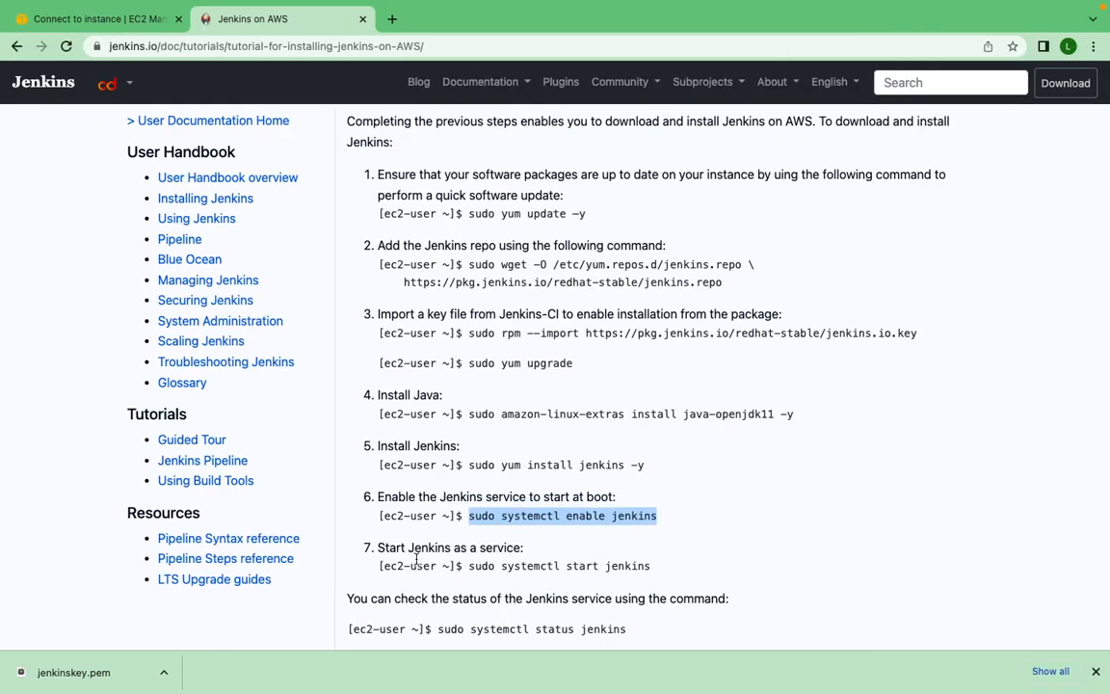
pyautogui.click(469, 567)
pyautogui.moveTo(470, 566); pyautogui.dragTo(660, 573)
pyautogui.press('super+c')
pyautogui.hotkey('ctrl', 'Right')
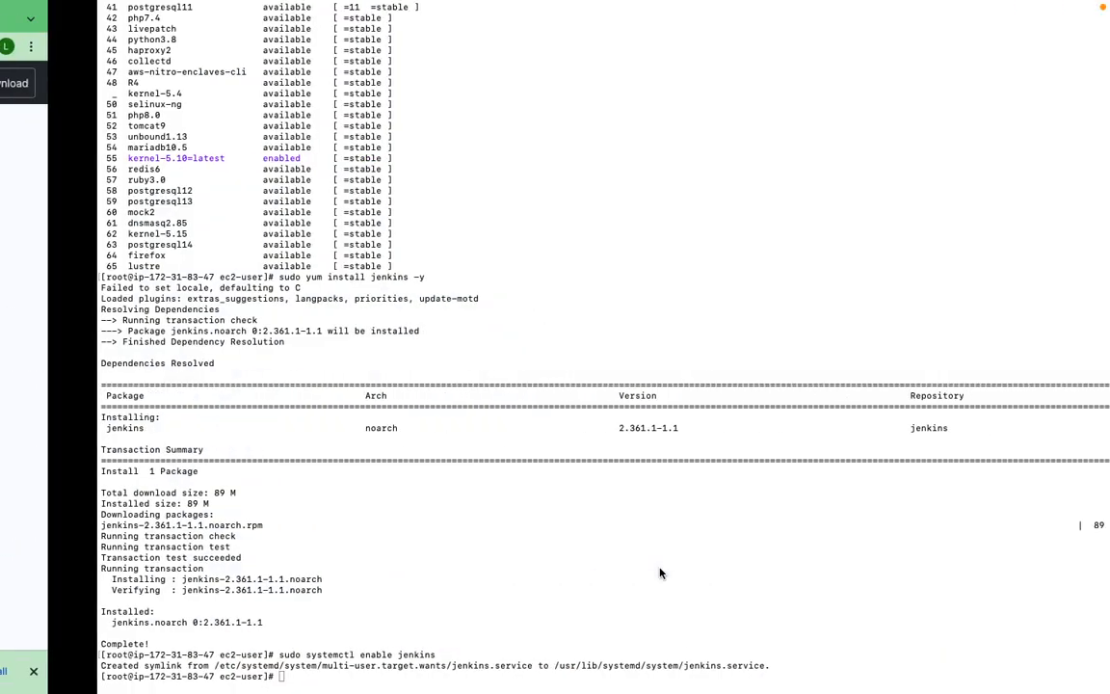
pyautogui.press('super+v')
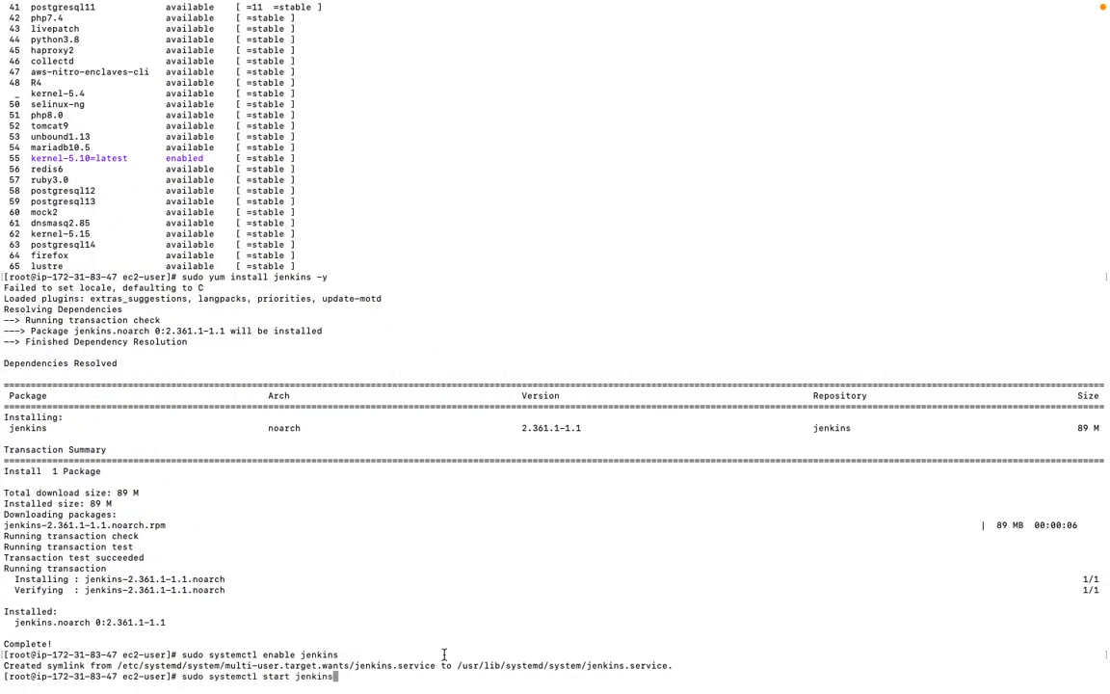
pyautogui.press('Return')
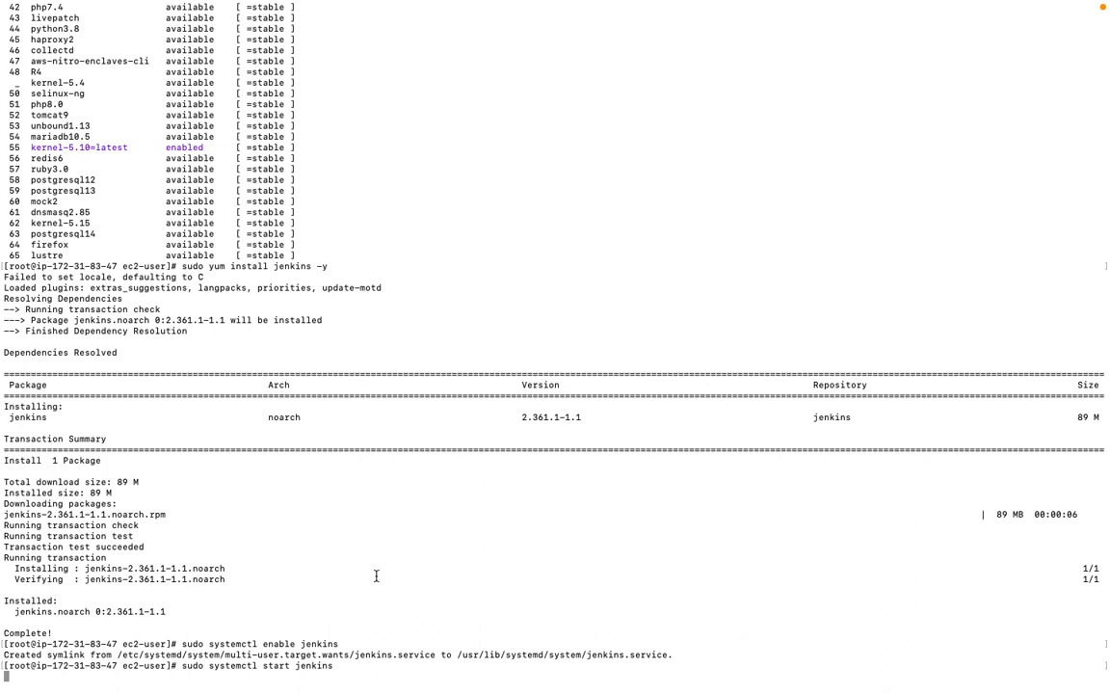
pyautogui.scroll(1, 376, 575)
pyautogui.scroll(-1, 375, 575)
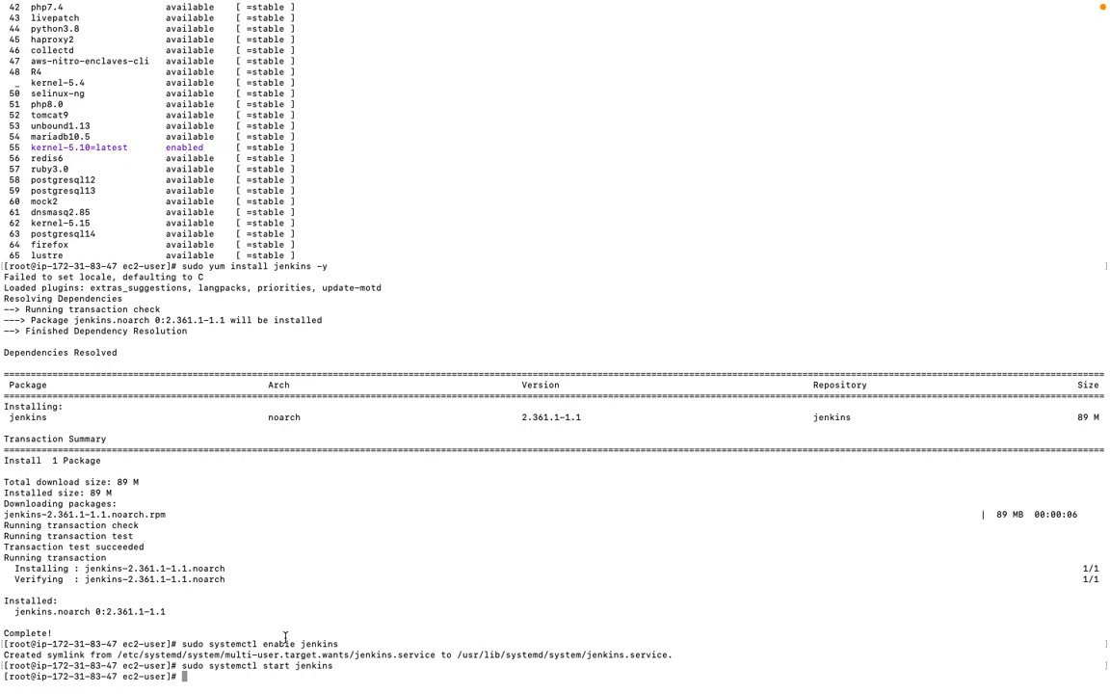
# - Check the Jenkins service's status by copying sudo systemctl status jenkins from the guide and running it in the terminal
pyautogui.hotkey('ctrl', 'Left')
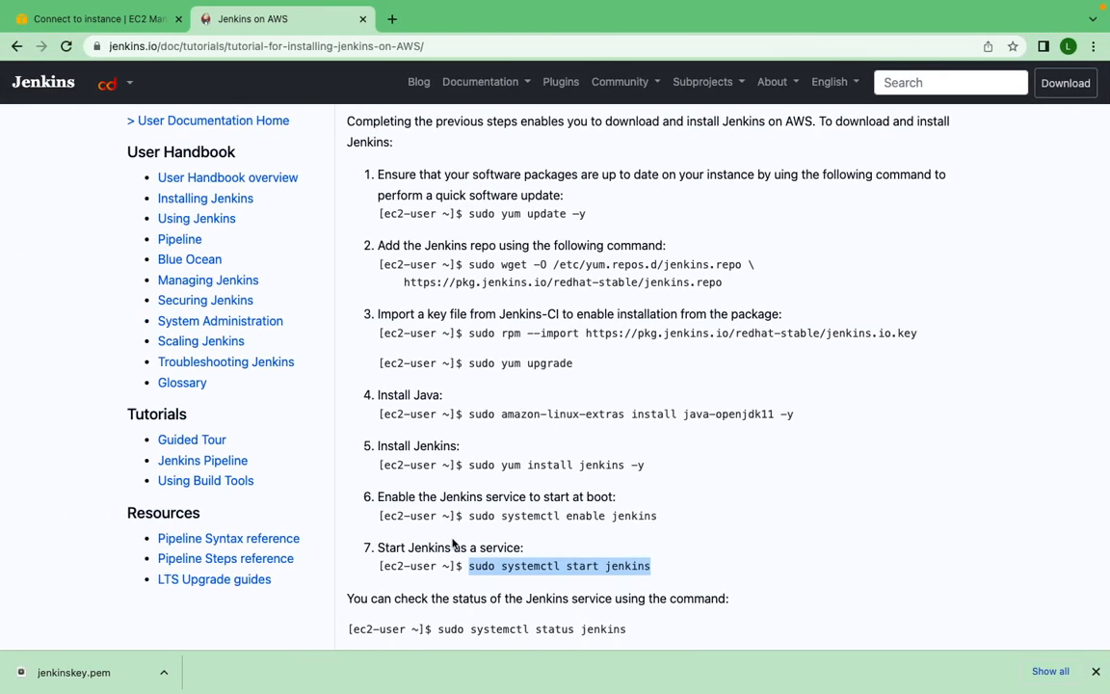
pyautogui.scroll(-3, 453, 544)
pyautogui.click(440, 537)
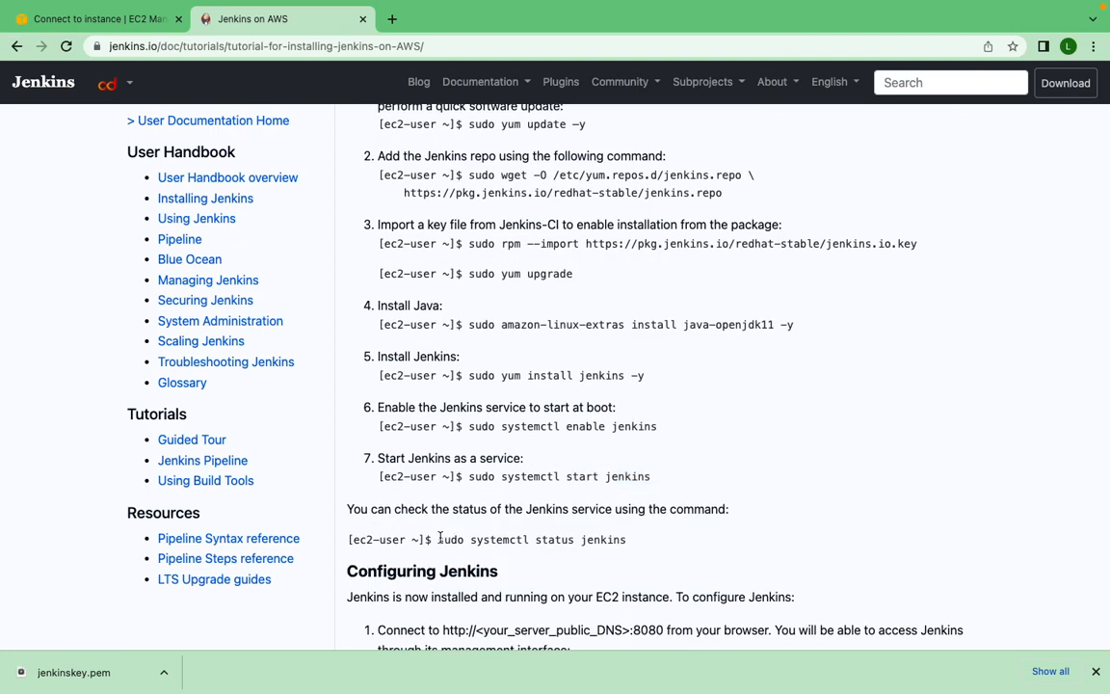
pyautogui.moveTo(439, 537); pyautogui.dragTo(640, 546)
pyautogui.press('super+c')
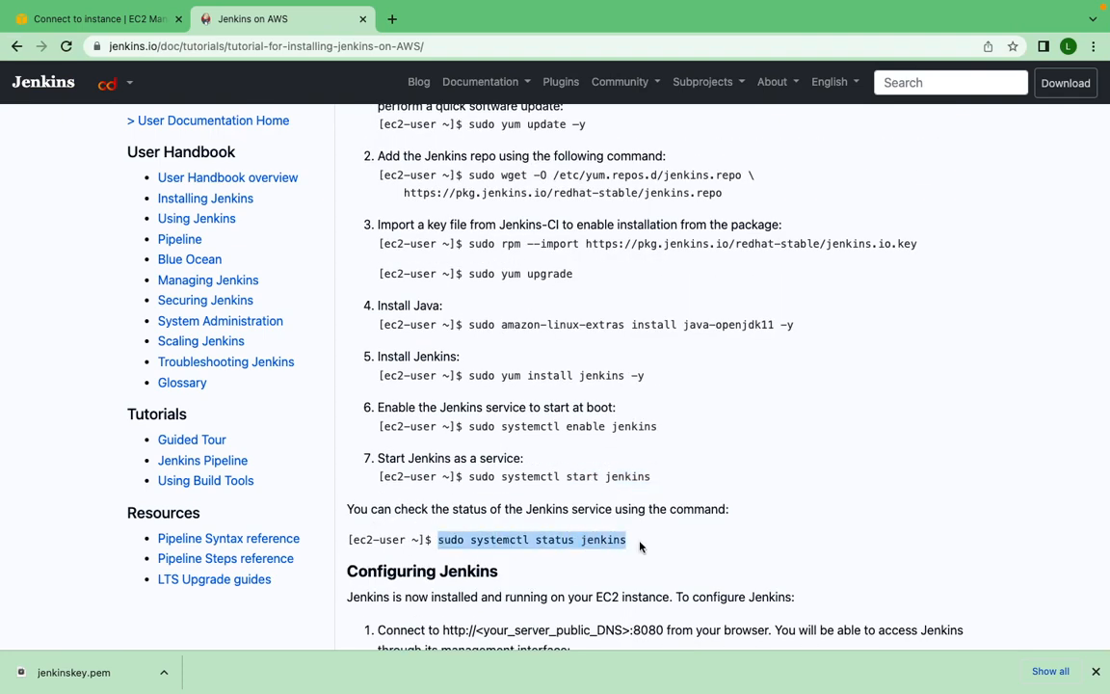
pyautogui.hotkey('ctrl', 'Right')
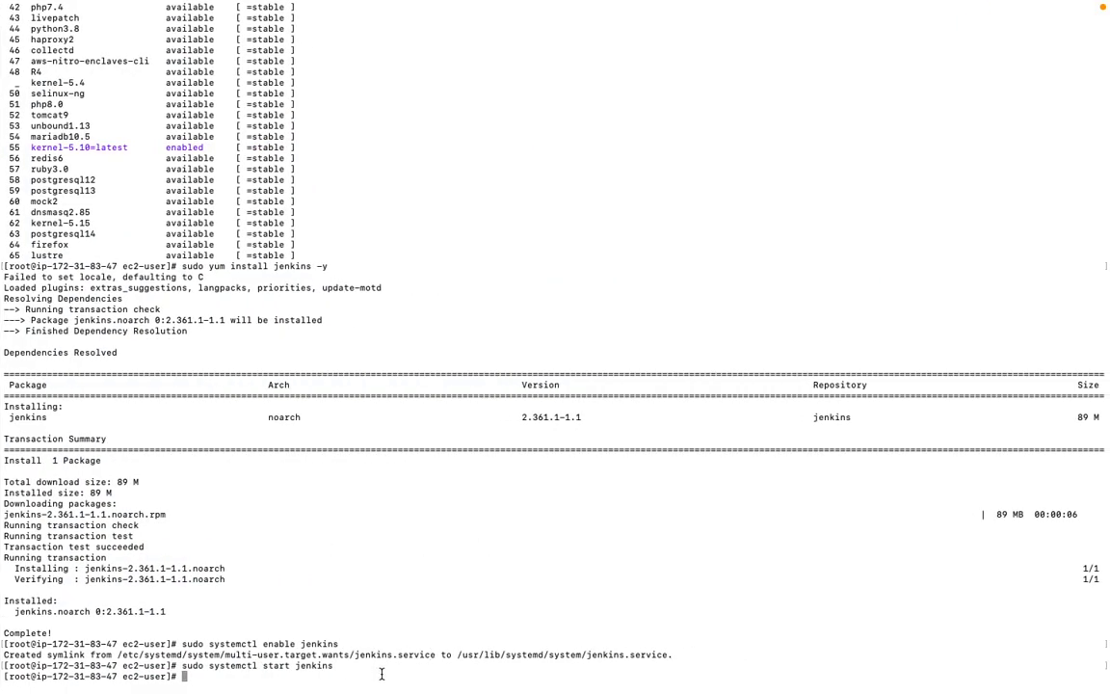
pyautogui.press('super+v')
pyautogui.press('Return')
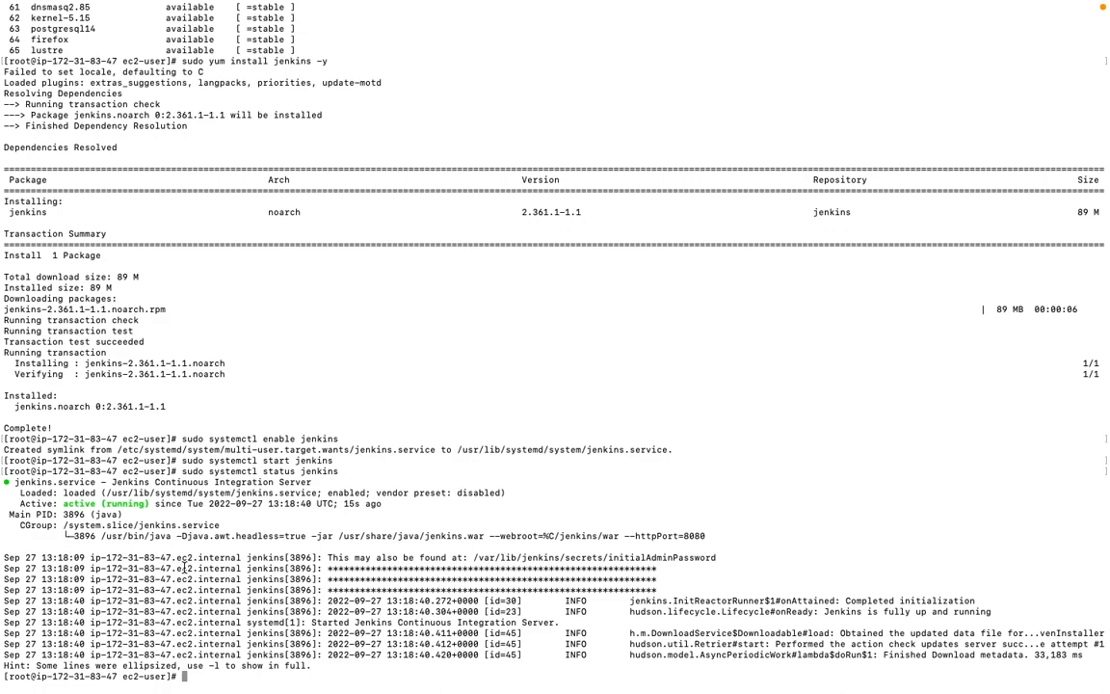
# - Switch to Chrome, open an empty tab, and copy the jenkins instance's public IPv4 address from the EC2 instances list
pyautogui.hotkey('ctrl', 'Left')
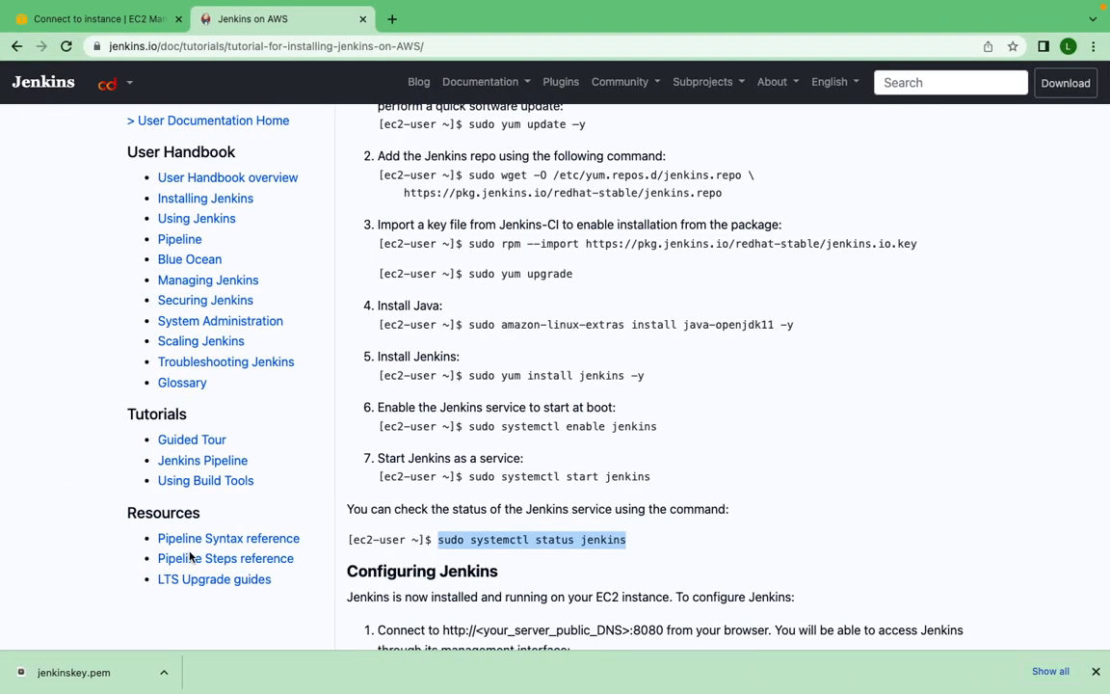
pyautogui.click(392, 19)
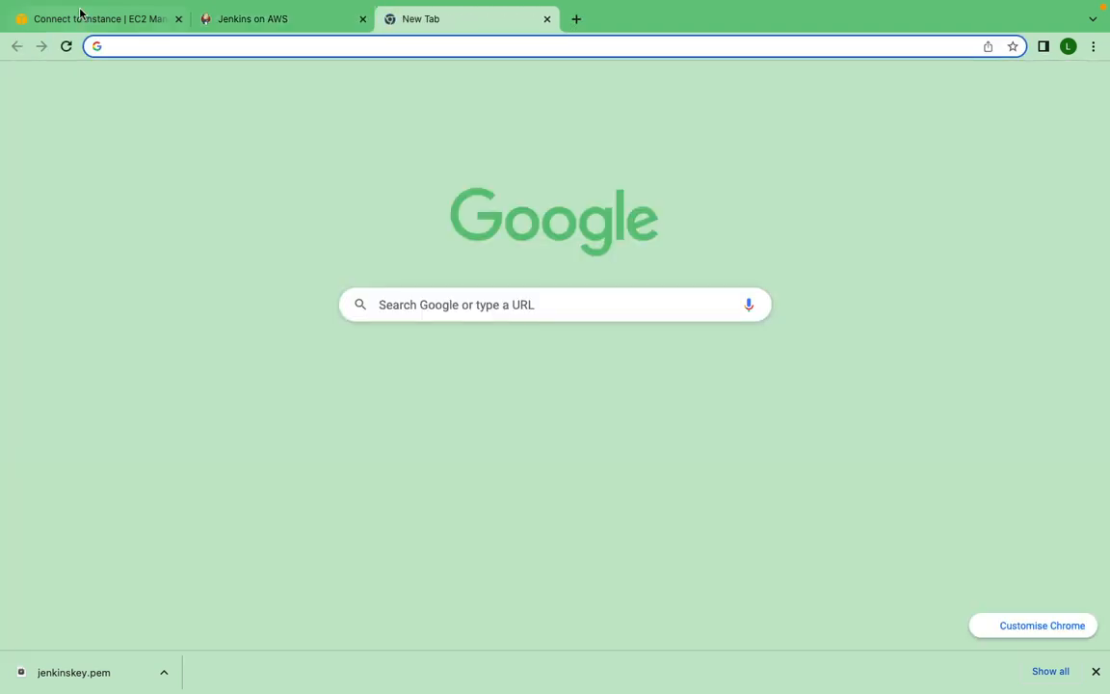
pyautogui.click(81, 17)
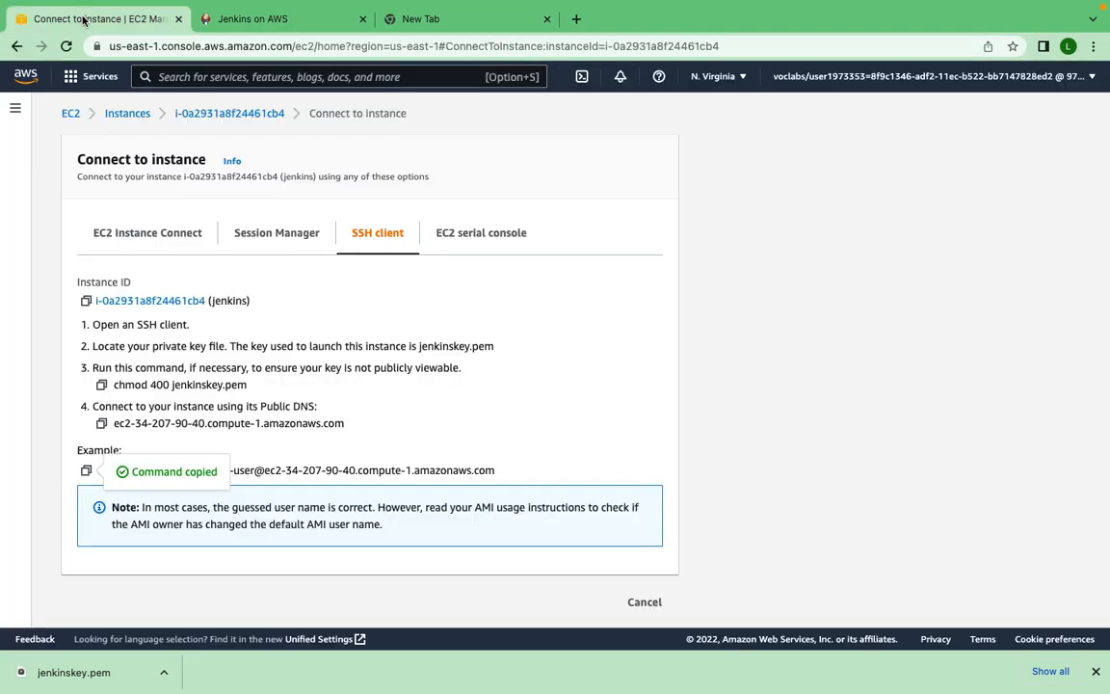
pyautogui.click(128, 114)
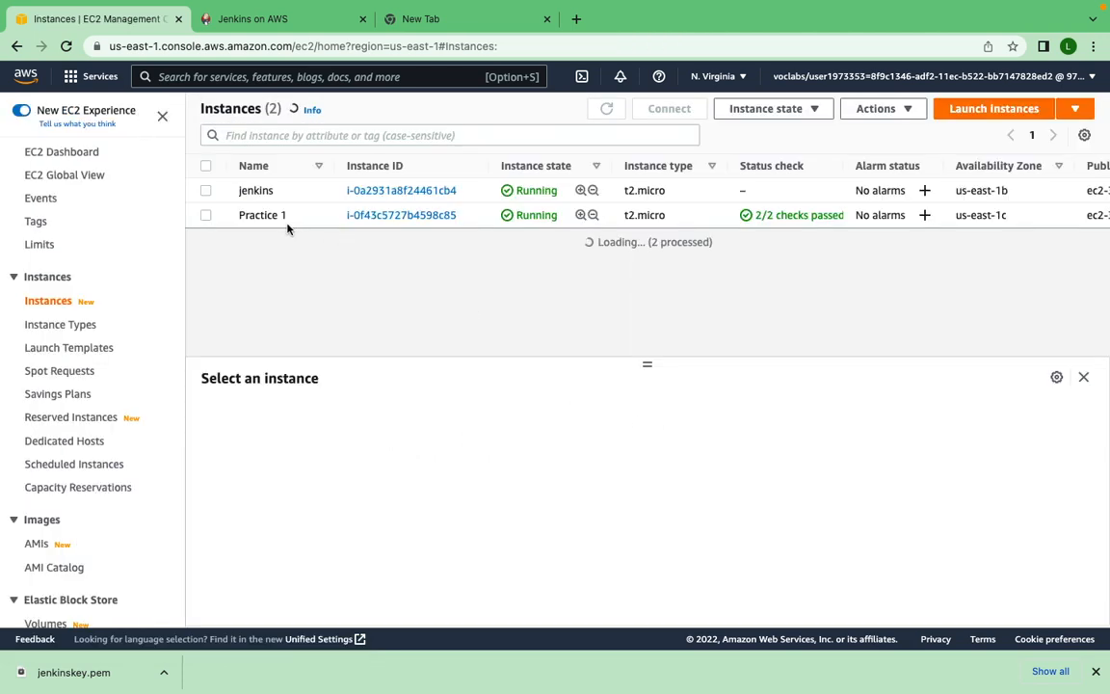
pyautogui.click(205, 196)
pyautogui.click(205, 192)
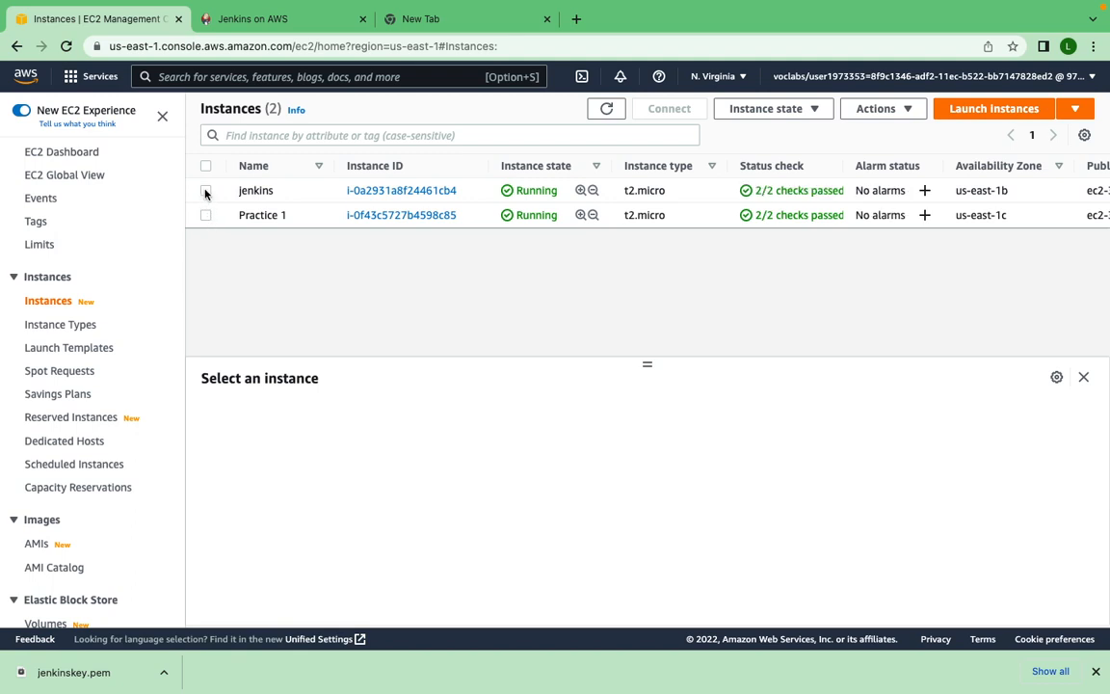
pyautogui.scroll(-1, 287, 357)
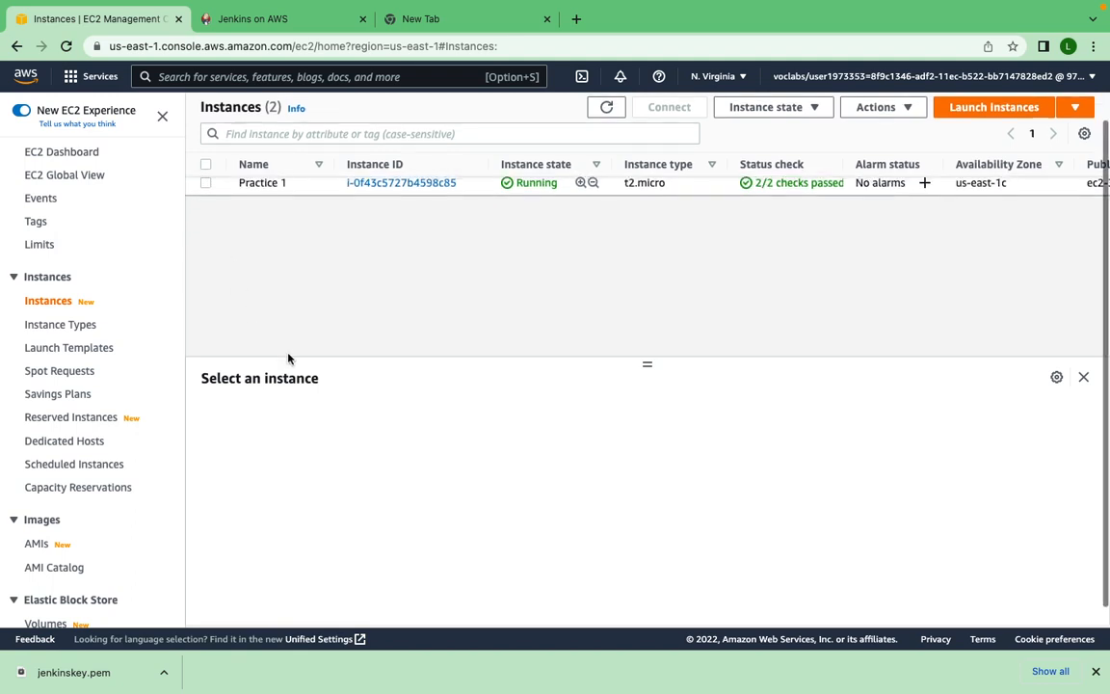
pyautogui.scroll(1, 287, 358)
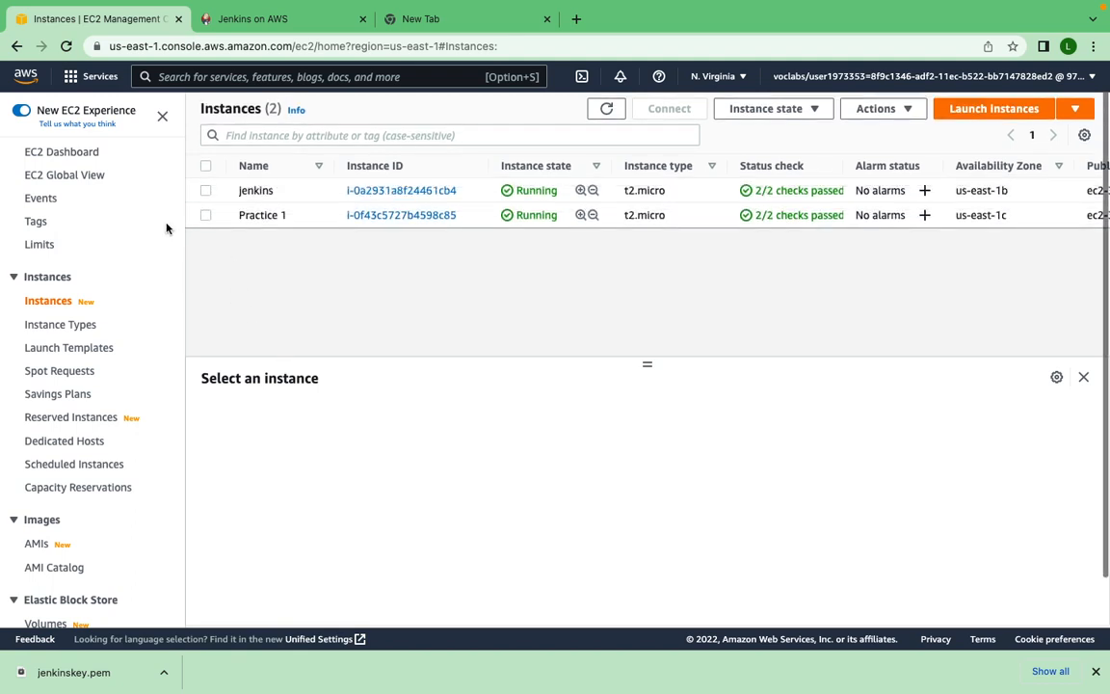
pyautogui.click(206, 191)
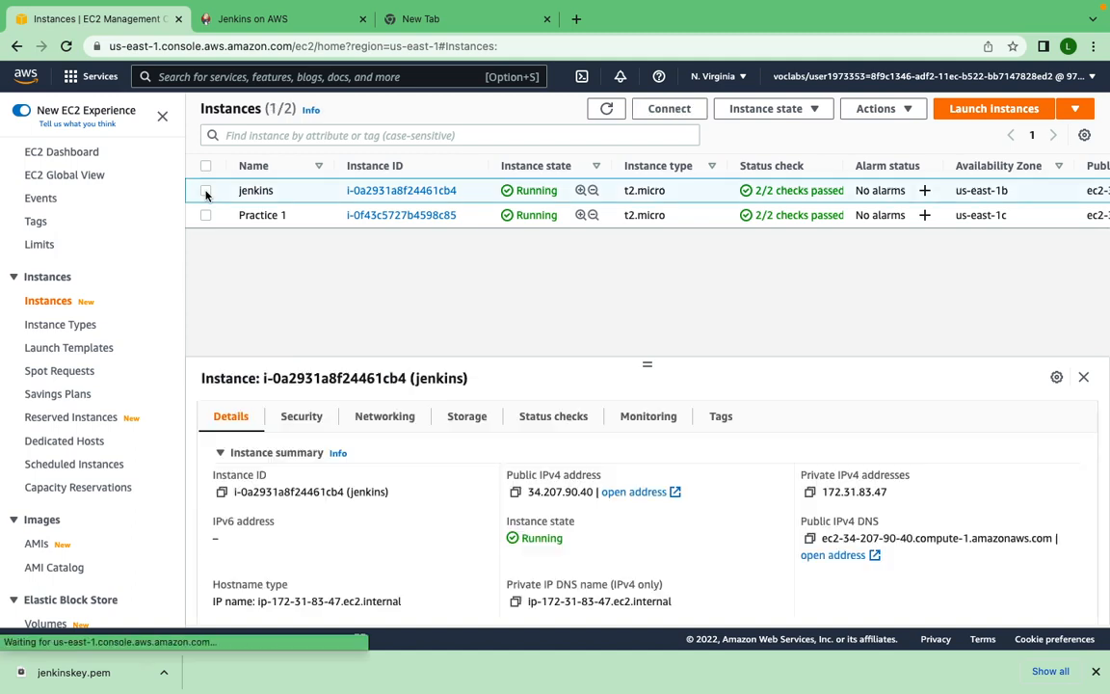
pyautogui.click(515, 493)
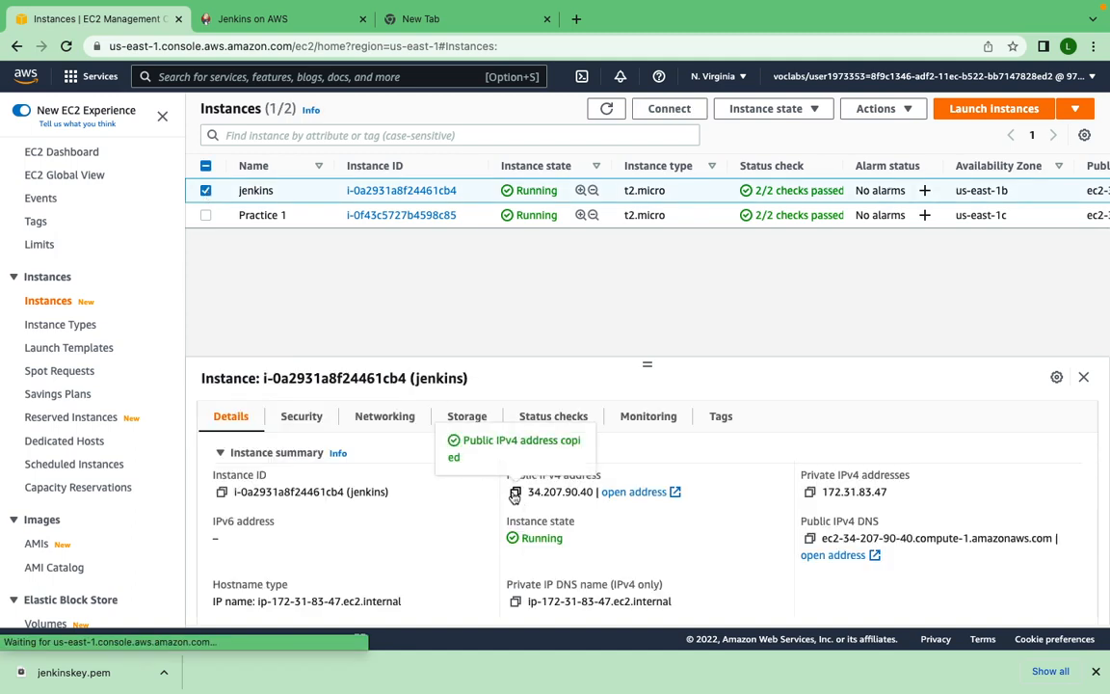
# - Load 34.207.90.40:8080 in the empty browser tab to reach the Jenkins server
pyautogui.click(415, 21)
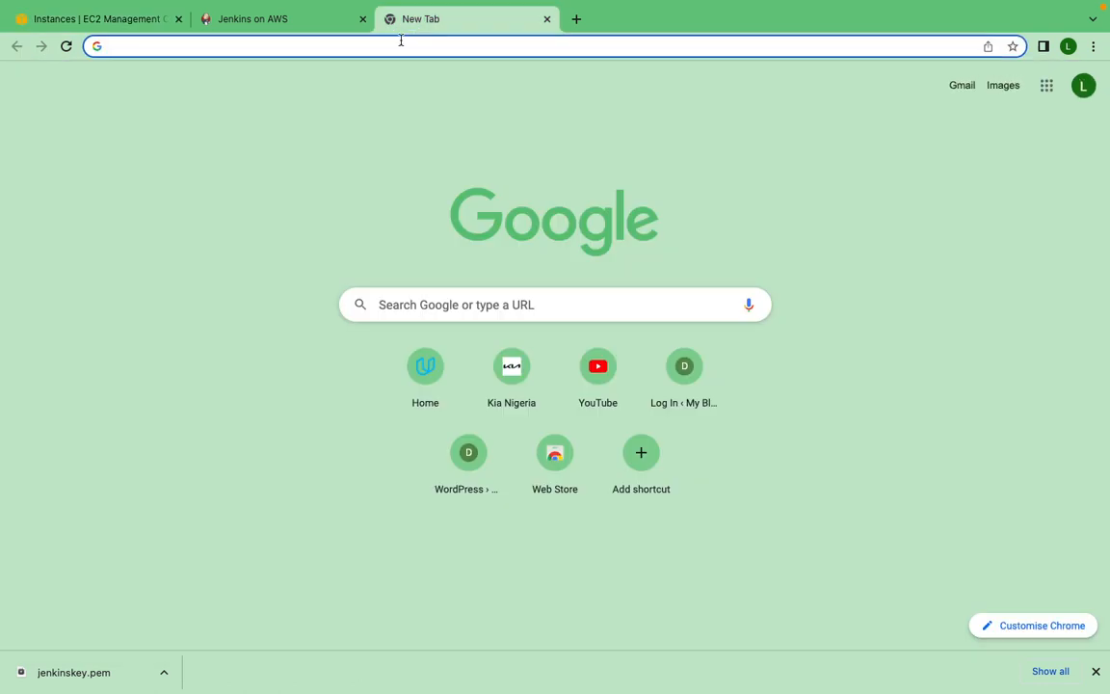
pyautogui.click(398, 46)
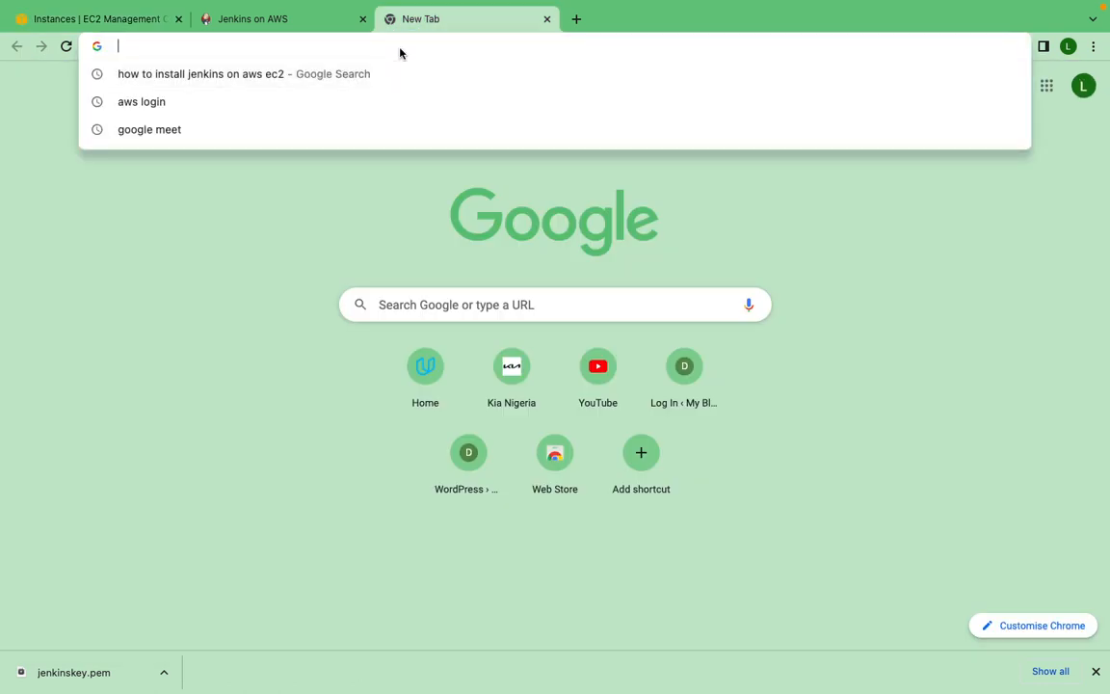
pyautogui.hotkey('ctrl', 'v')
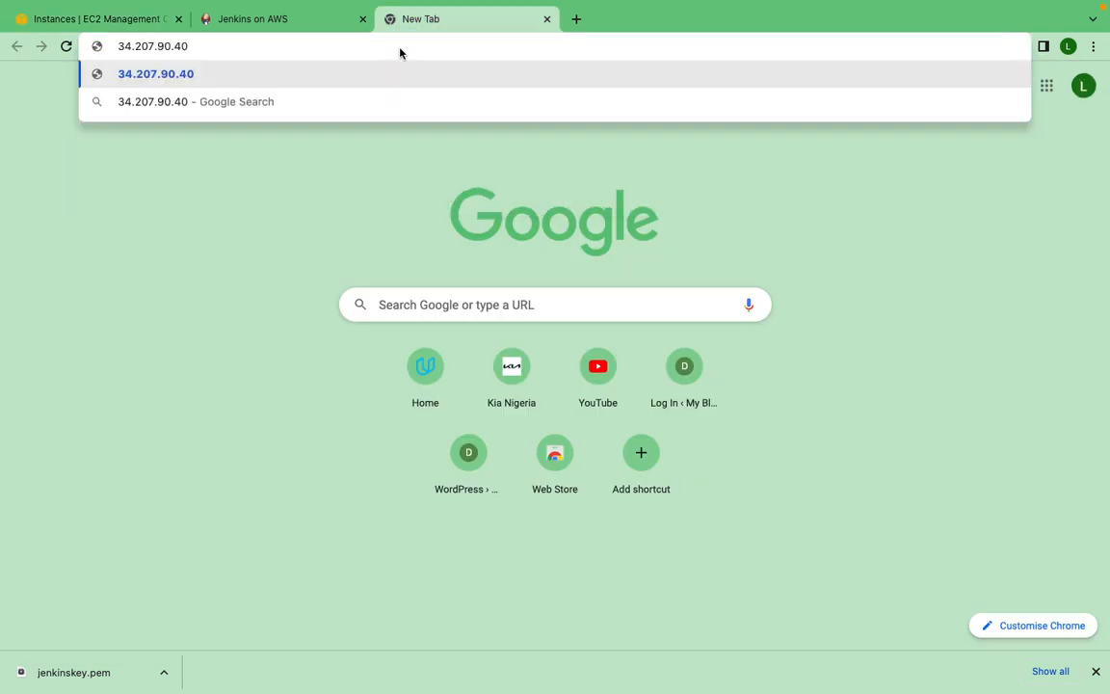
pyautogui.write(':8080')
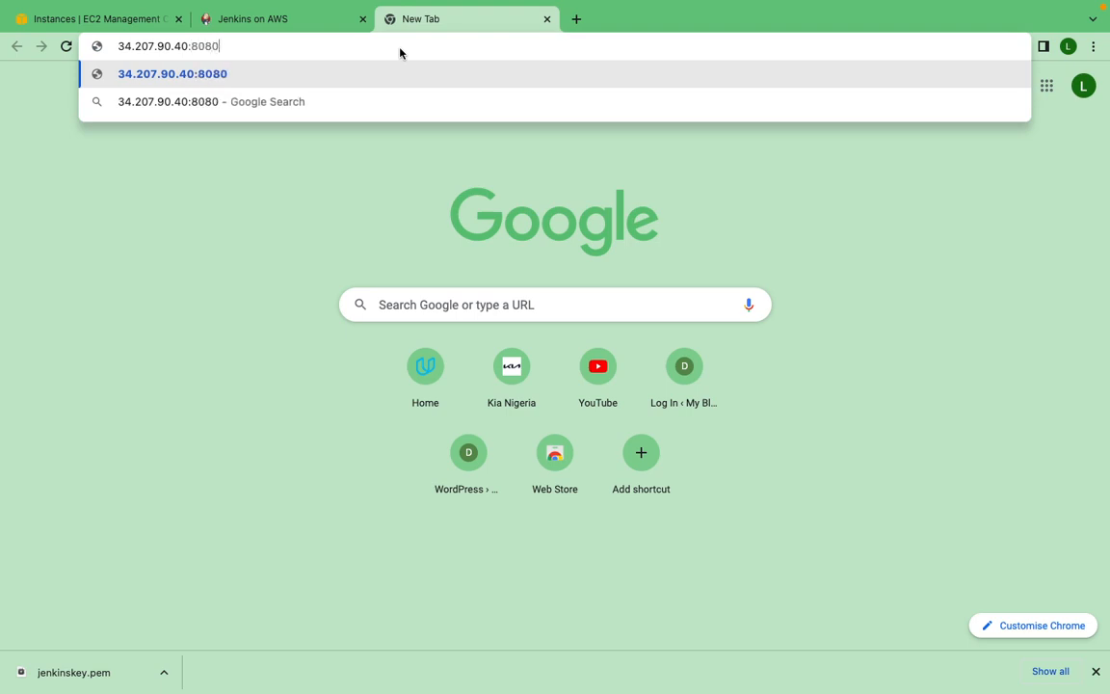
pyautogui.press('Return')
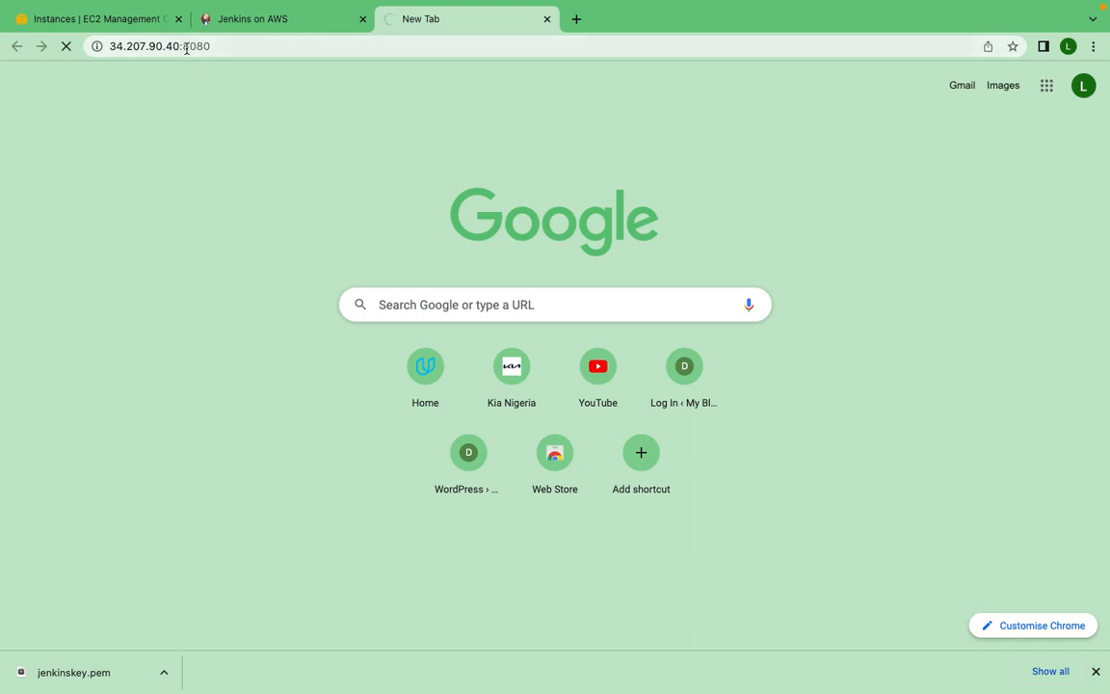
# - Examine the inbound rules in the security details of the jenkins EC2 instance
pyautogui.click(119, 21)
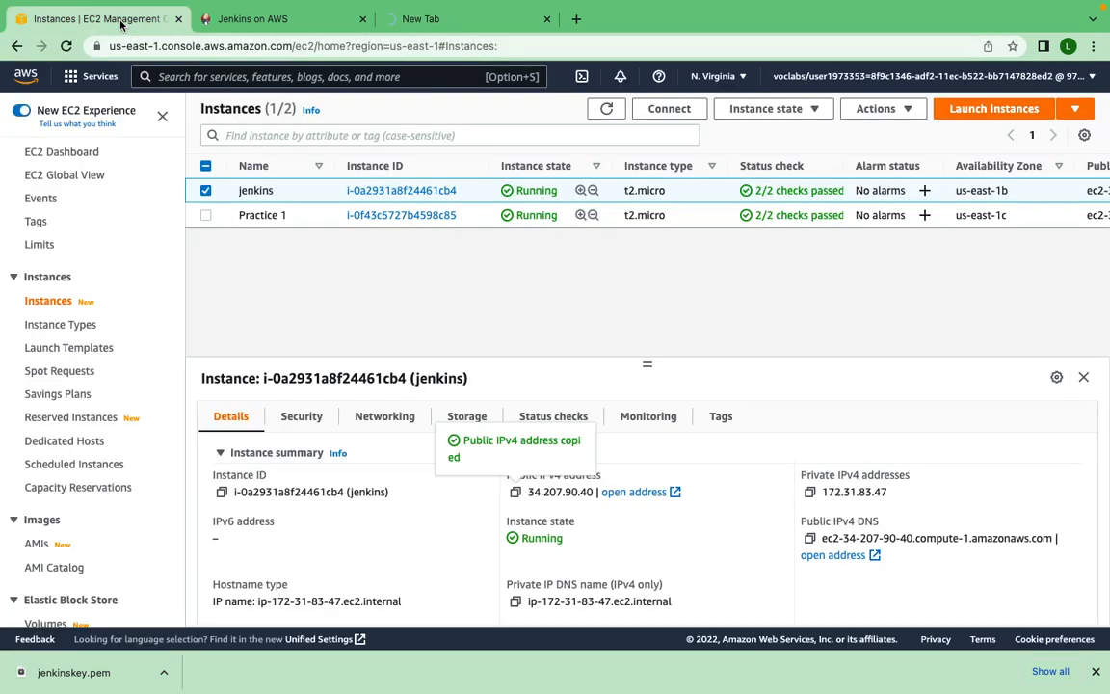
pyautogui.click(318, 418)
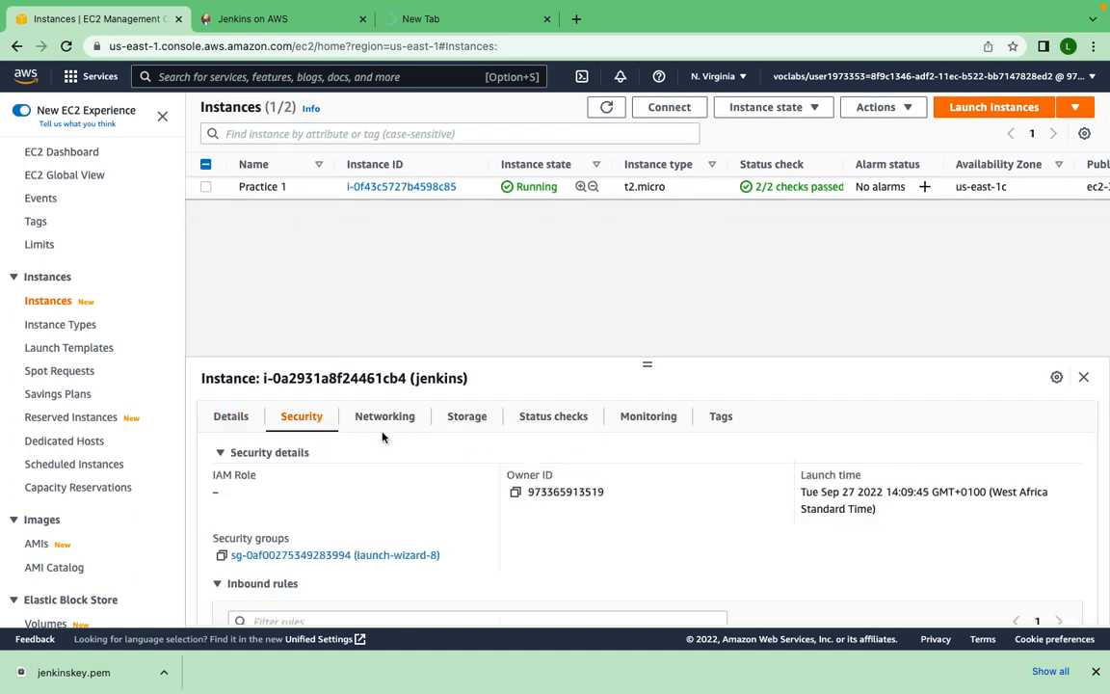
pyautogui.scroll(-3, 382, 437)
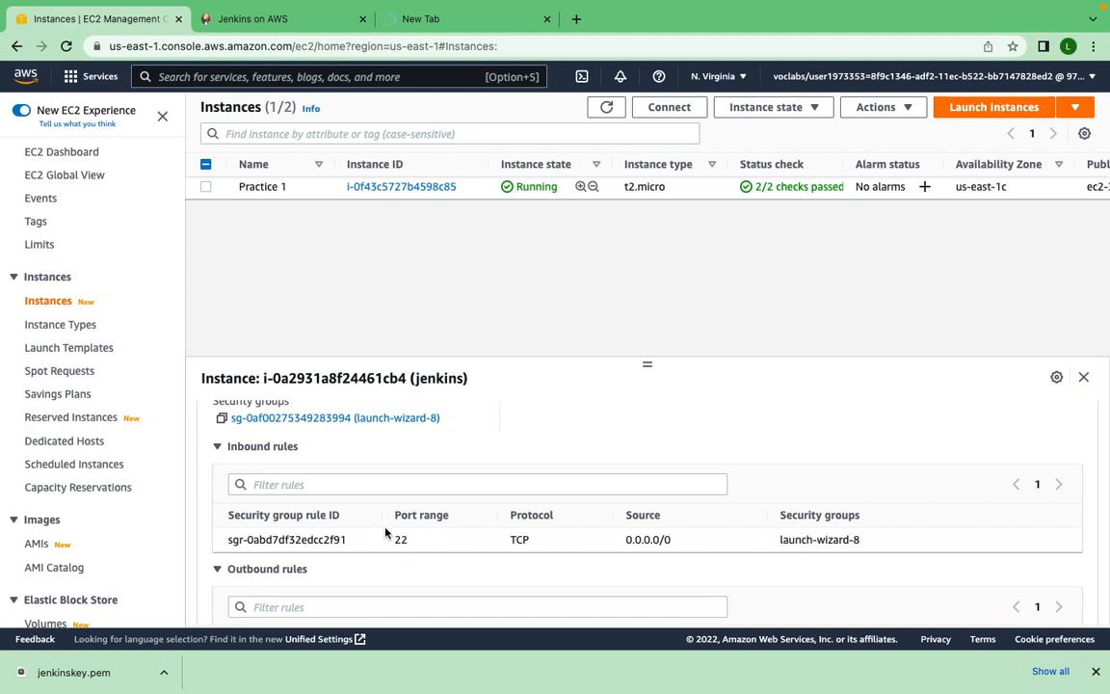
# - Find the launch-wizard-8 security group under Network & Security and open its inbound rules for editing
pyautogui.scroll(-5, 50, 453)
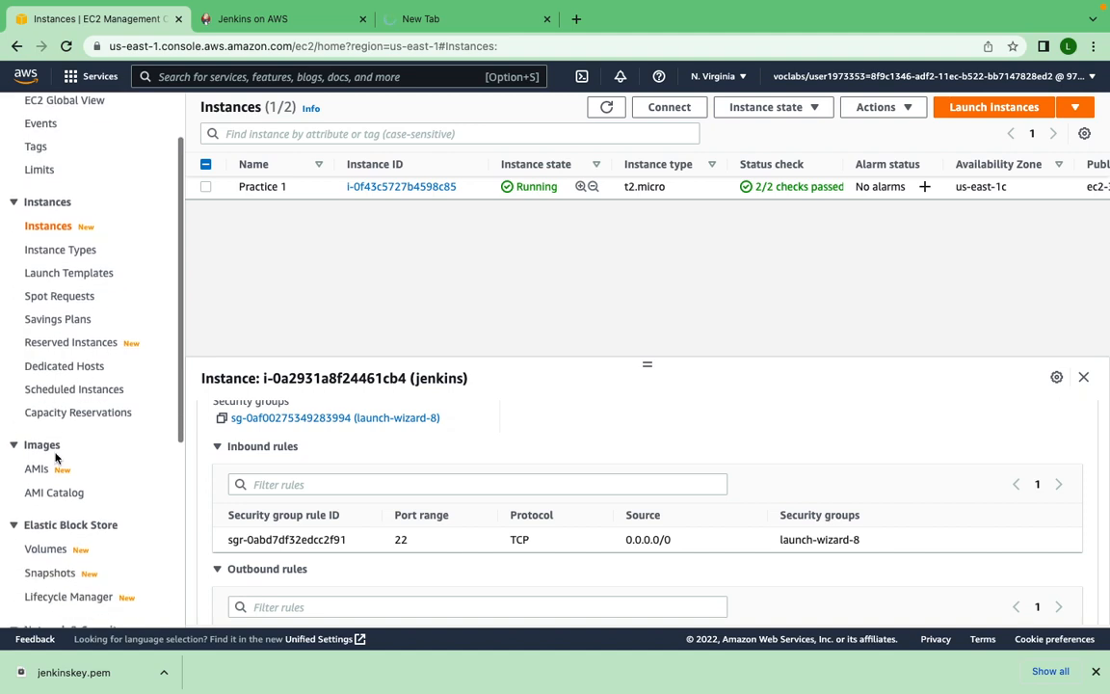
pyautogui.scroll(-3, 56, 460)
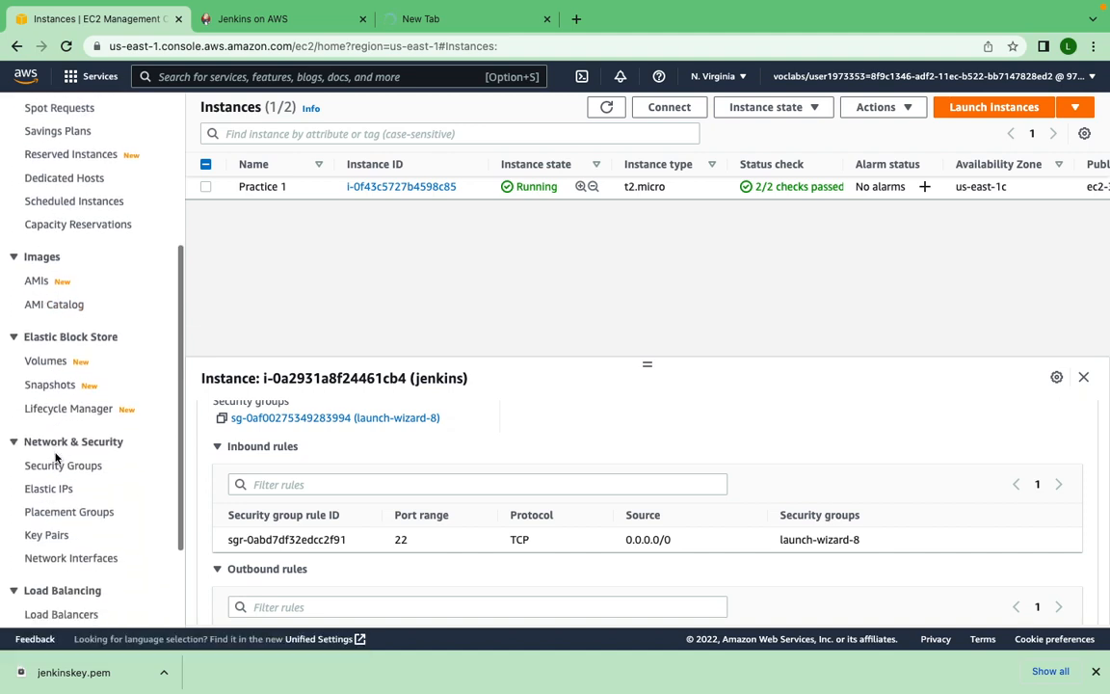
pyautogui.click(60, 468)
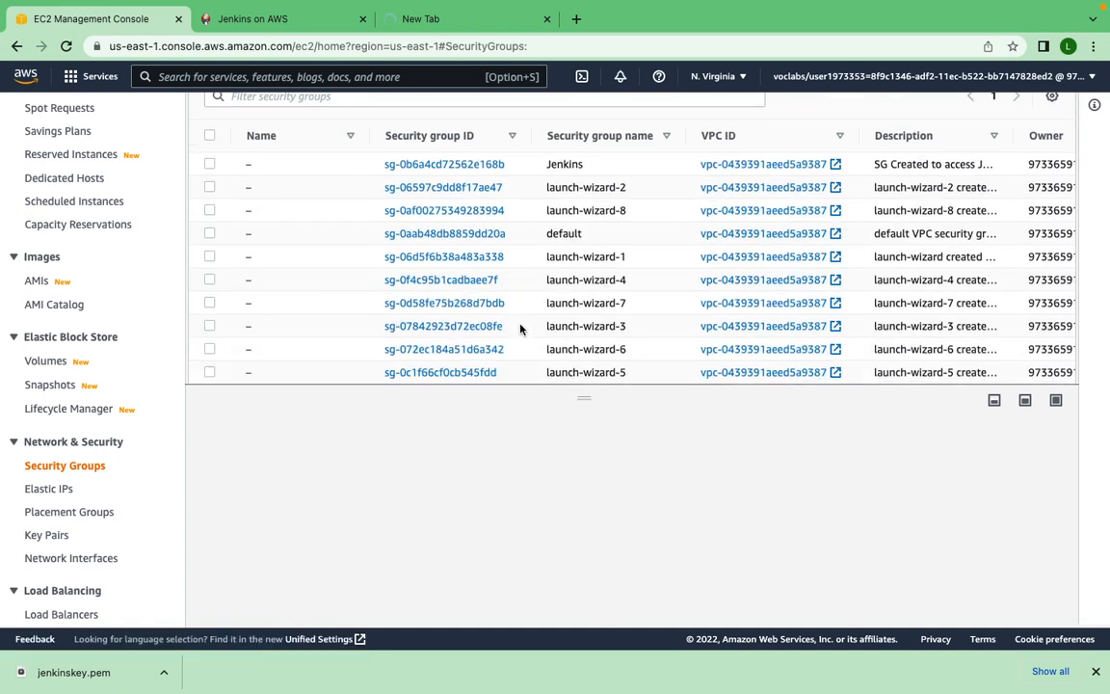
pyautogui.scroll(-1, 520, 325)
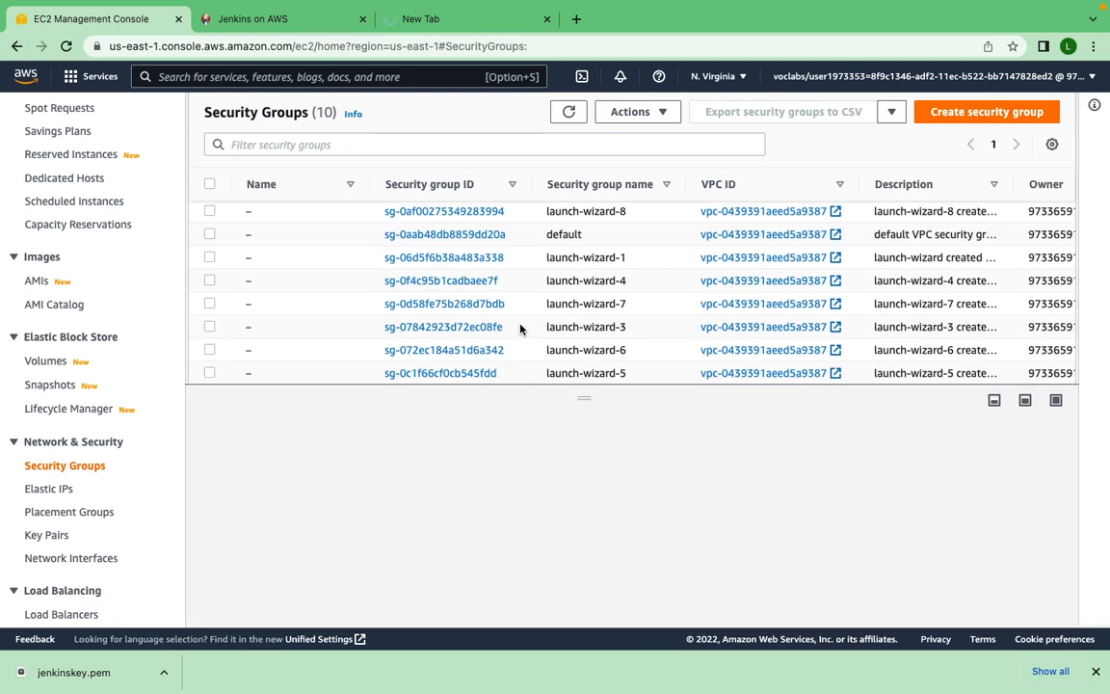
pyautogui.scroll(1, 520, 324)
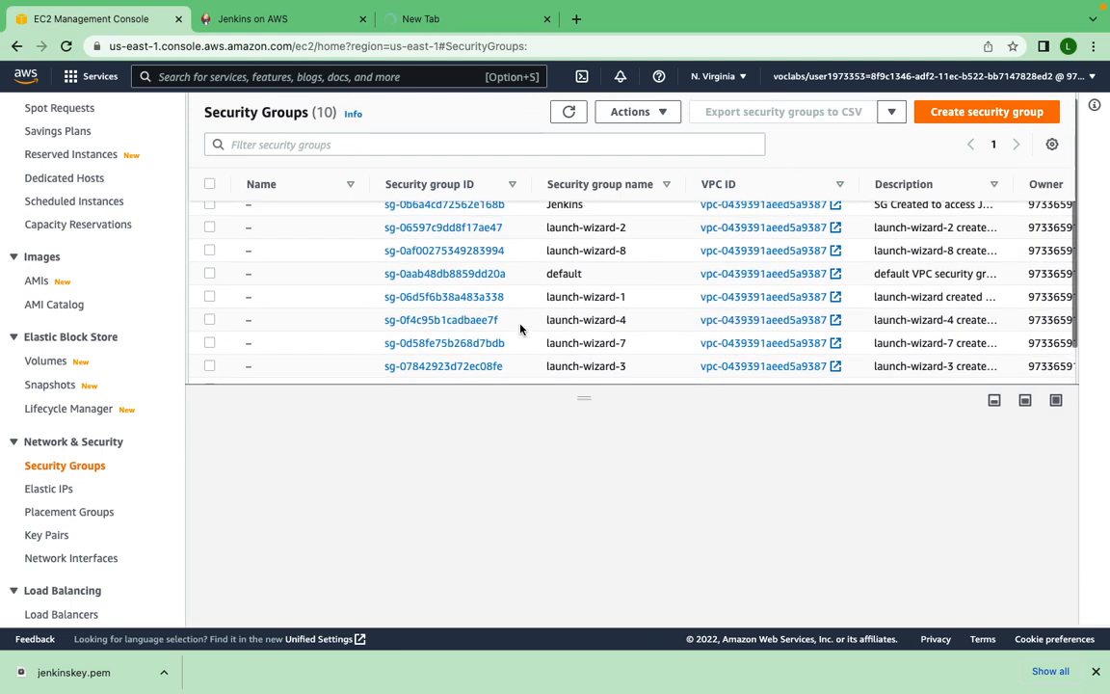
pyautogui.click(209, 251)
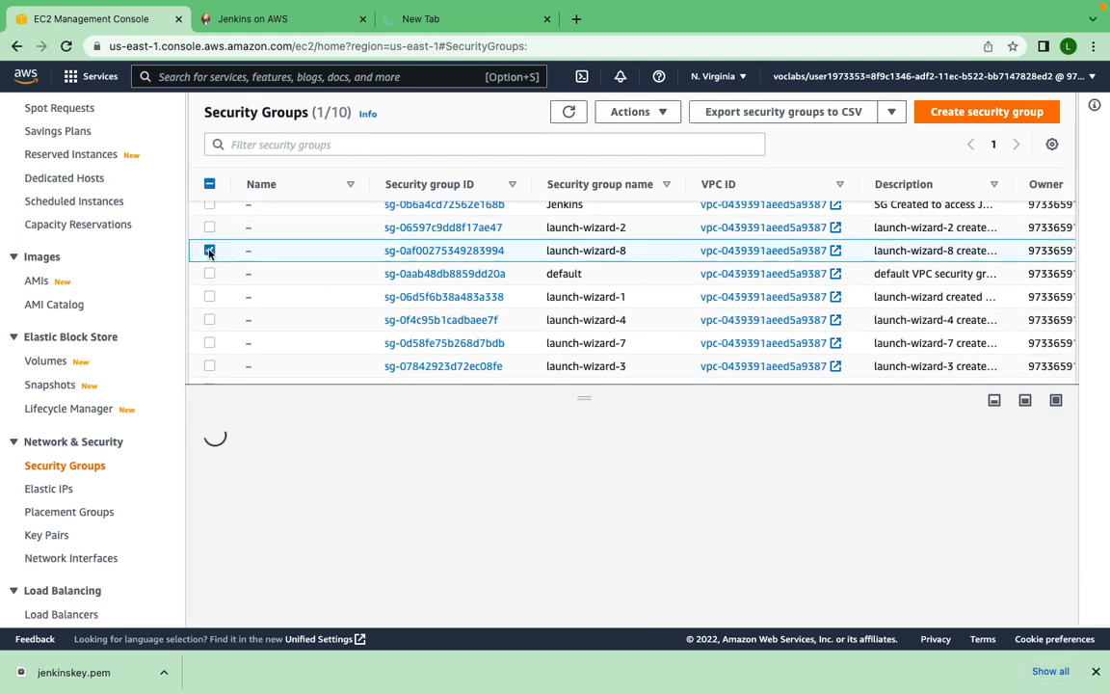
pyautogui.click(662, 114)
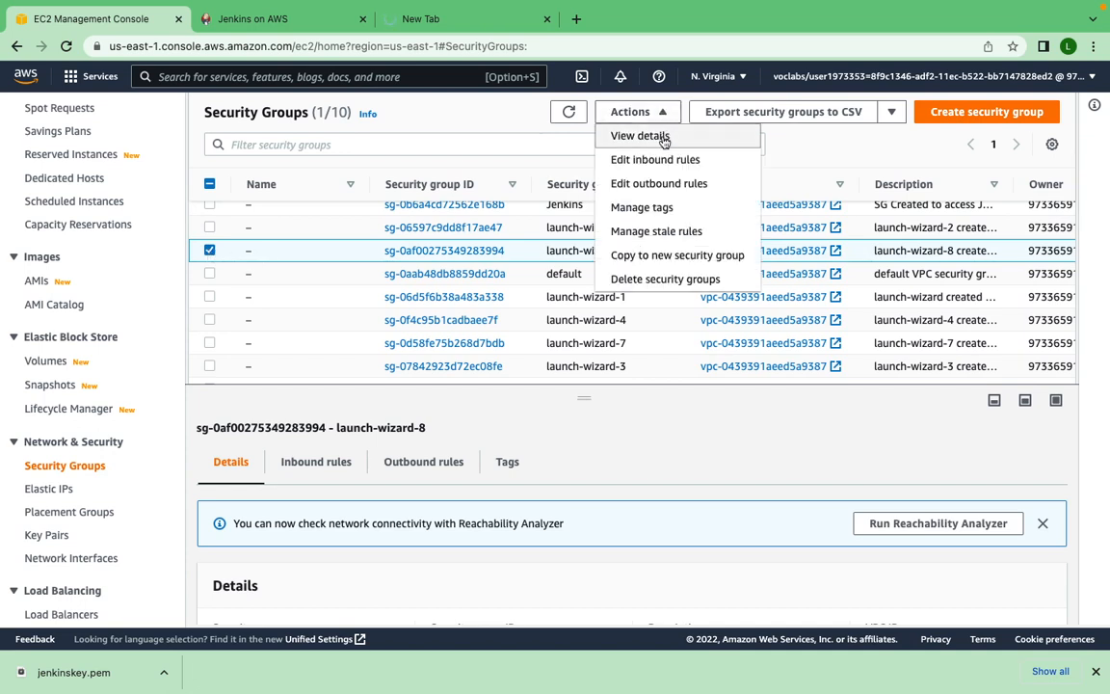
pyautogui.click(662, 161)
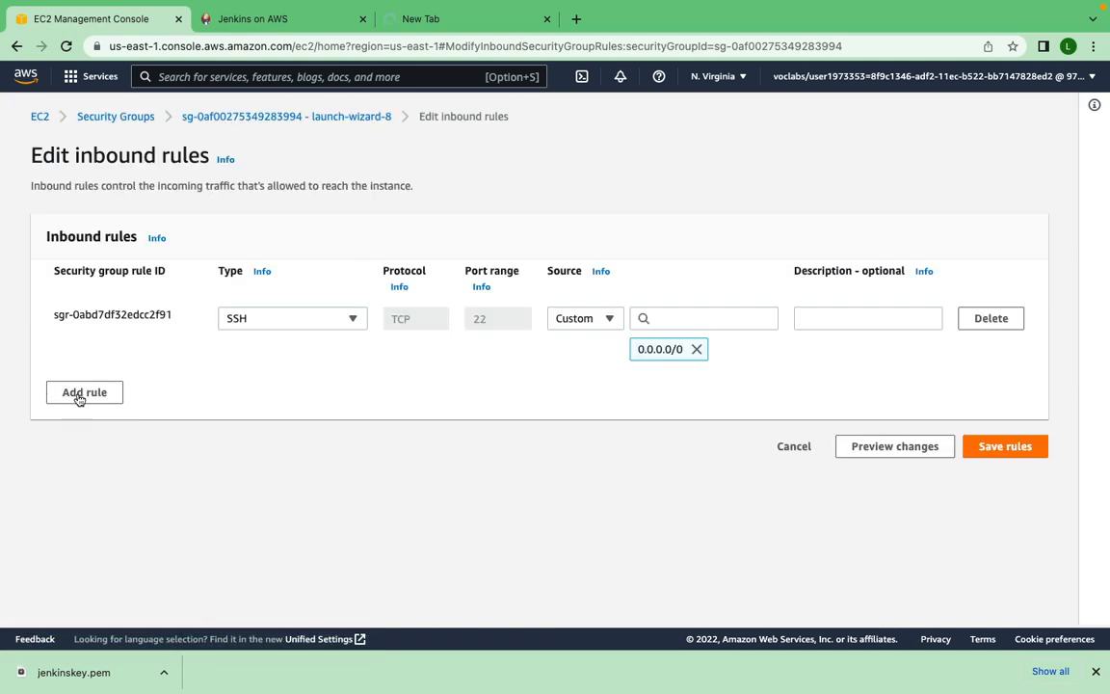
# - Add a Custom TCP inbound rule for port 8080 with source 0.0.0.0/0 and save the rules
pyautogui.click(79, 394)
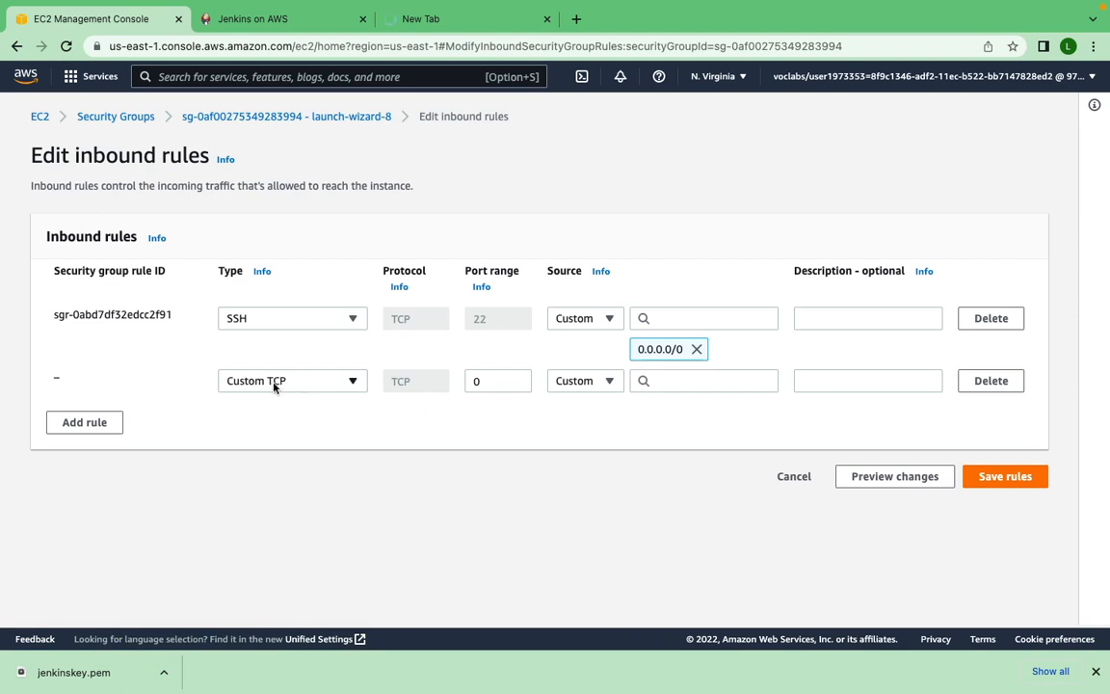
pyautogui.click(490, 382)
pyautogui.press('BackSpace')
pyautogui.write('8080')
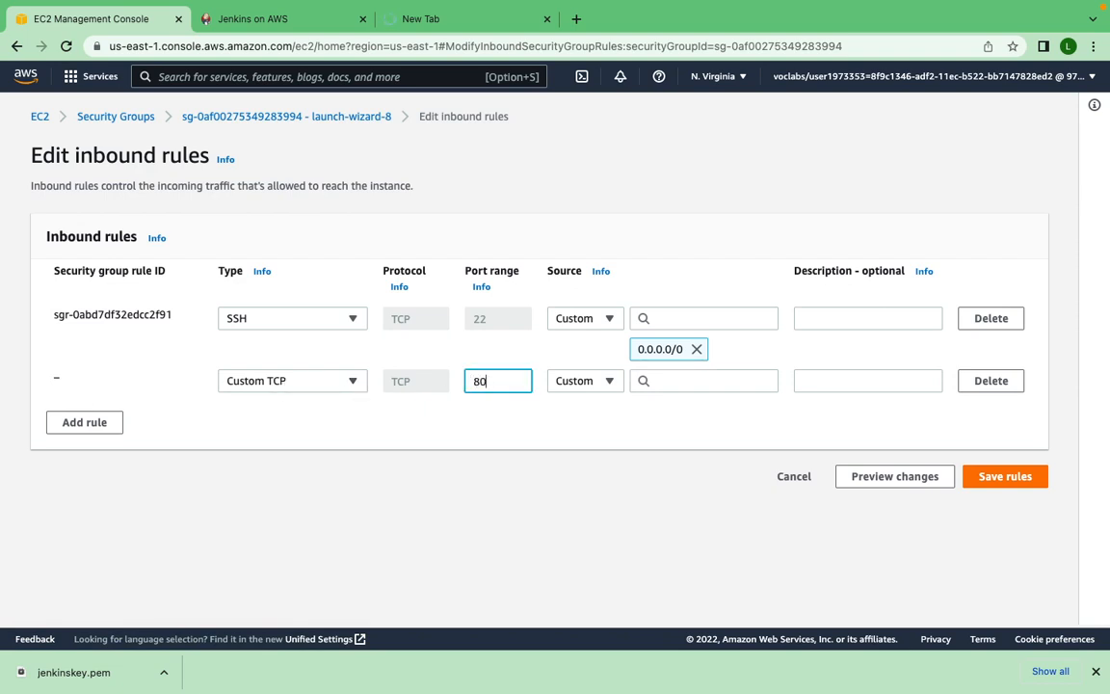
pyautogui.click(661, 381)
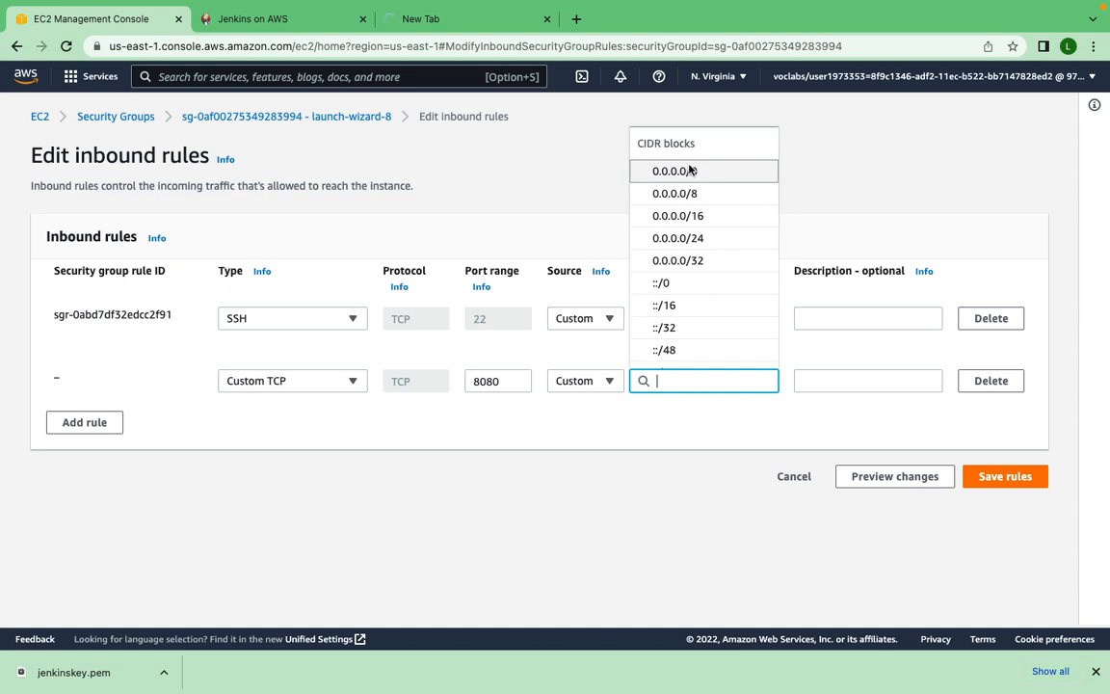
pyautogui.click(690, 171)
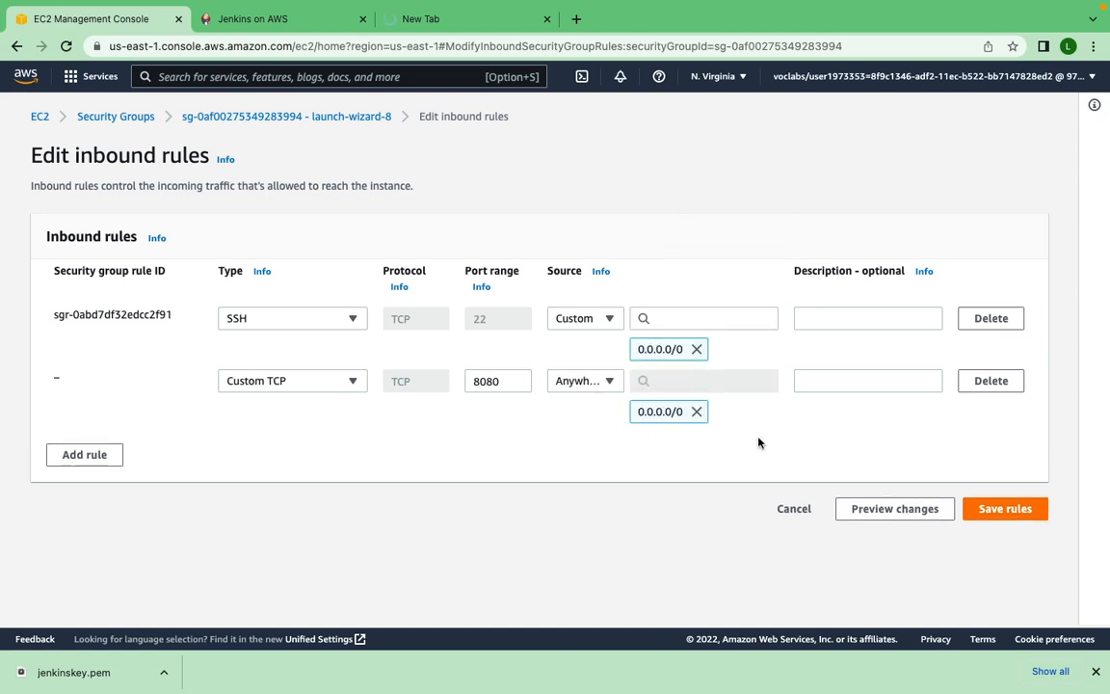
pyautogui.click(993, 508)
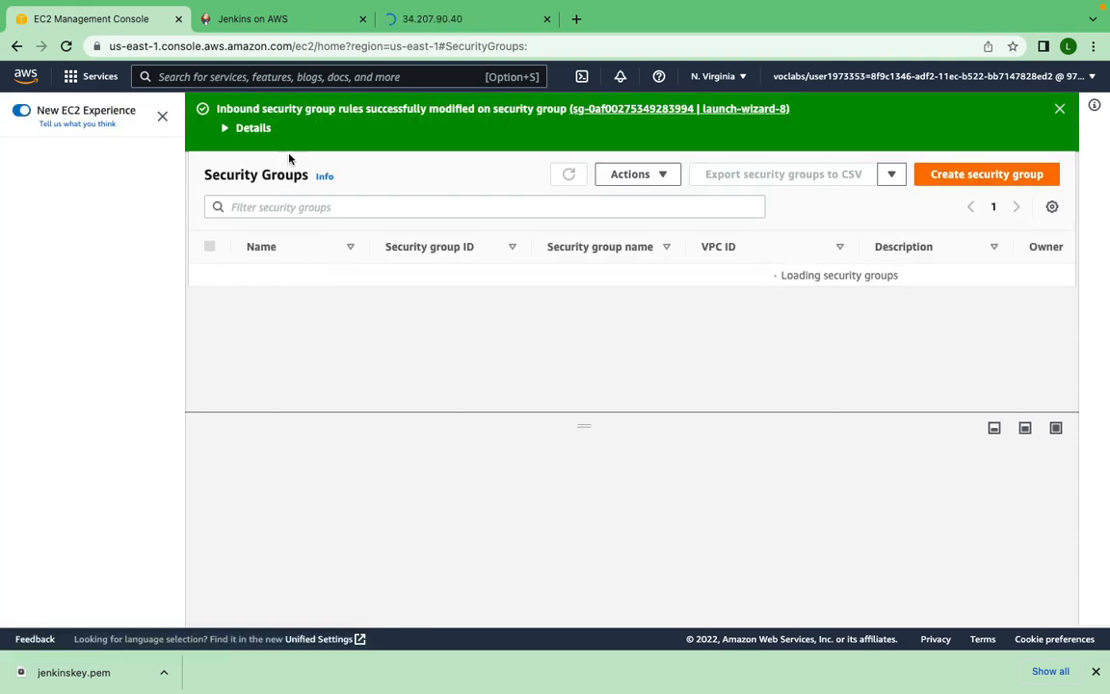
# - Copy the password file path from the Unlock Jenkins page and run cat /var/lib/jenkins/secrets/initialAdminPassword in the terminal
pyautogui.click(430, 19)
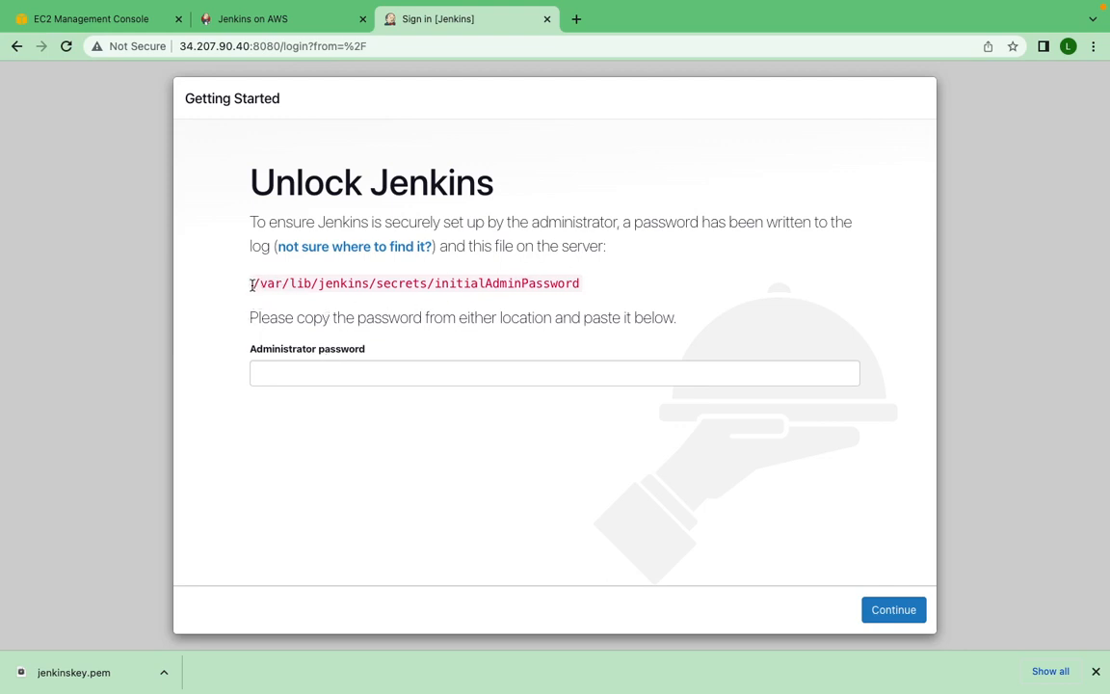
pyautogui.moveTo(252, 285); pyautogui.dragTo(584, 282)
pyautogui.press('super+c')
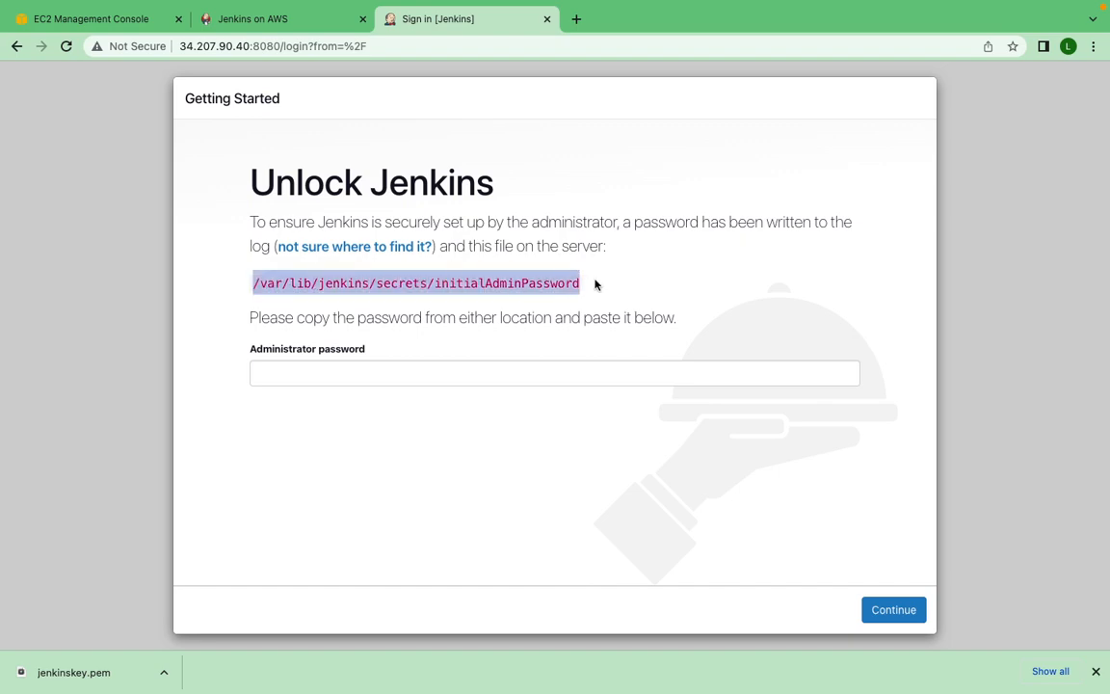
pyautogui.hotkey('ctrl', 'Right')
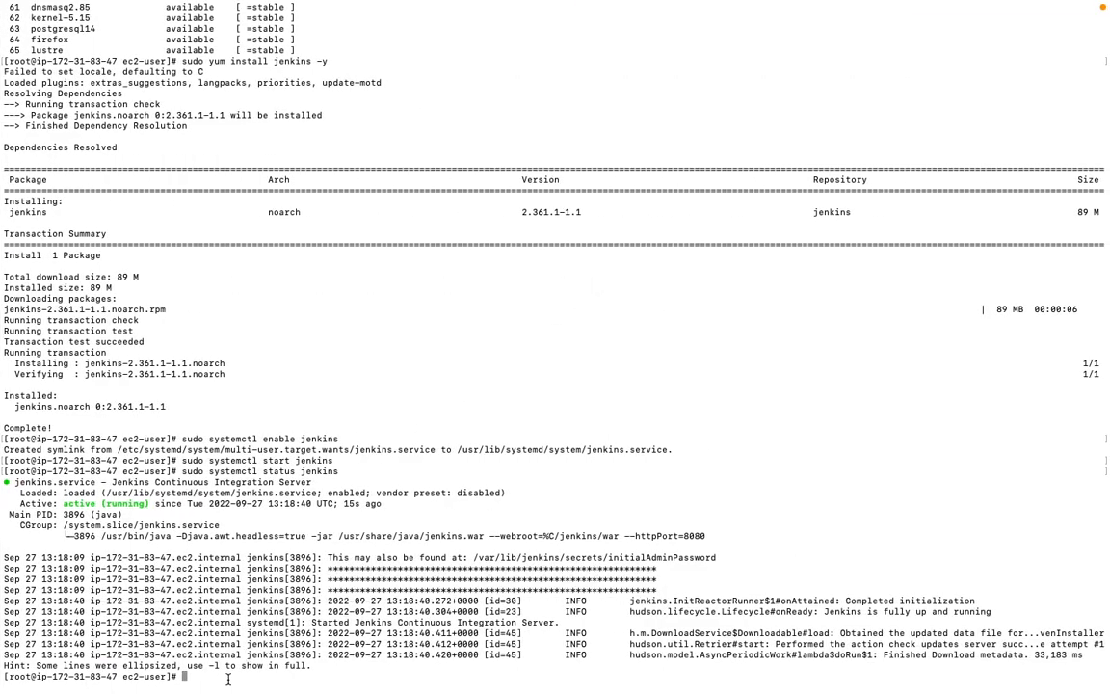
pyautogui.write('cat')
pyautogui.press('super+v')
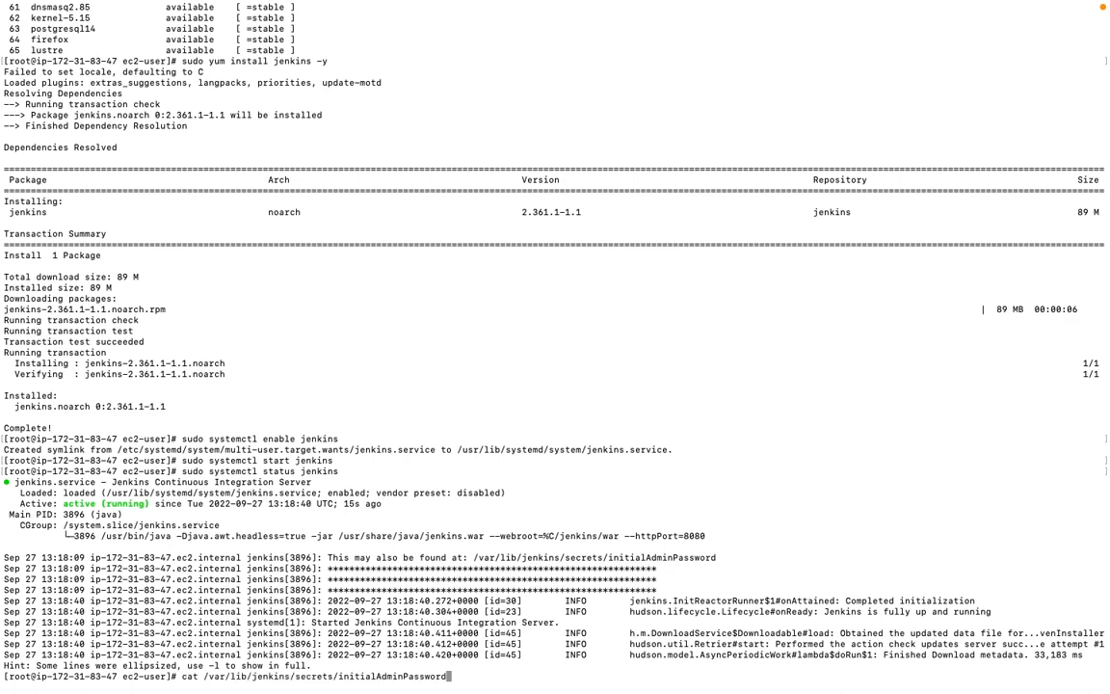
pyautogui.press('Return')
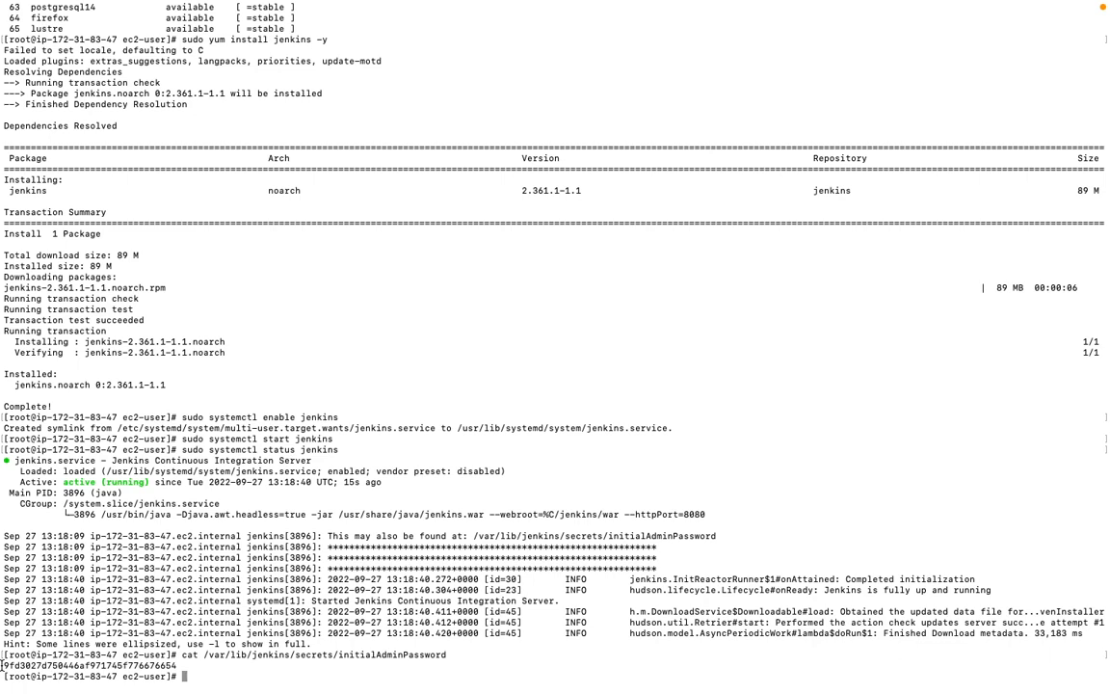
# - Copy the initial admin password from the terminal output, enter it as the administrator password on the Unlock Jenkins page and continue
pyautogui.moveTo(2, 663); pyautogui.dragTo(187, 665)
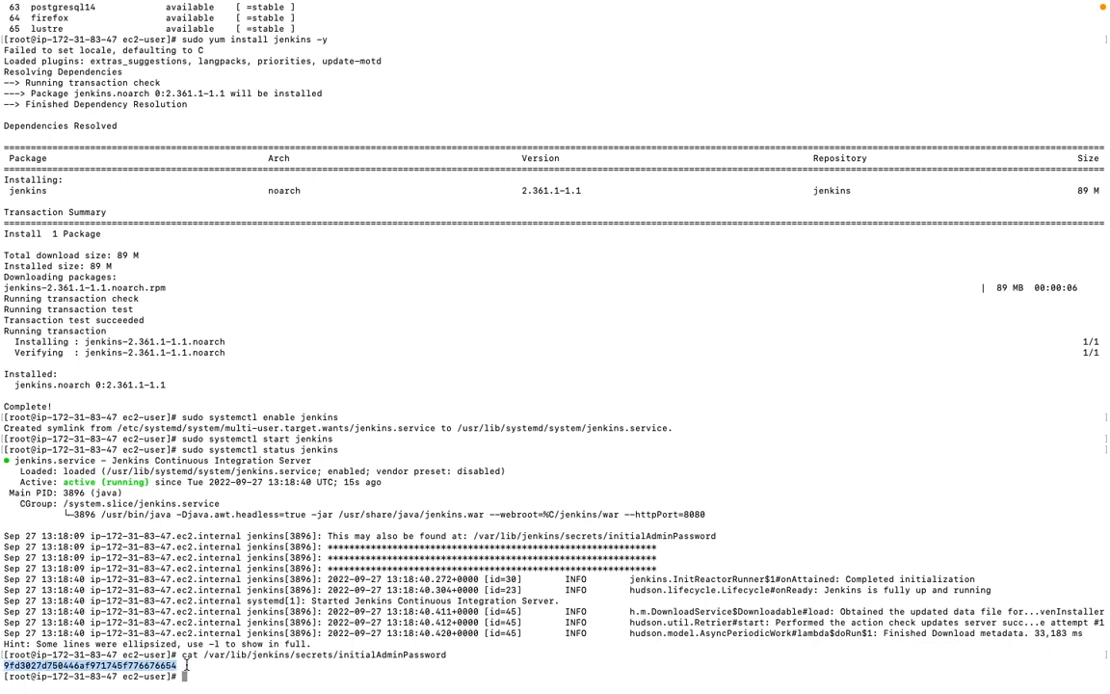
pyautogui.hotkey('ctrl', 'Left')
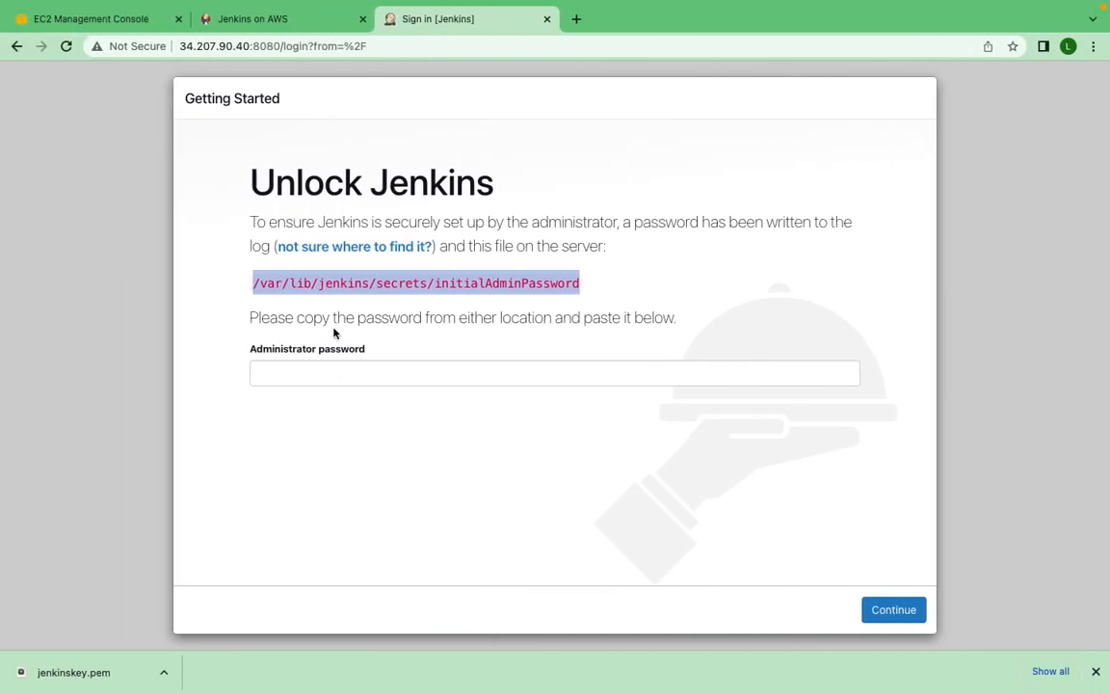
pyautogui.click(331, 372)
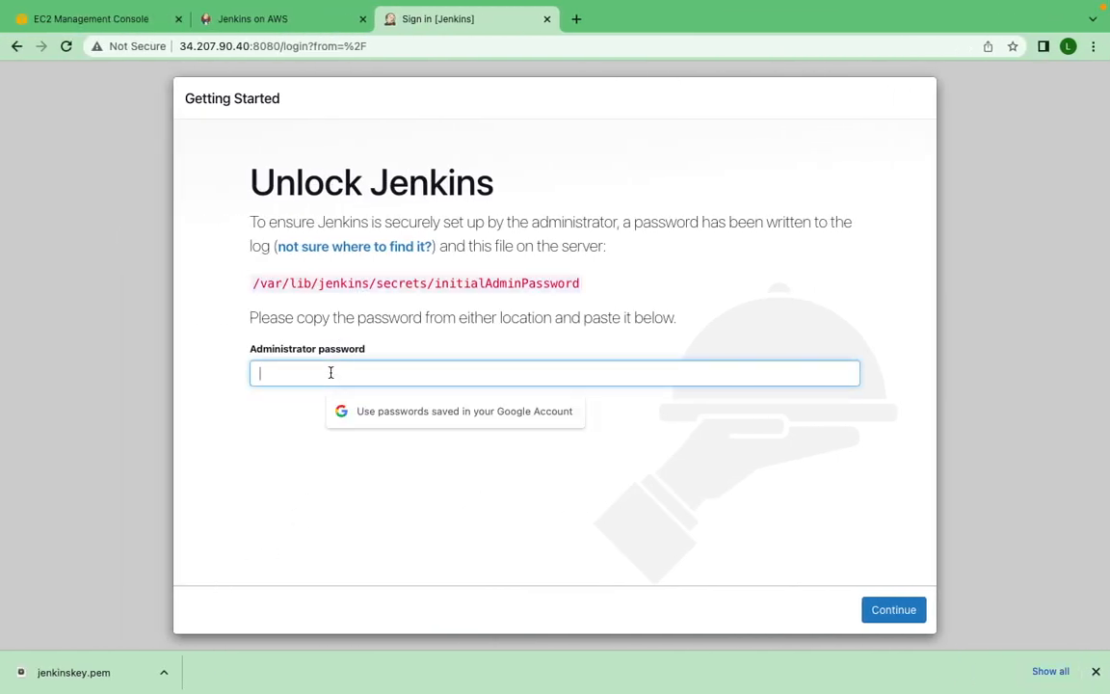
pyautogui.press('super+v')
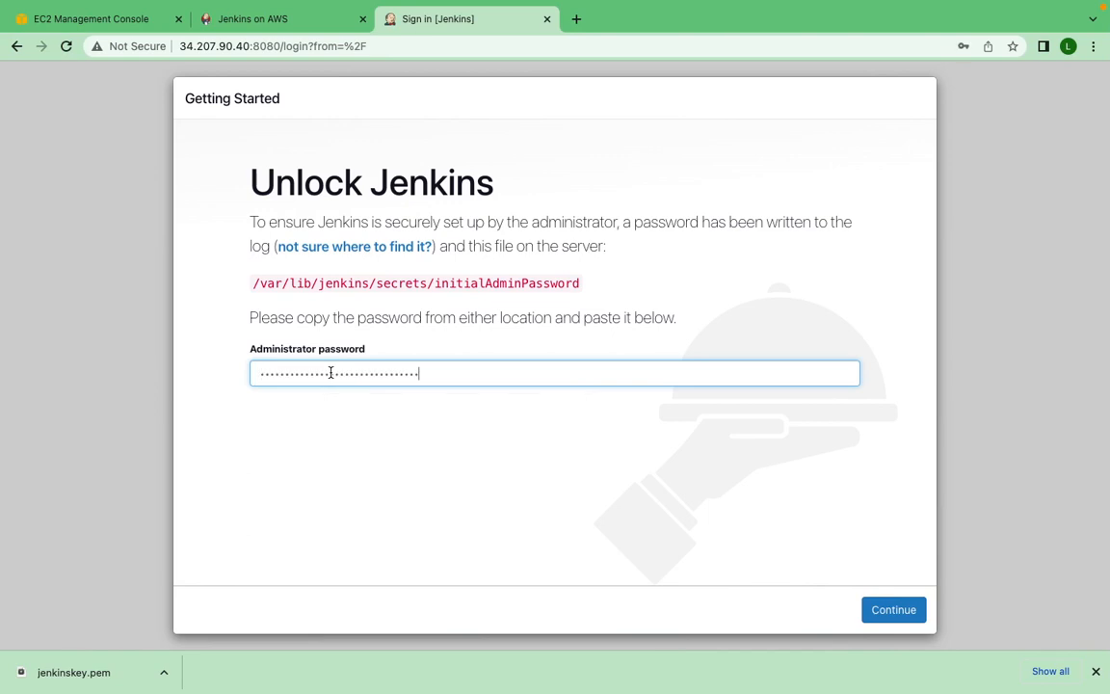
pyautogui.click(898, 622)
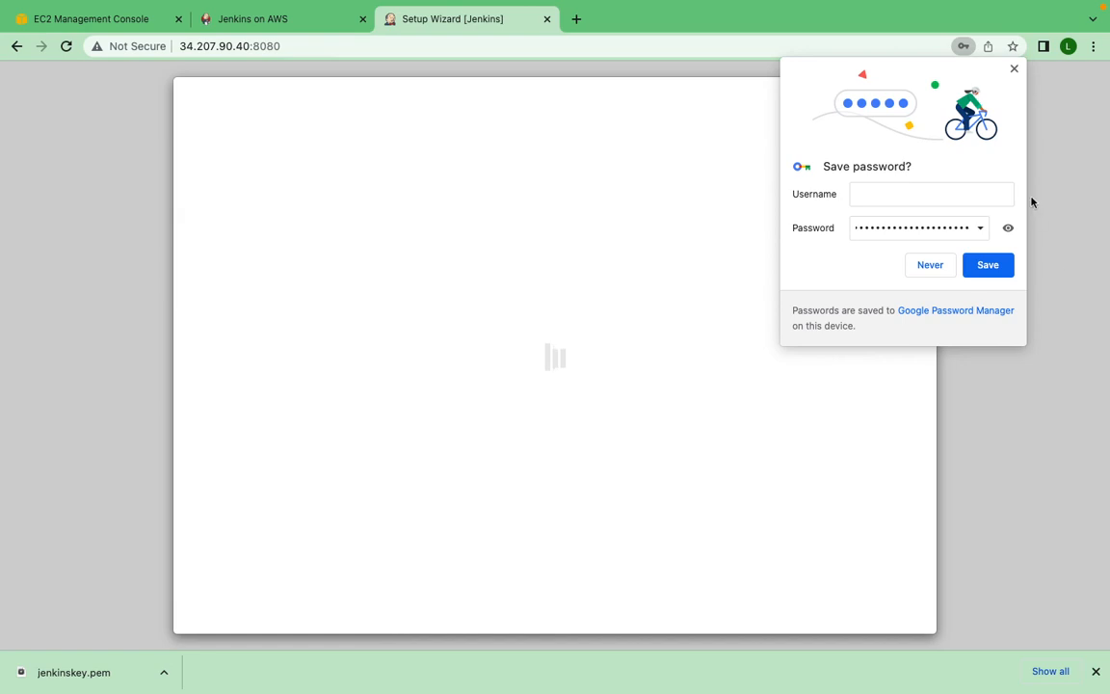
# - Dismiss the browser's offer to save the password, skip the plugin setup wizard and start using Jenkins
pyautogui.click(1013, 69)
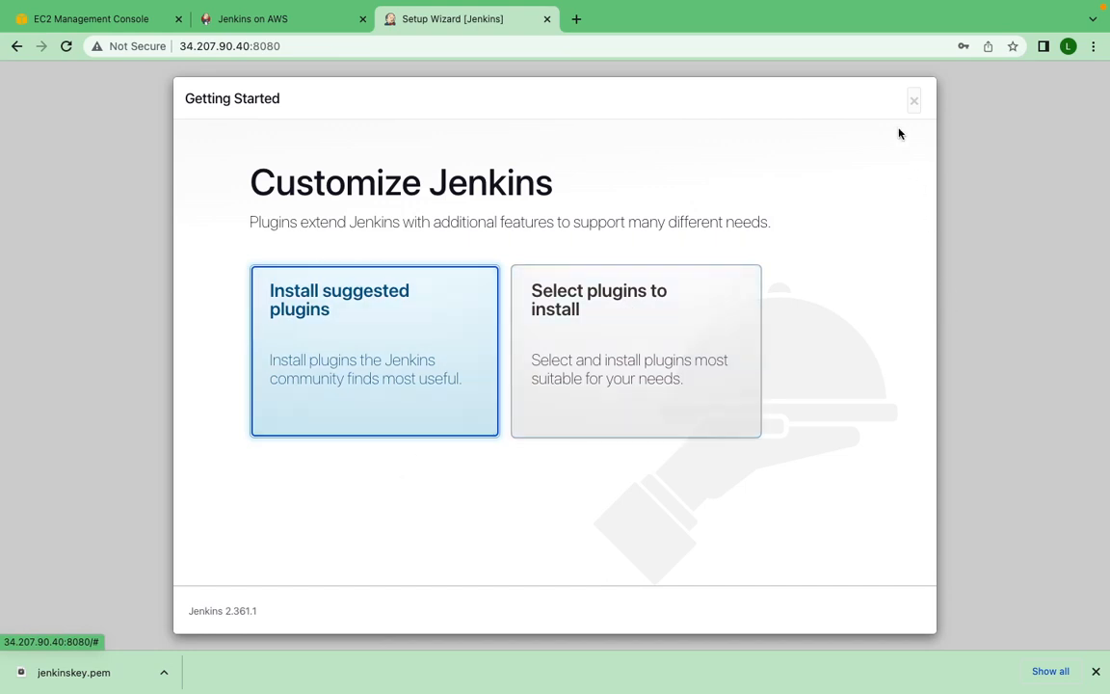
pyautogui.click(912, 102)
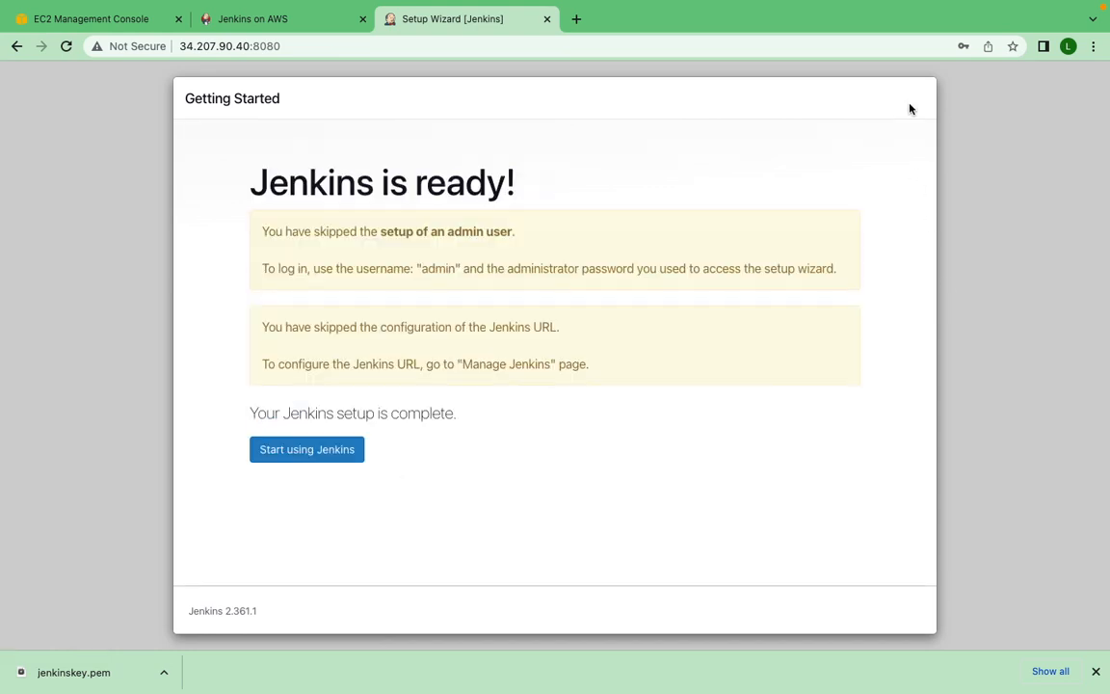
pyautogui.click(309, 452)
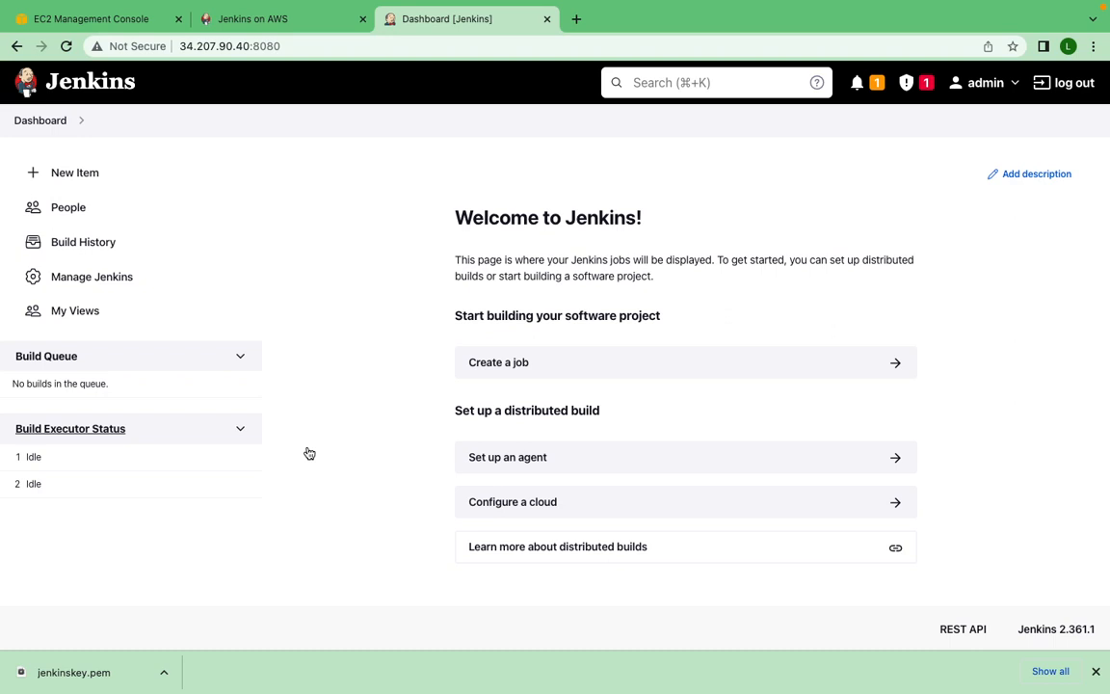
# - Create a new Freestyle project named "first job"
pyautogui.click(74, 178)
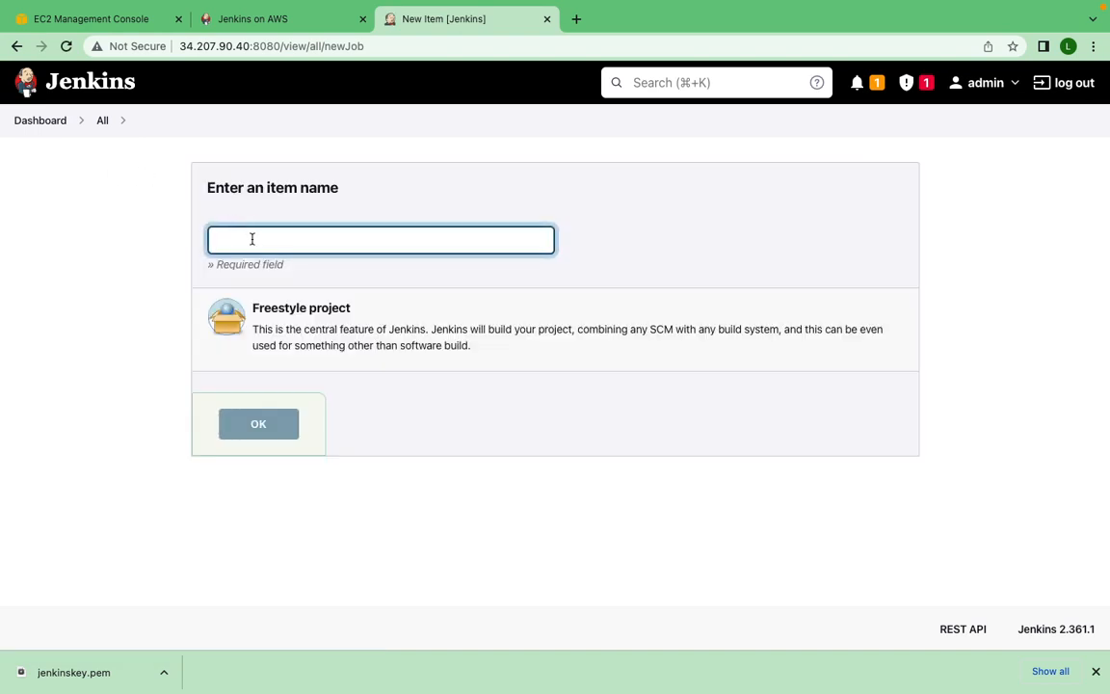
pyautogui.write('t')
pyautogui.write('irts')
pyautogui.write(' job')
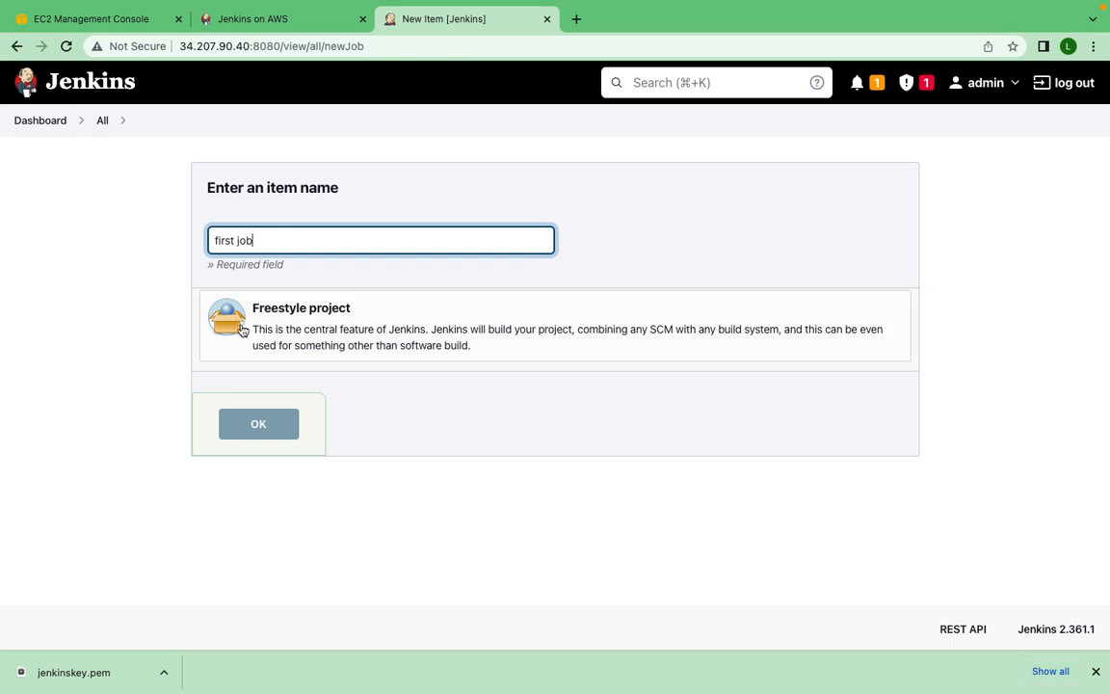
pyautogui.click(349, 339)
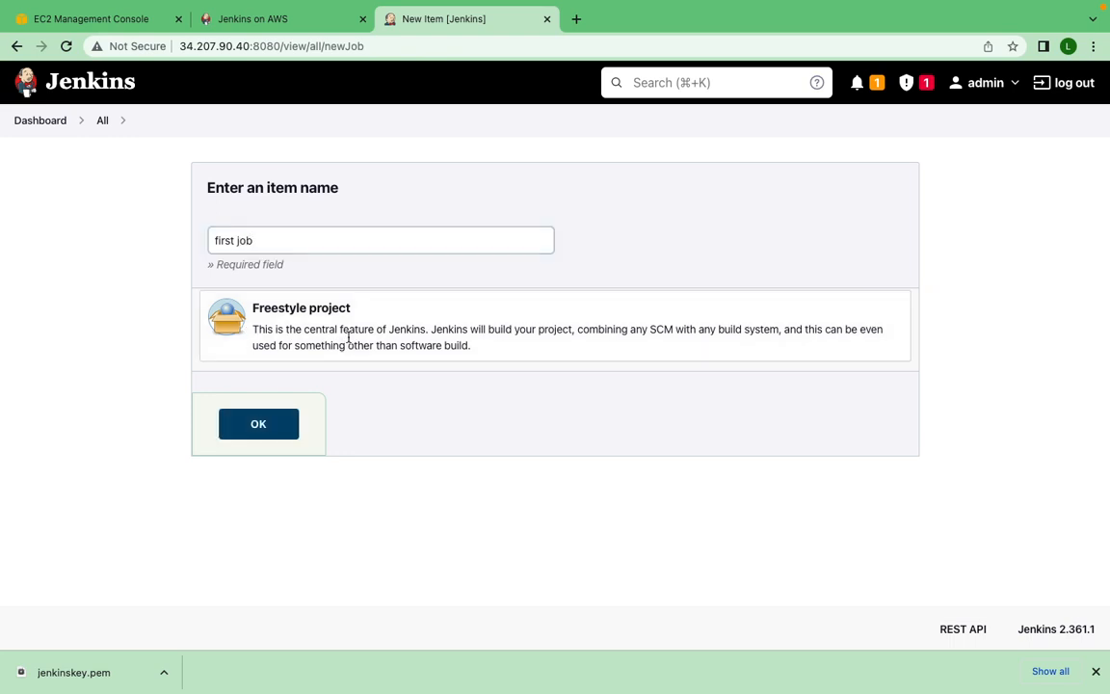
pyautogui.click(262, 431)
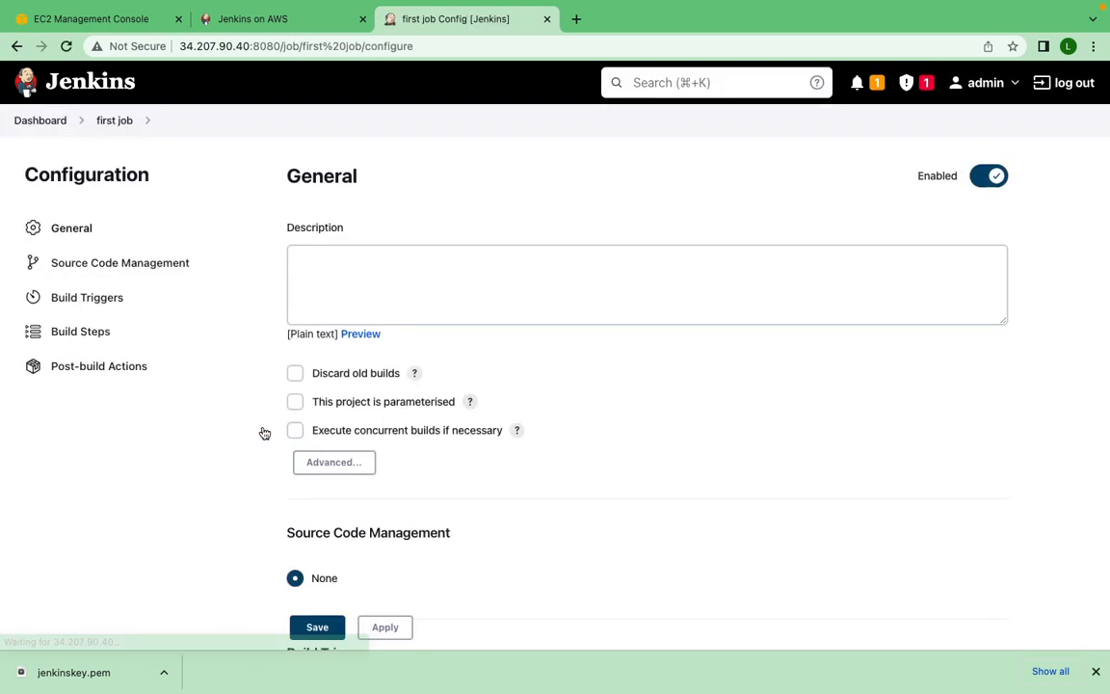
# - Add an Execute shell build step to the first job's configuration
pyautogui.scroll(-3, 366, 408)
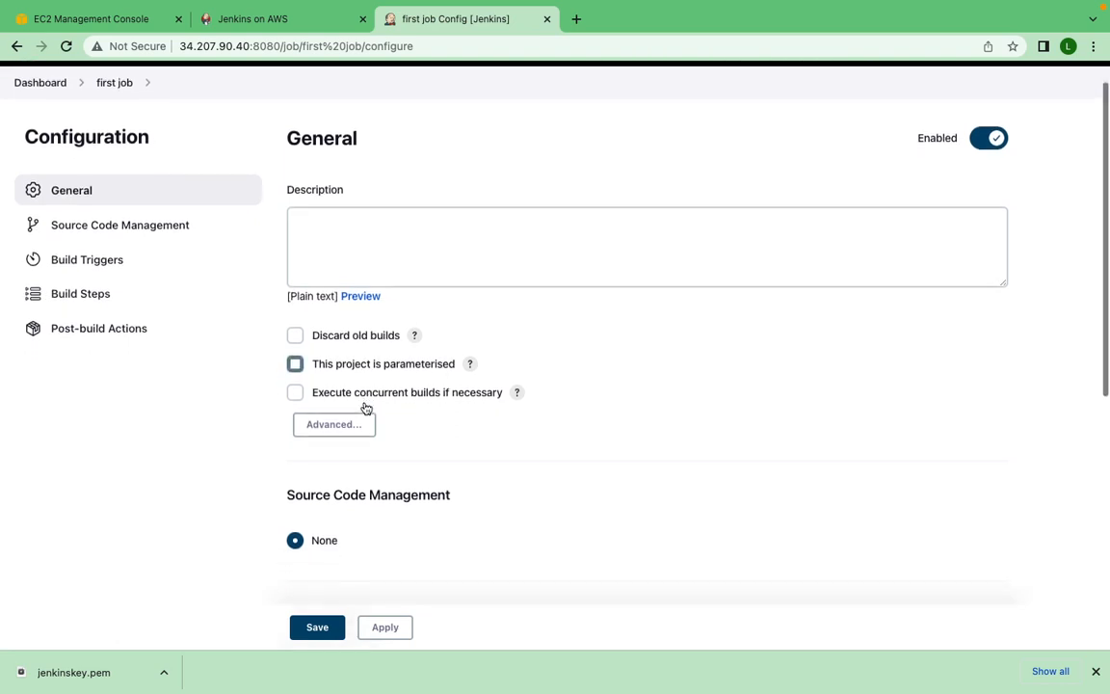
pyautogui.scroll(-6, 366, 409)
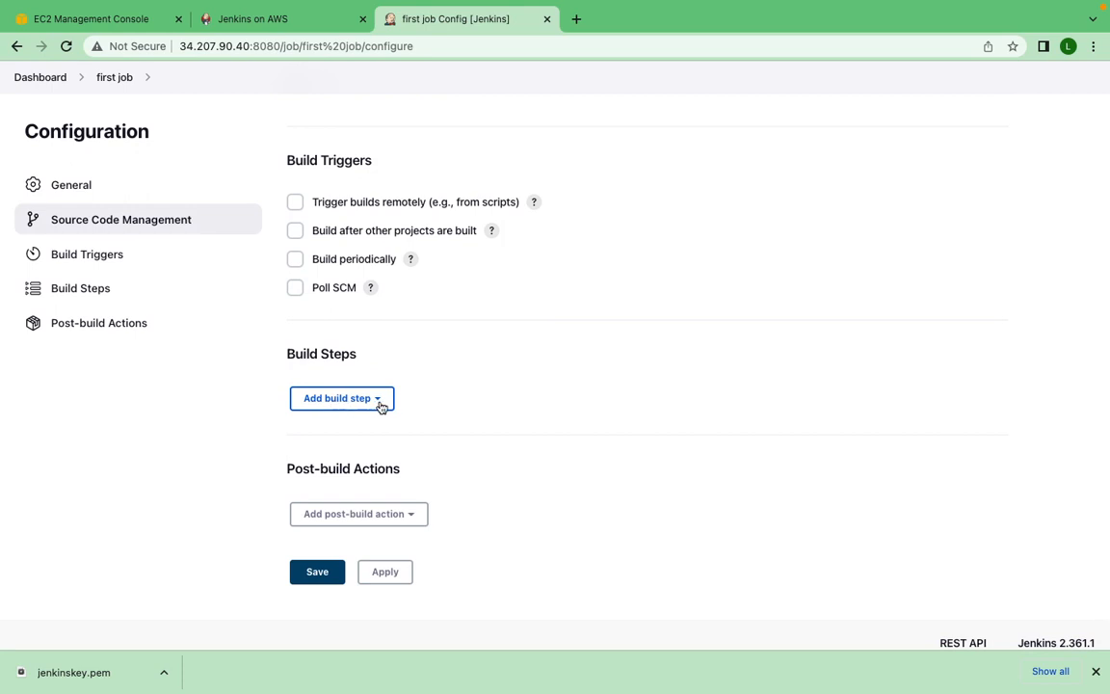
pyautogui.click(378, 401)
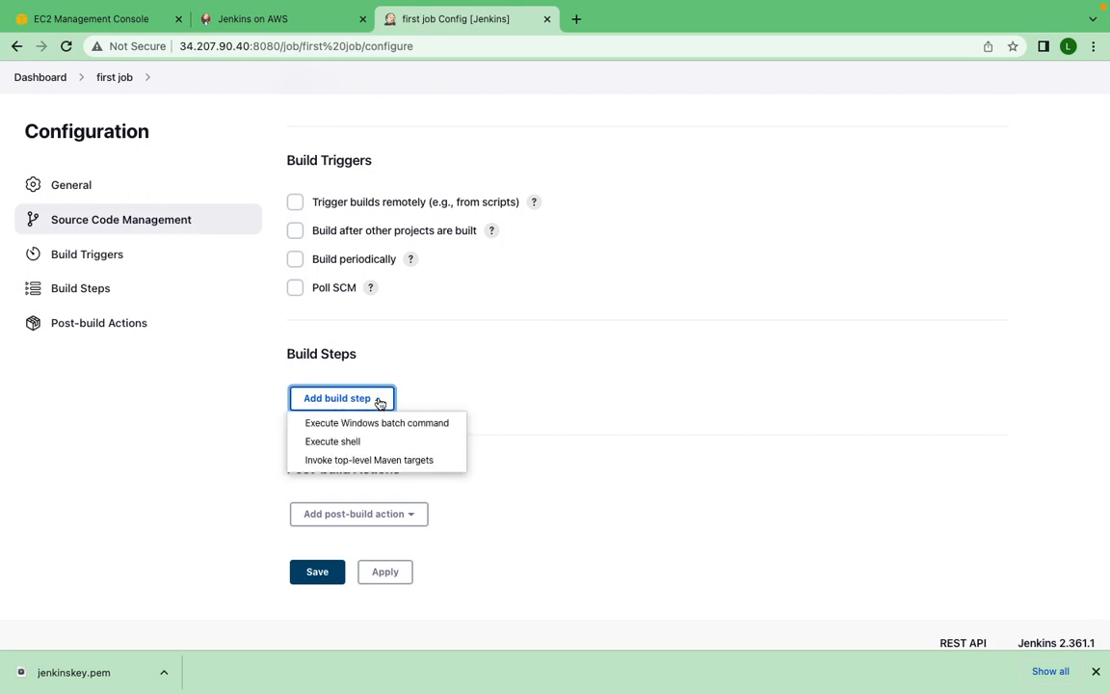
pyautogui.click(355, 446)
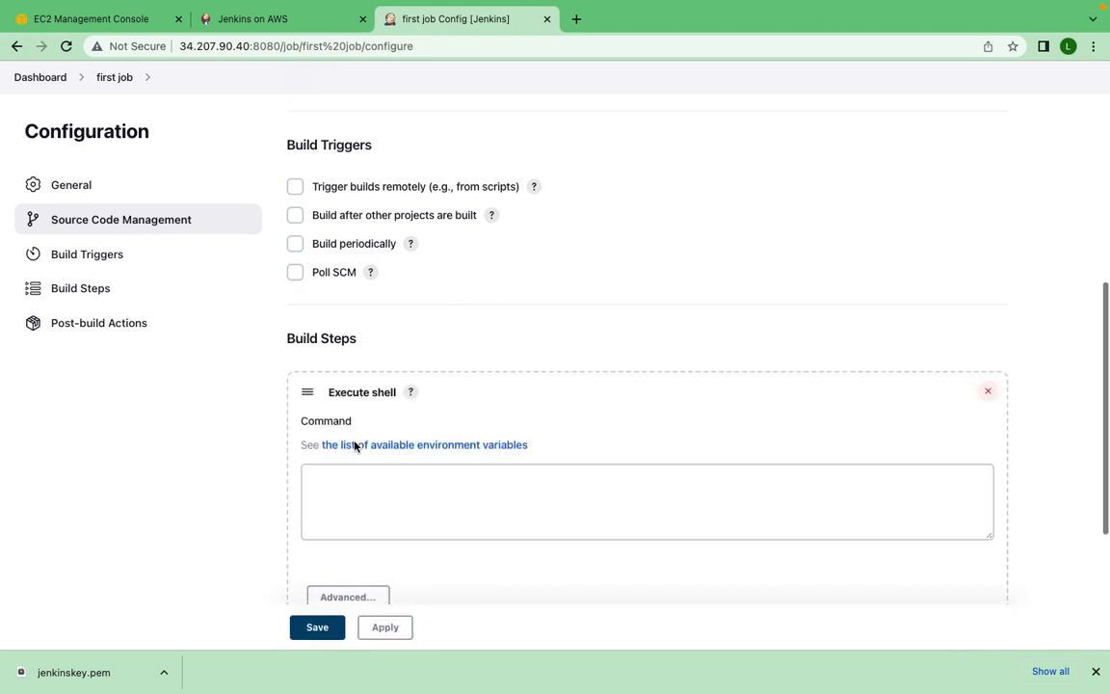
# - Enter echo "This is our very first job. Yeah!!!" as the shell command, then apply and save the job configuration
pyautogui.click(344, 453)
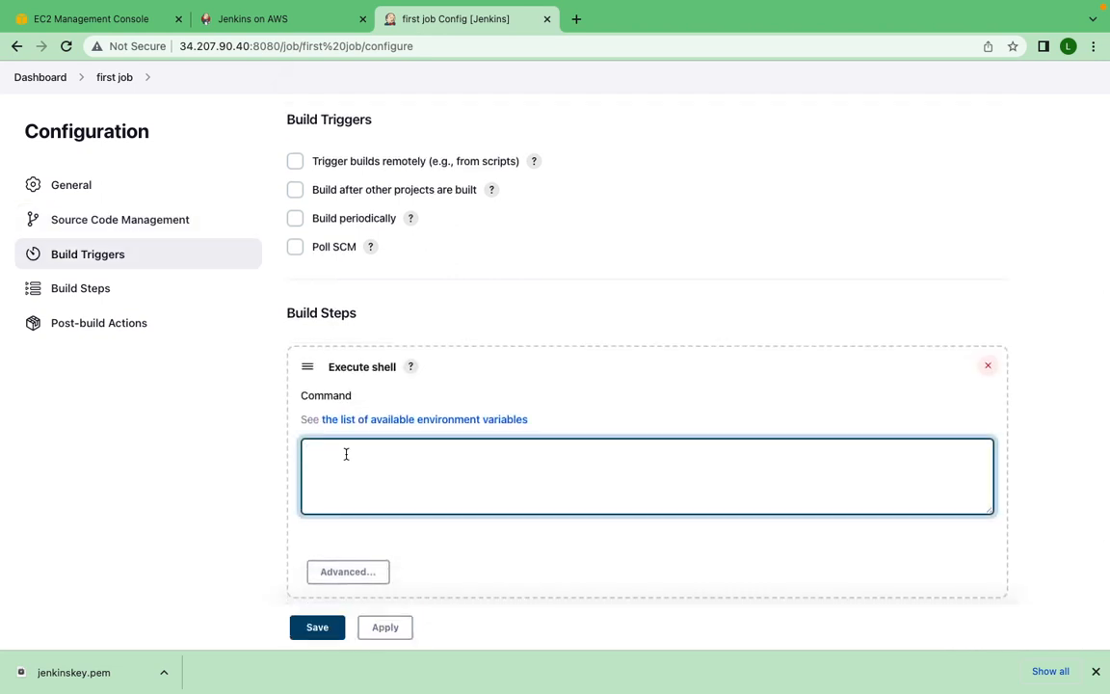
pyautogui.write('echo "This is our very firs')
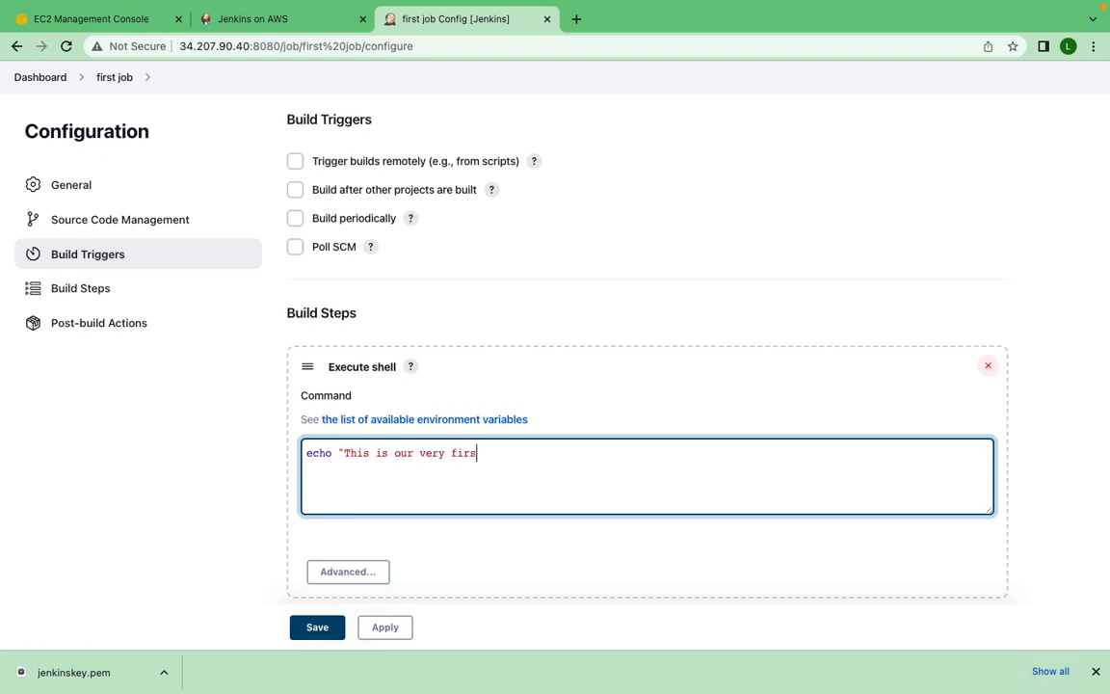
pyautogui.write('t job. Yeah!!!"')
pyautogui.scroll(-3, 211, 443)
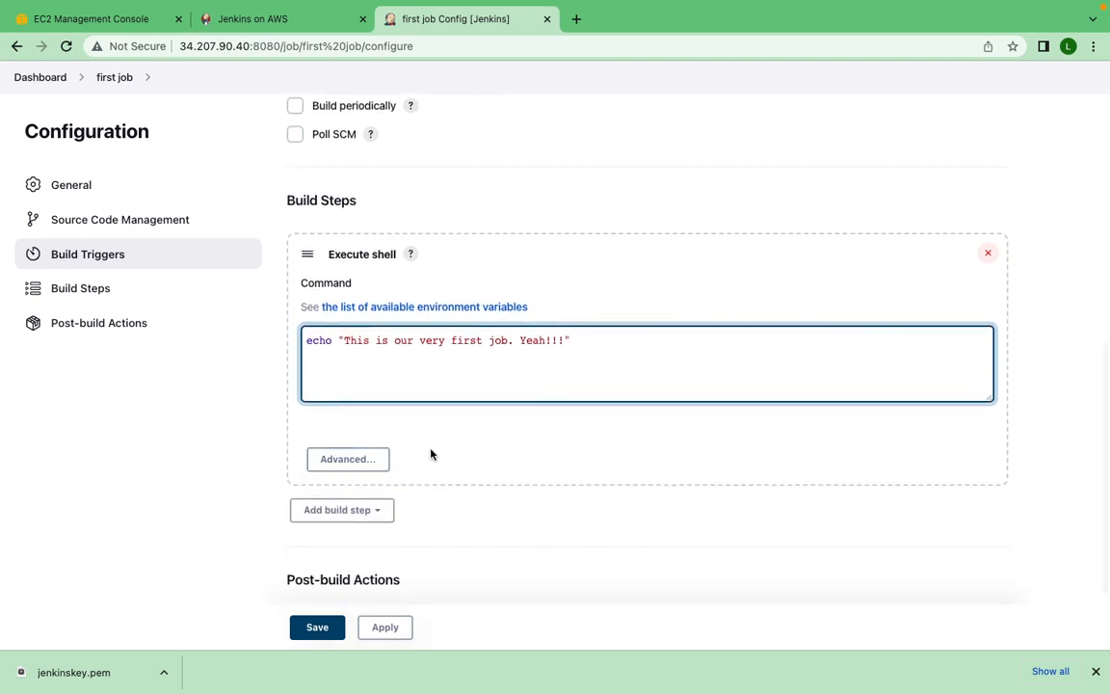
pyautogui.scroll(-3, 430, 454)
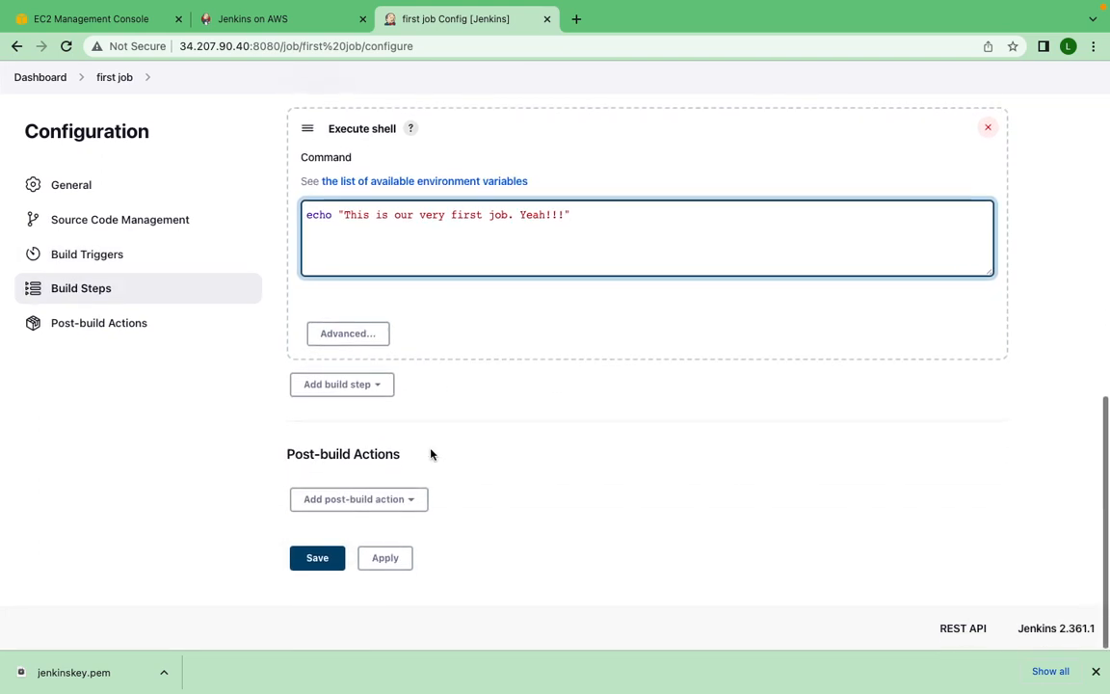
pyautogui.click(400, 556)
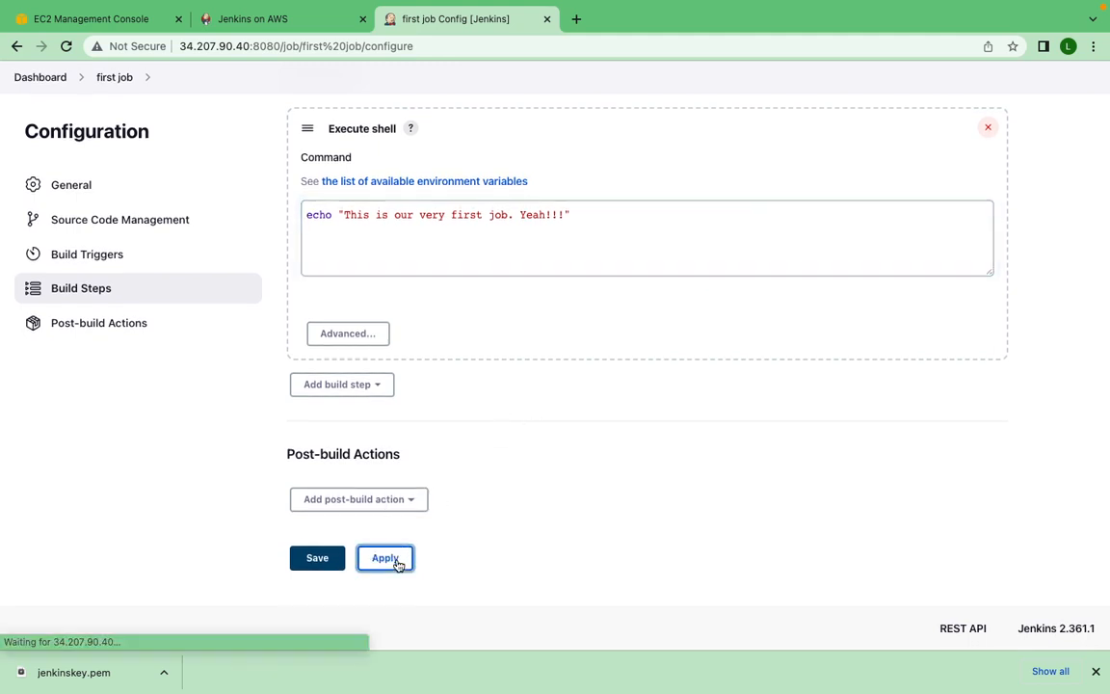
pyautogui.click(323, 561)
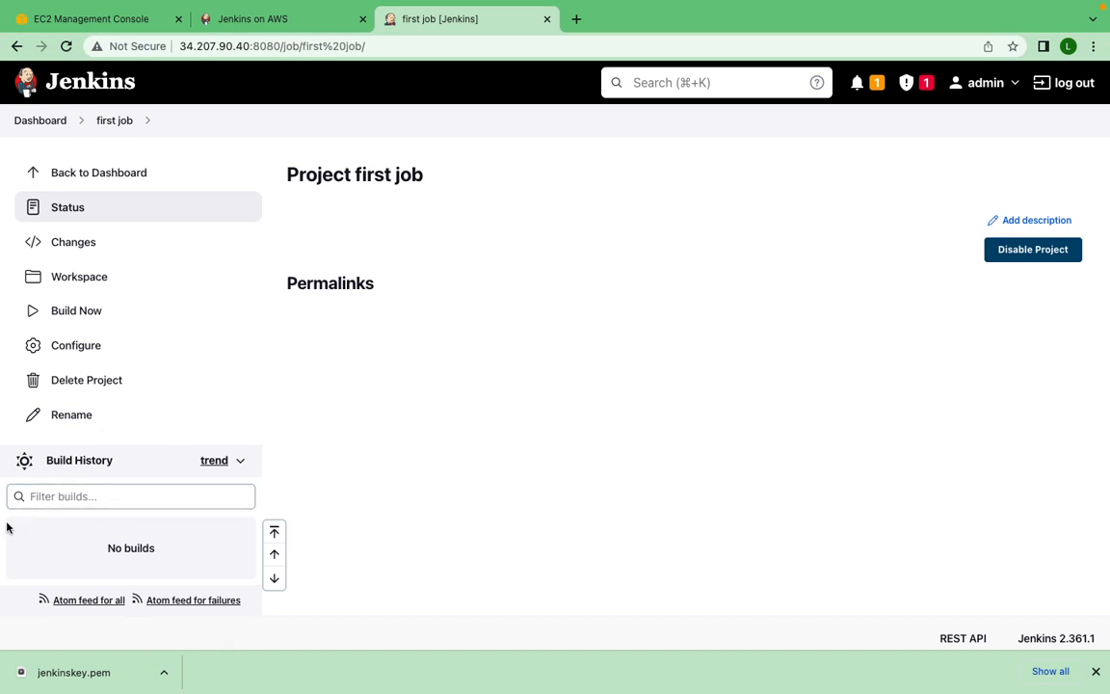
# - Run a build of the first job, check the console output of build #1 and return to the project page
pyautogui.click(80, 316)
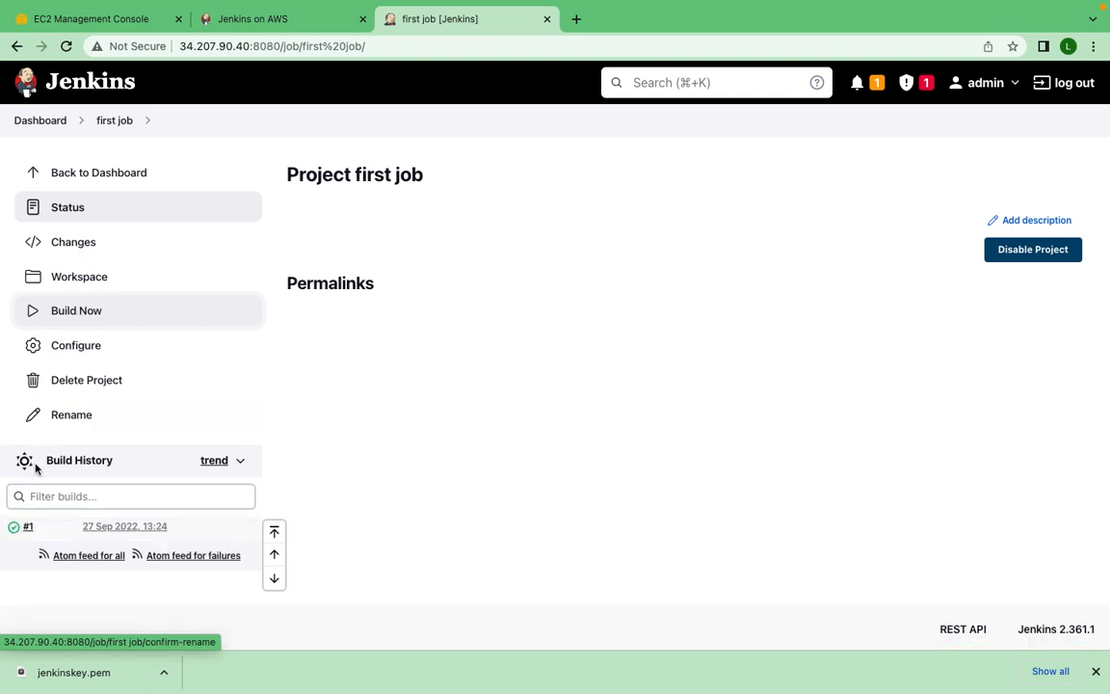
pyautogui.click(15, 533)
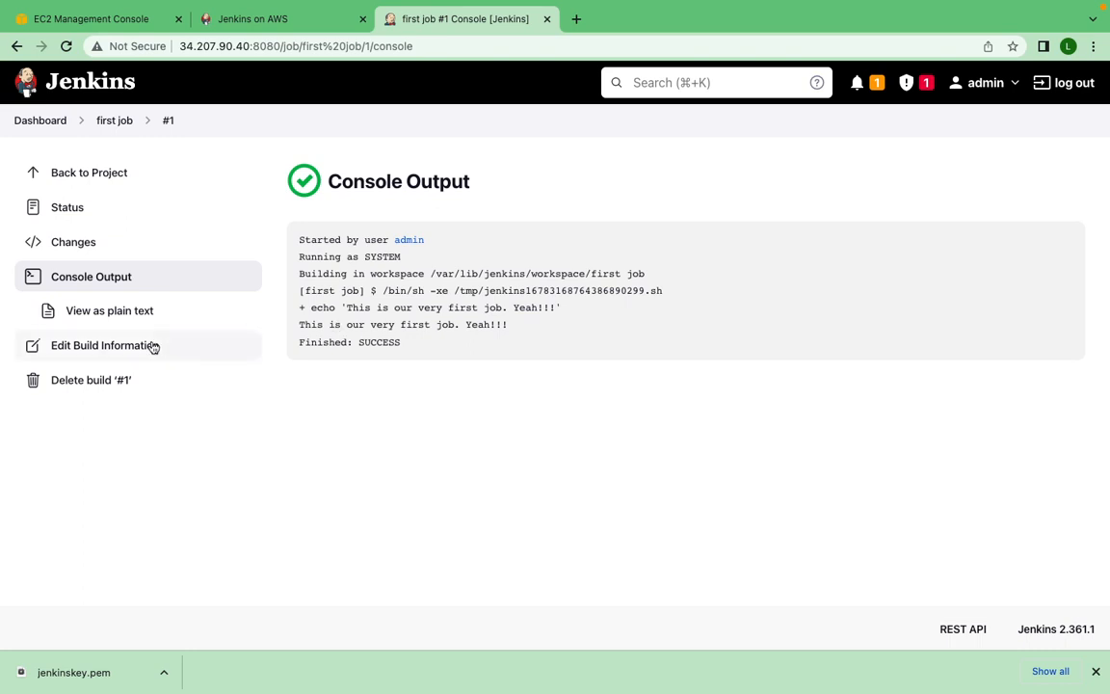
pyautogui.click(115, 120)
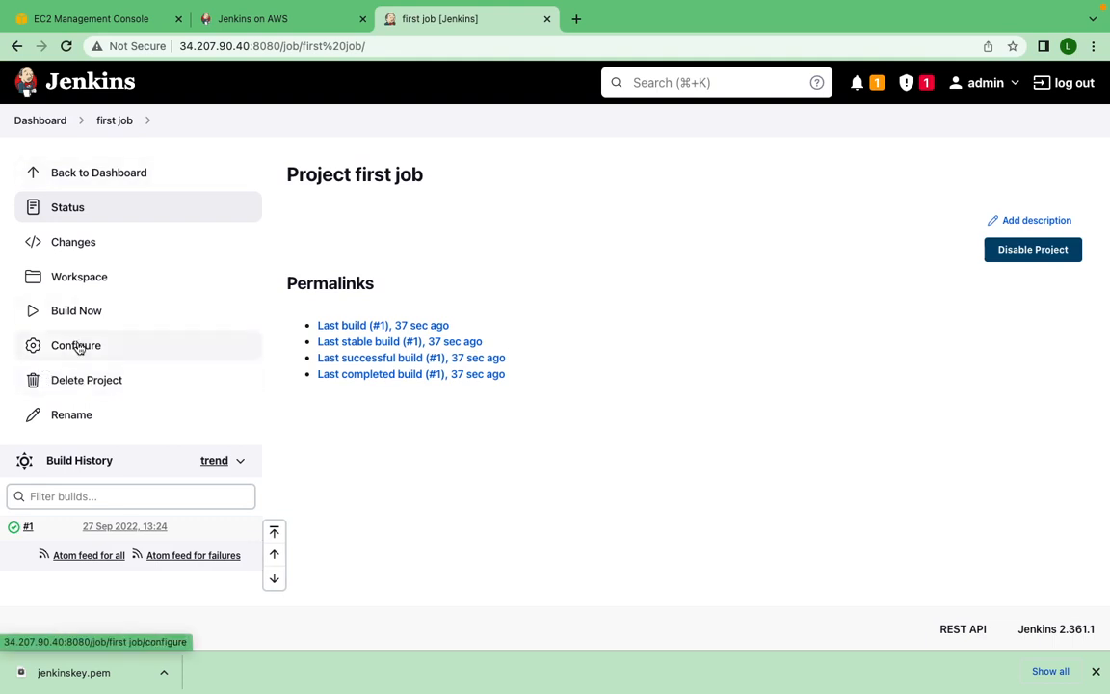
# - Change echo to echoe in the first job's shell command, save the configuration and build the job again
pyautogui.click(78, 347)
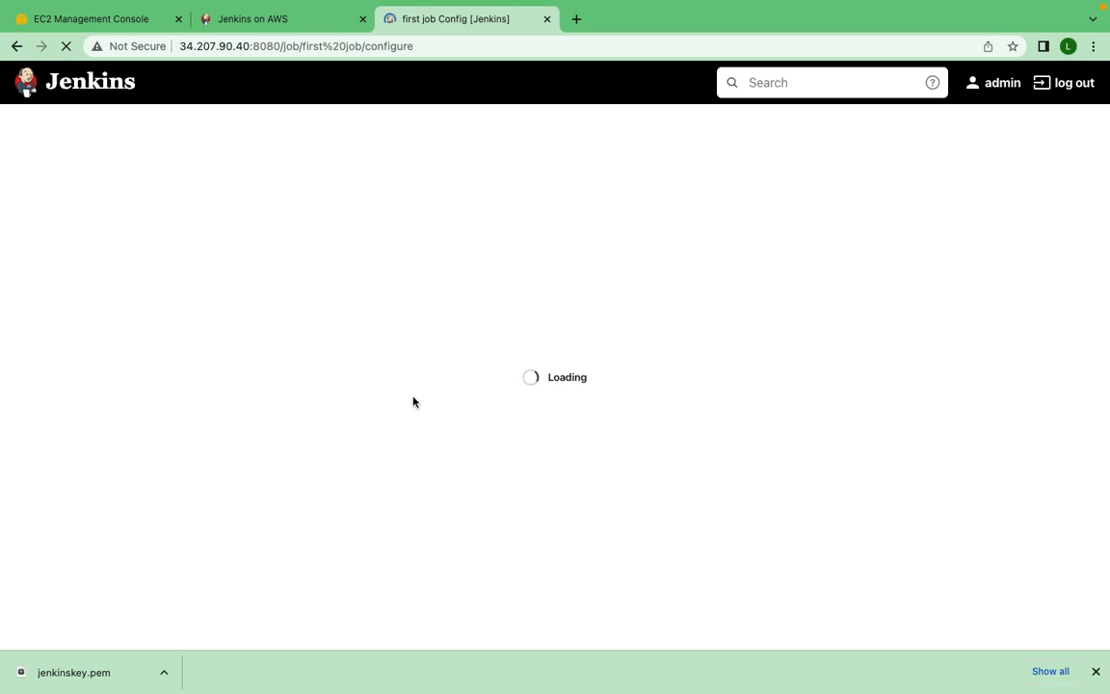
pyautogui.scroll(-5, 404, 439)
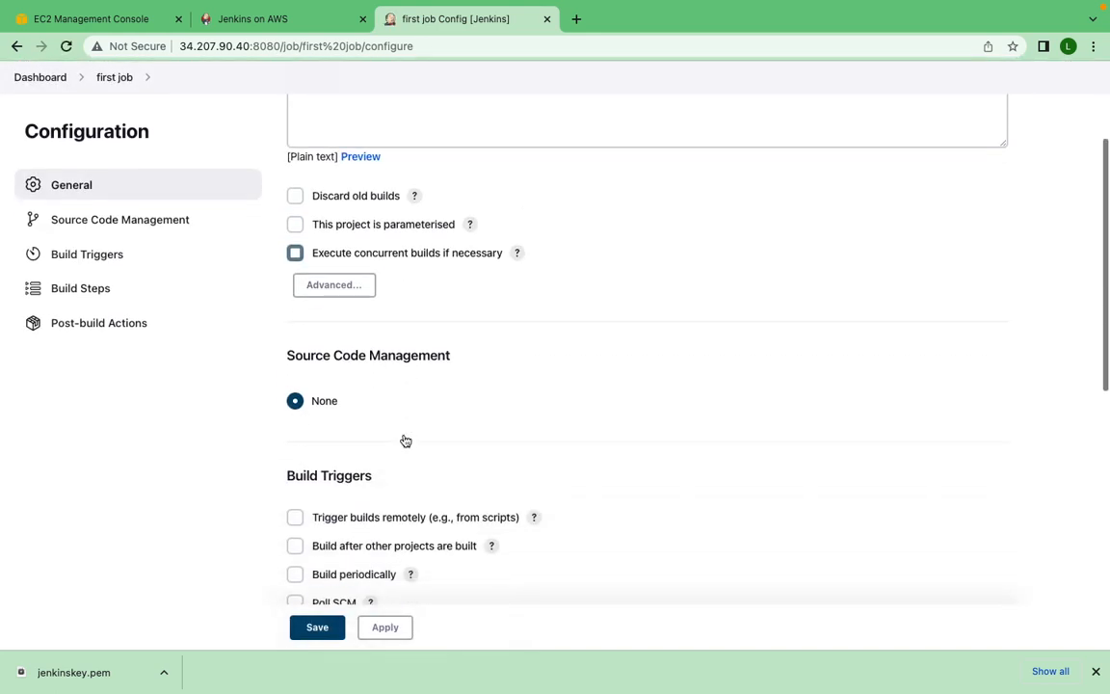
pyautogui.scroll(-1, 404, 438)
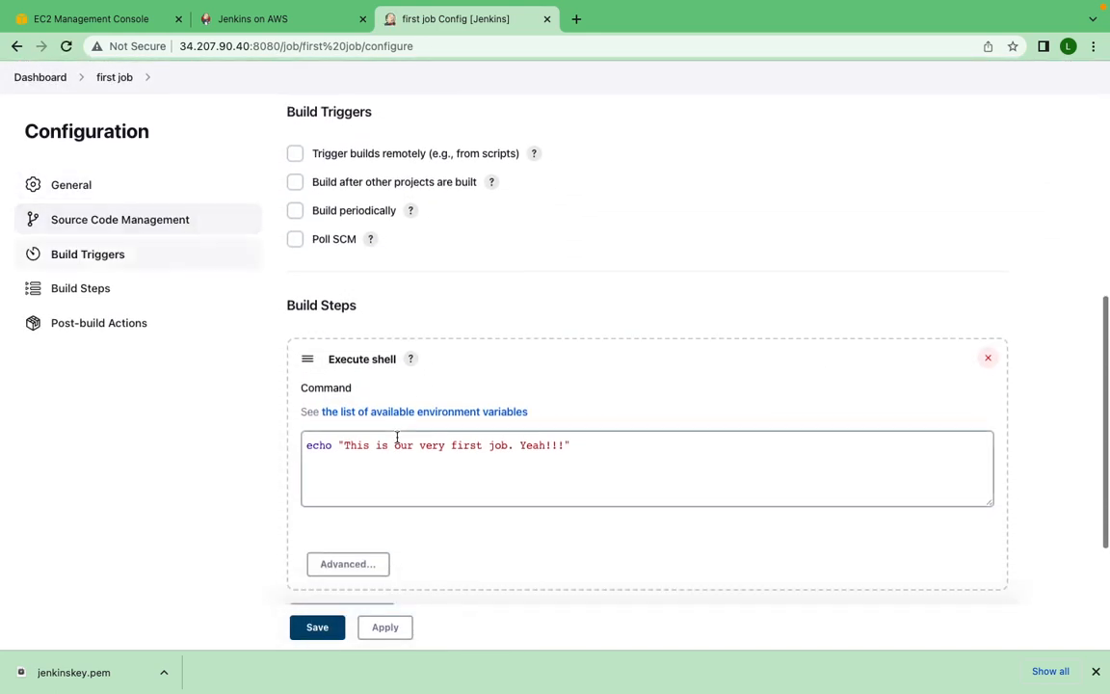
pyautogui.click(333, 444)
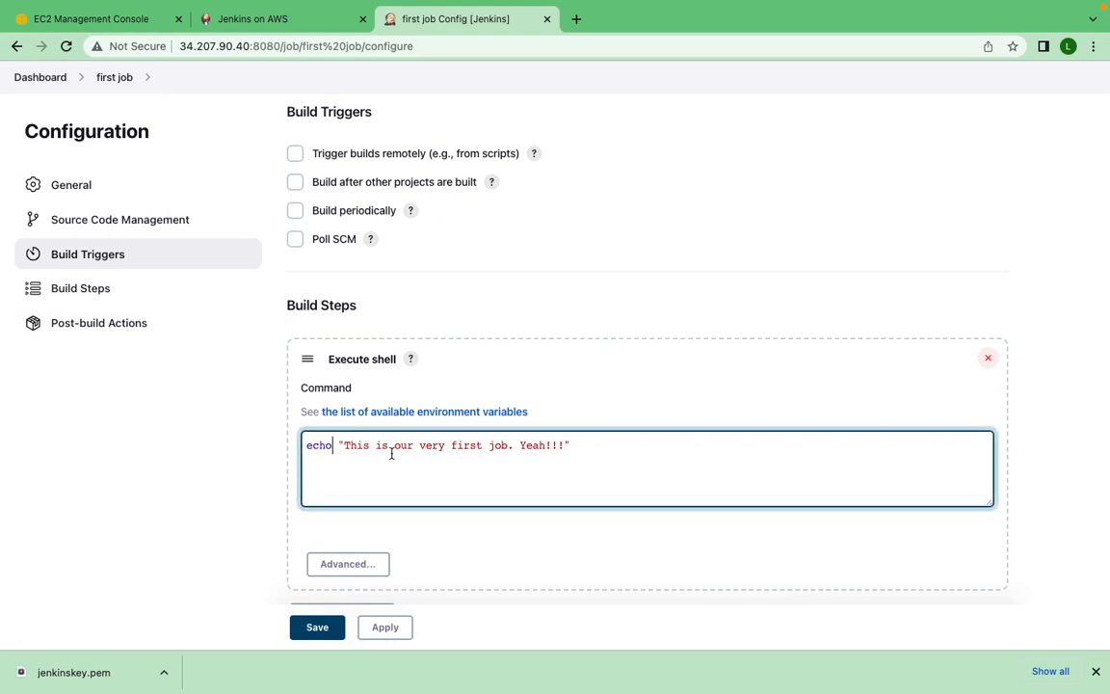
pyautogui.write('e')
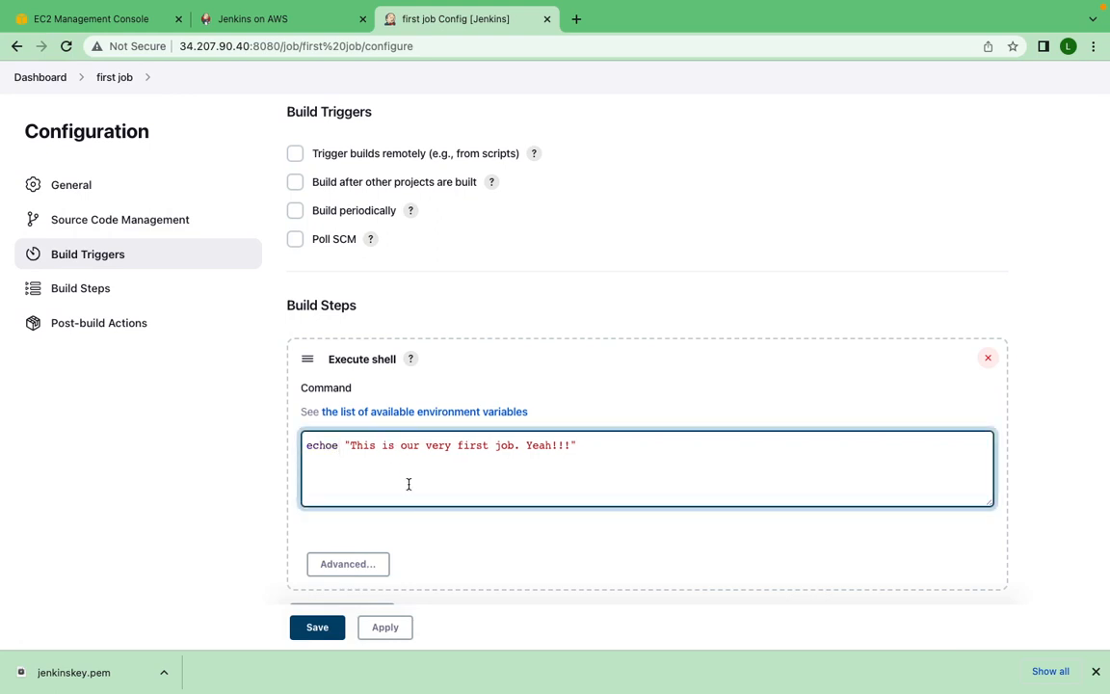
pyautogui.scroll(-3, 407, 500)
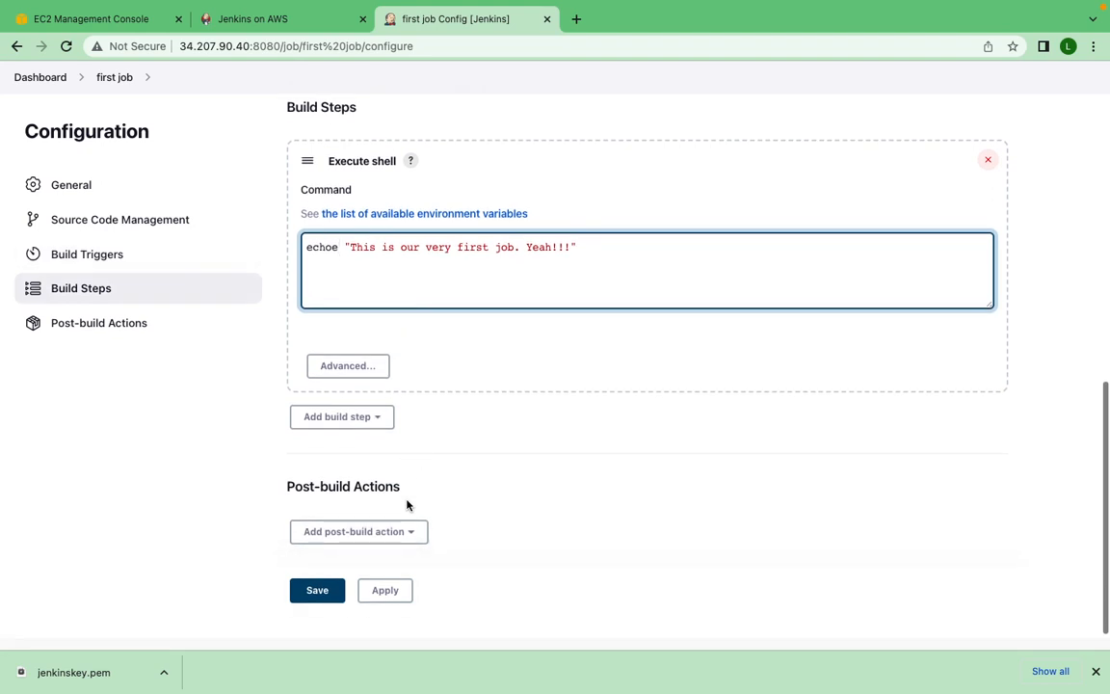
pyautogui.scroll(-1, 407, 505)
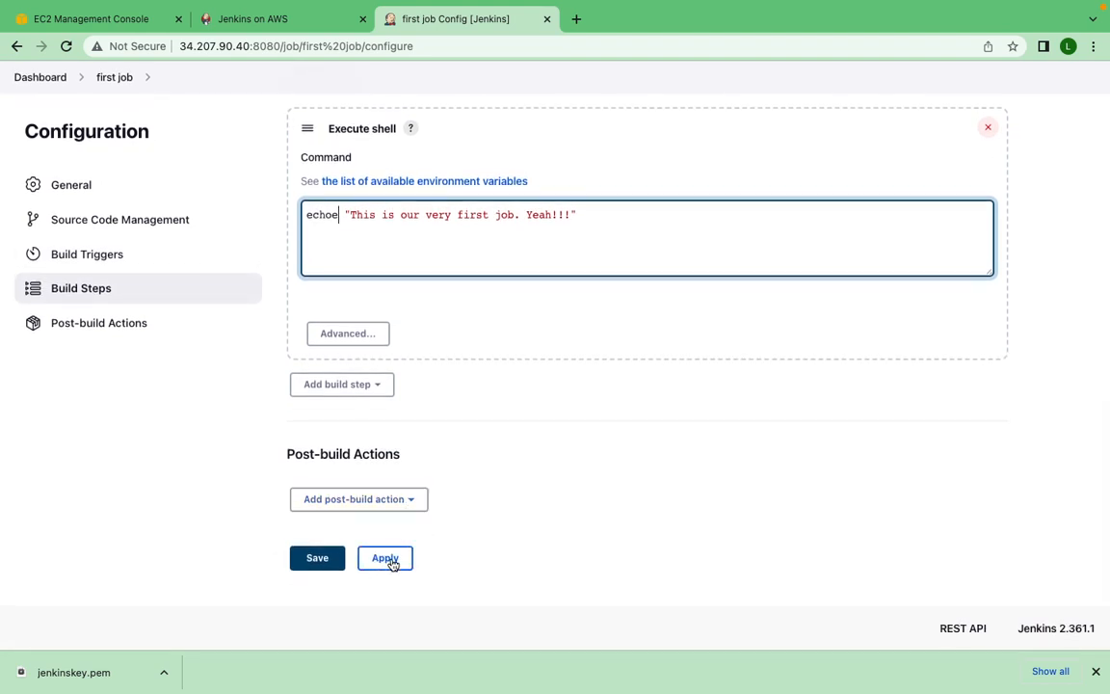
pyautogui.click(393, 562)
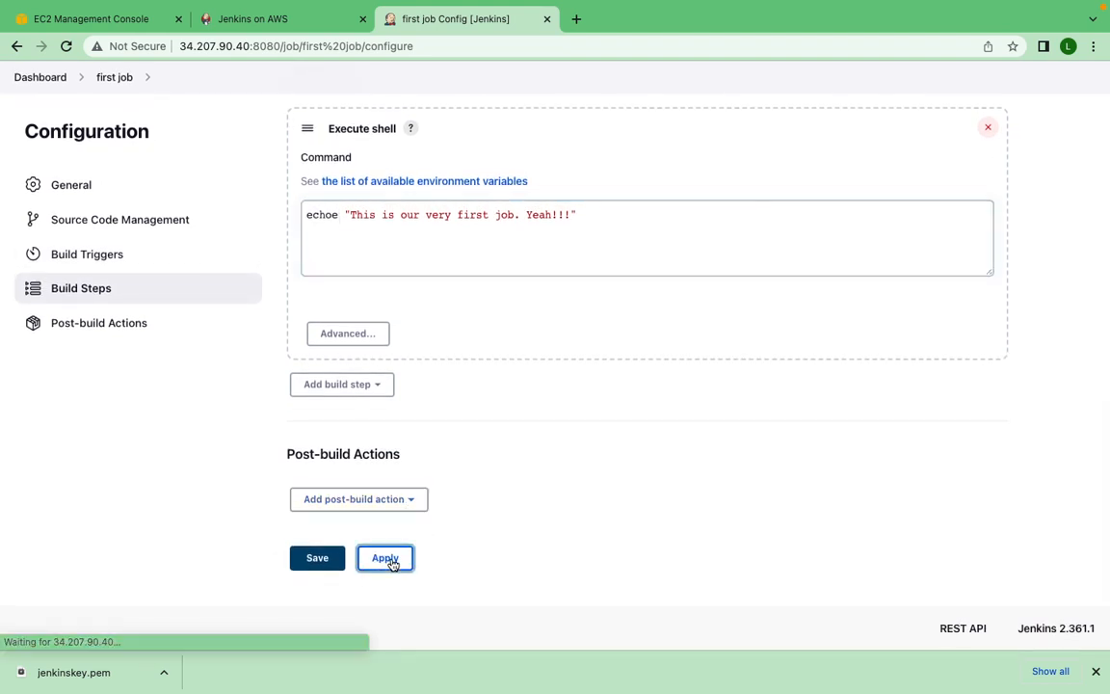
pyautogui.click(325, 568)
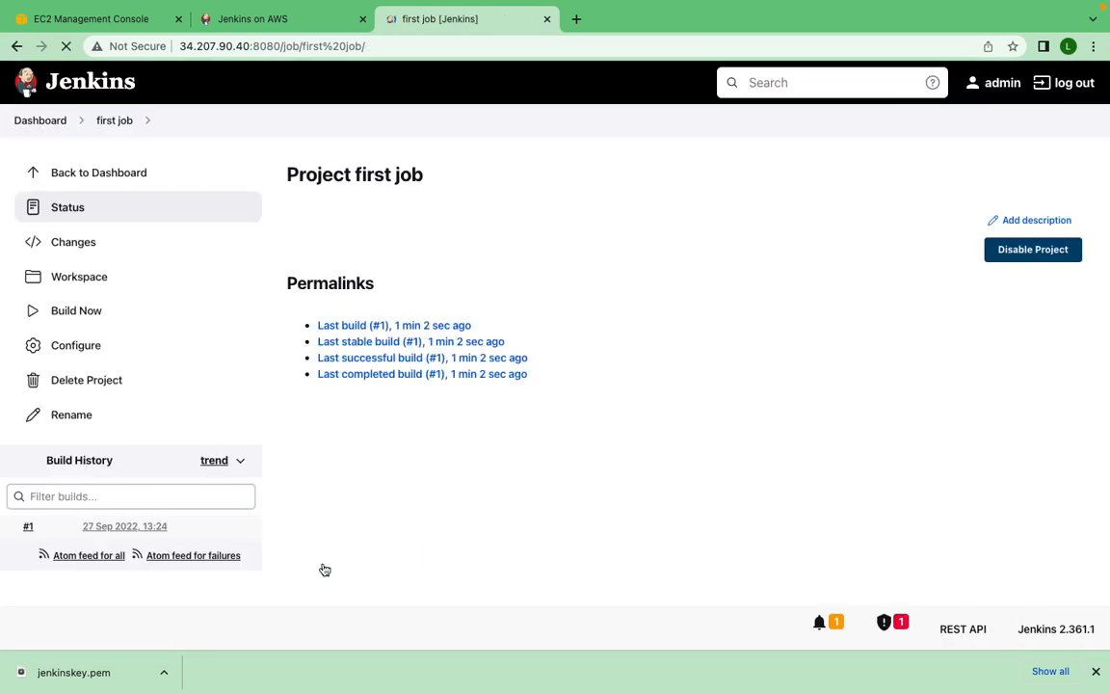
pyautogui.click(80, 316)
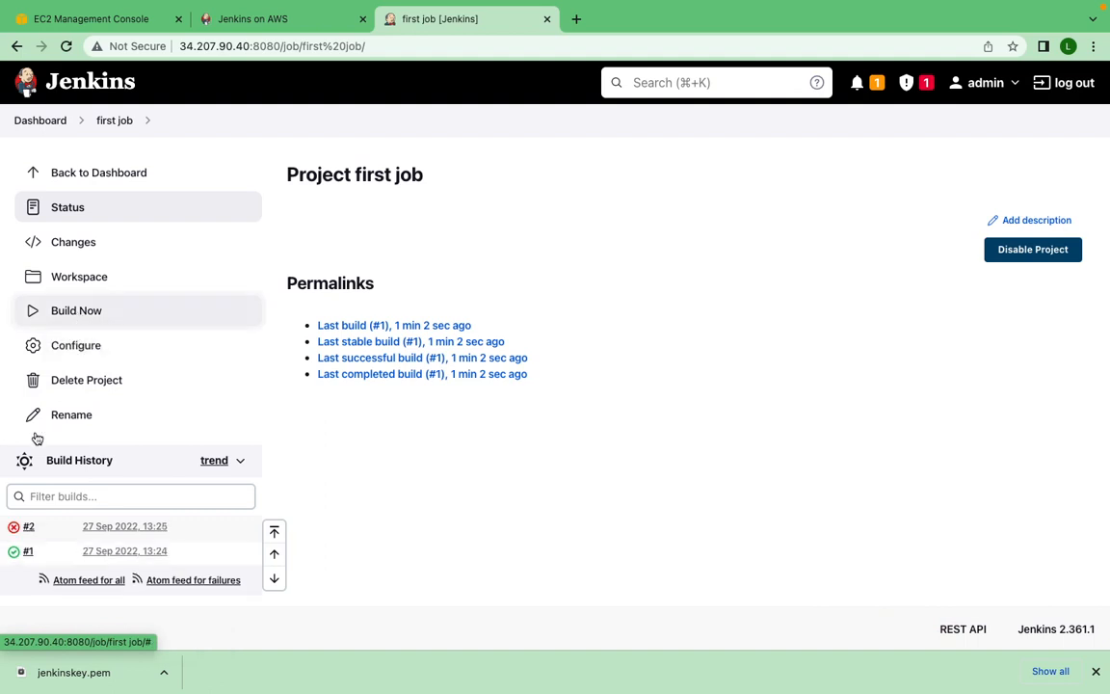
# - Examine the console output of build #2 and return to the first job's project page
pyautogui.click(14, 532)
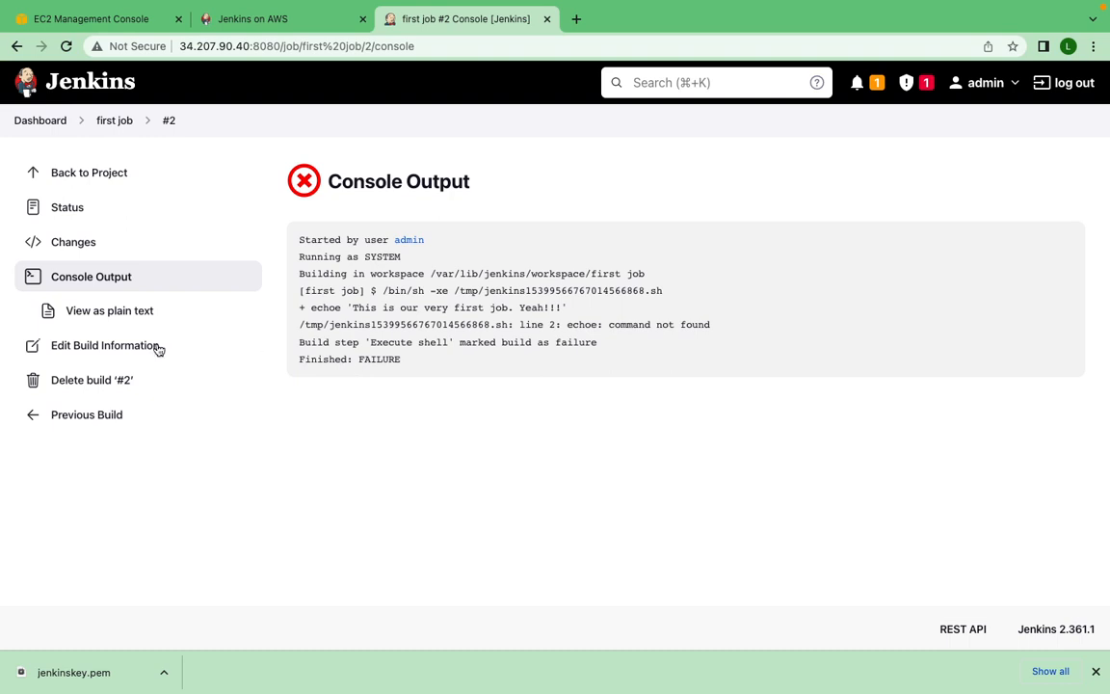
pyautogui.click(118, 122)
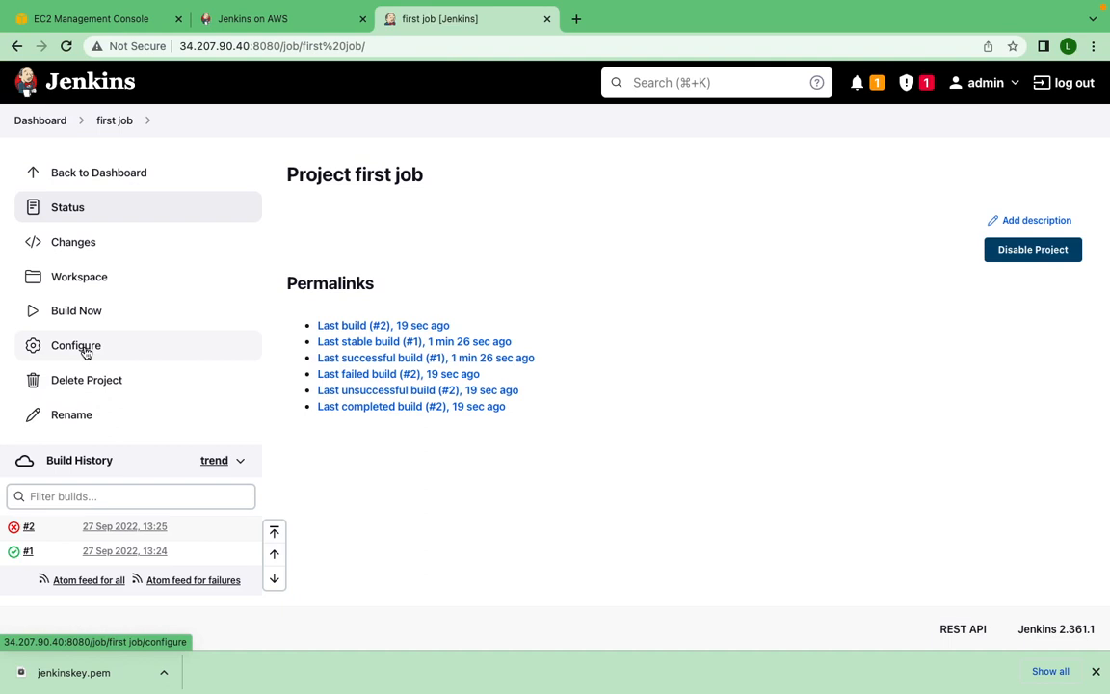
# - Correct echoe to echo in the first job's shell command, then apply and save the configuration
pyautogui.click(85, 352)
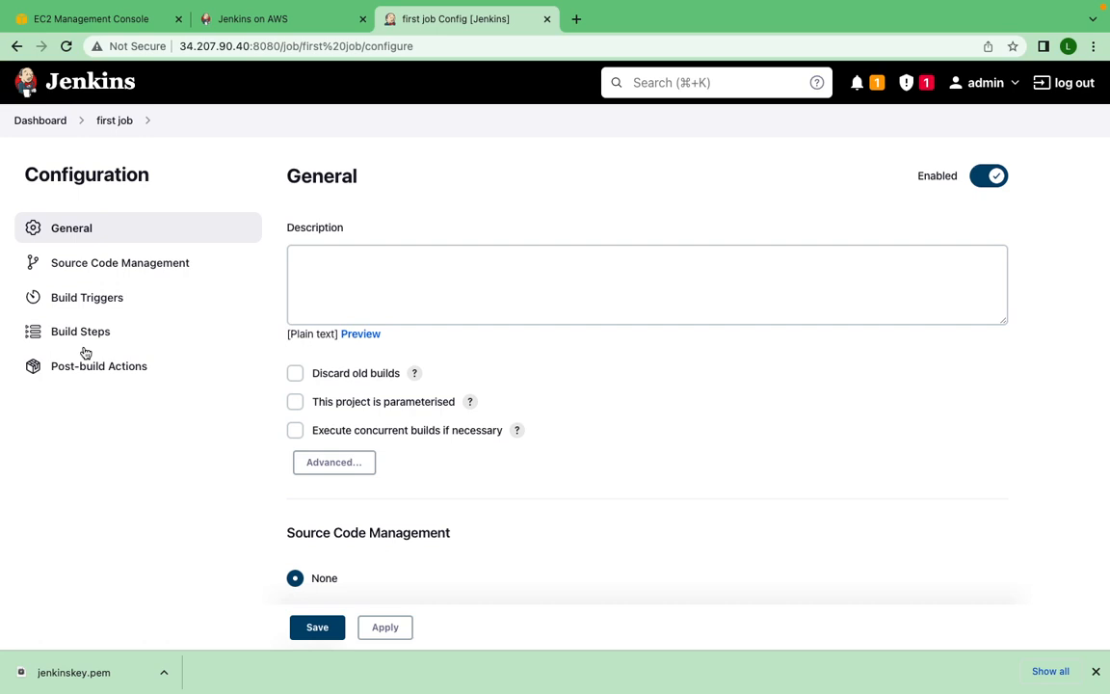
pyautogui.scroll(-5, 568, 366)
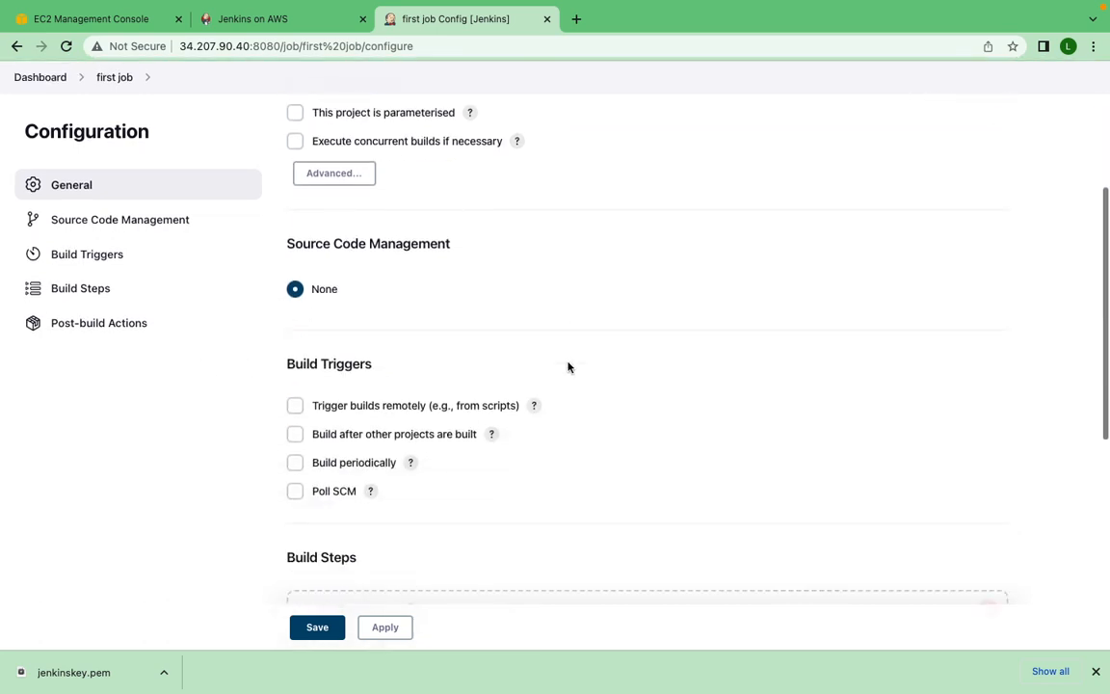
pyautogui.scroll(-3, 567, 367)
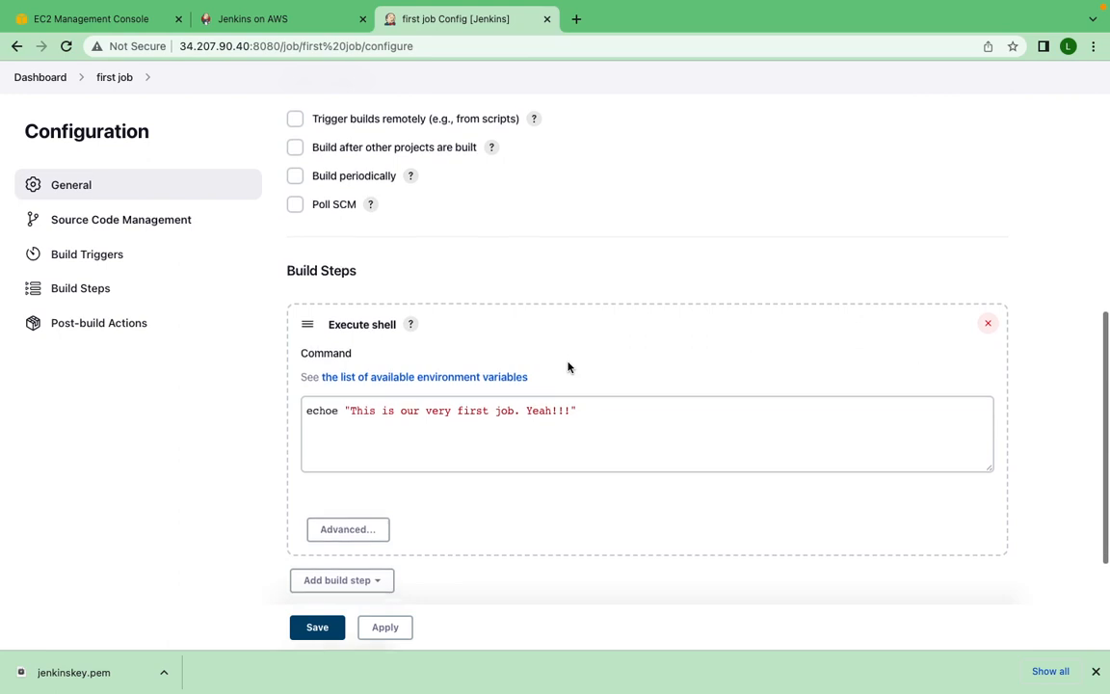
pyautogui.click(338, 389)
pyautogui.press('BackSpace')
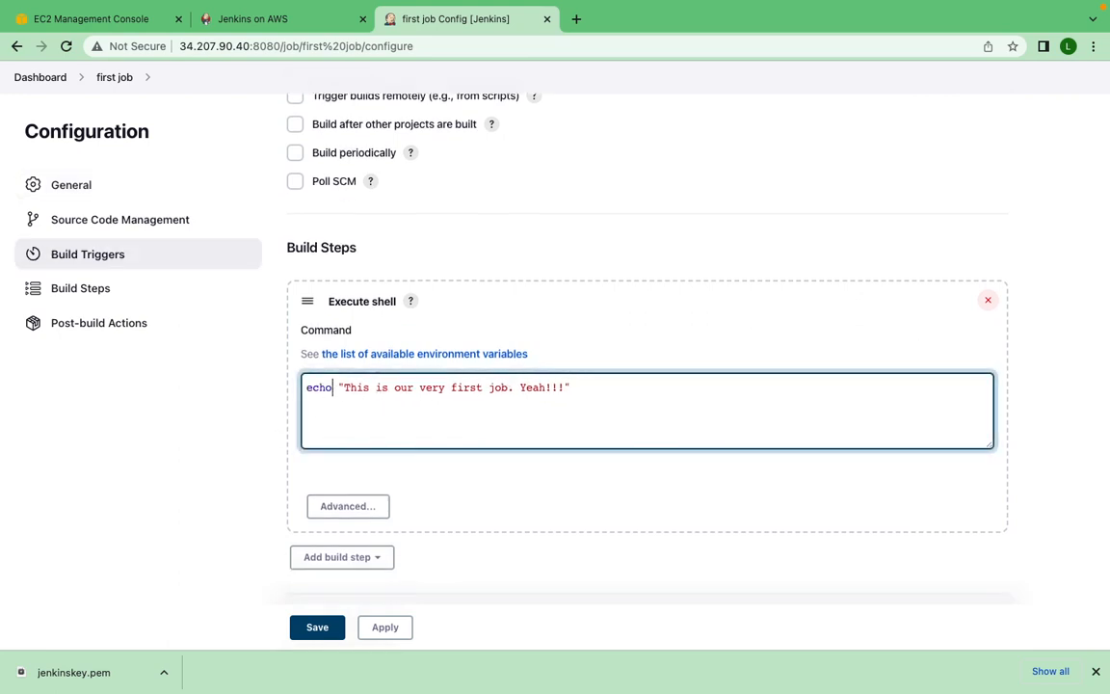
pyautogui.click(388, 632)
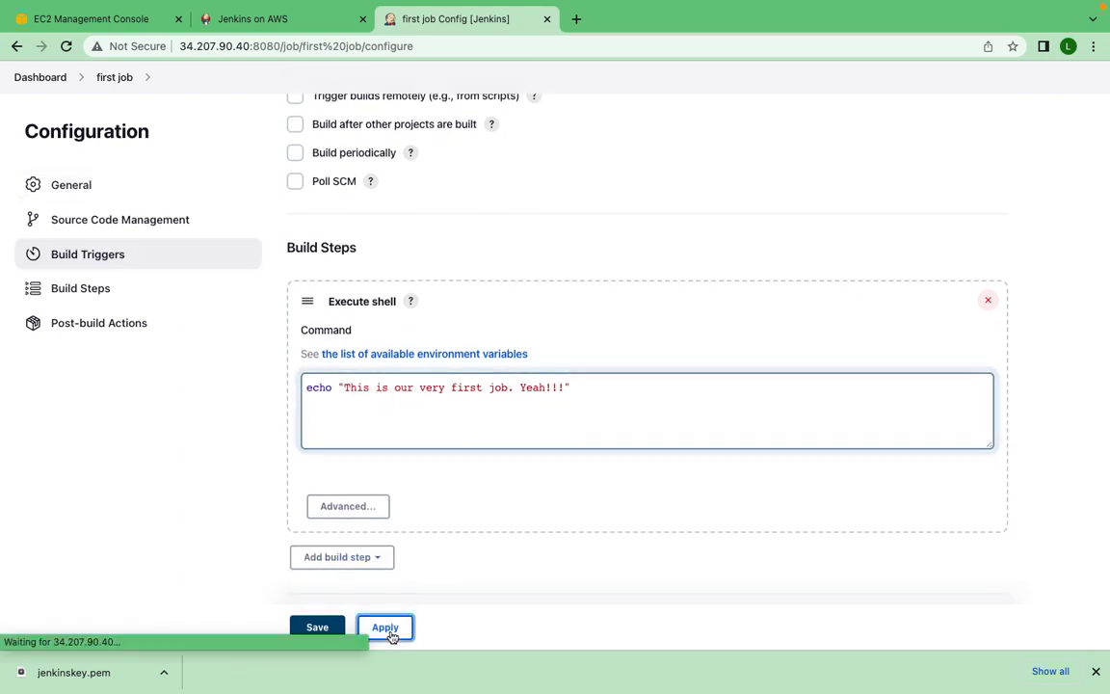
pyautogui.click(319, 629)
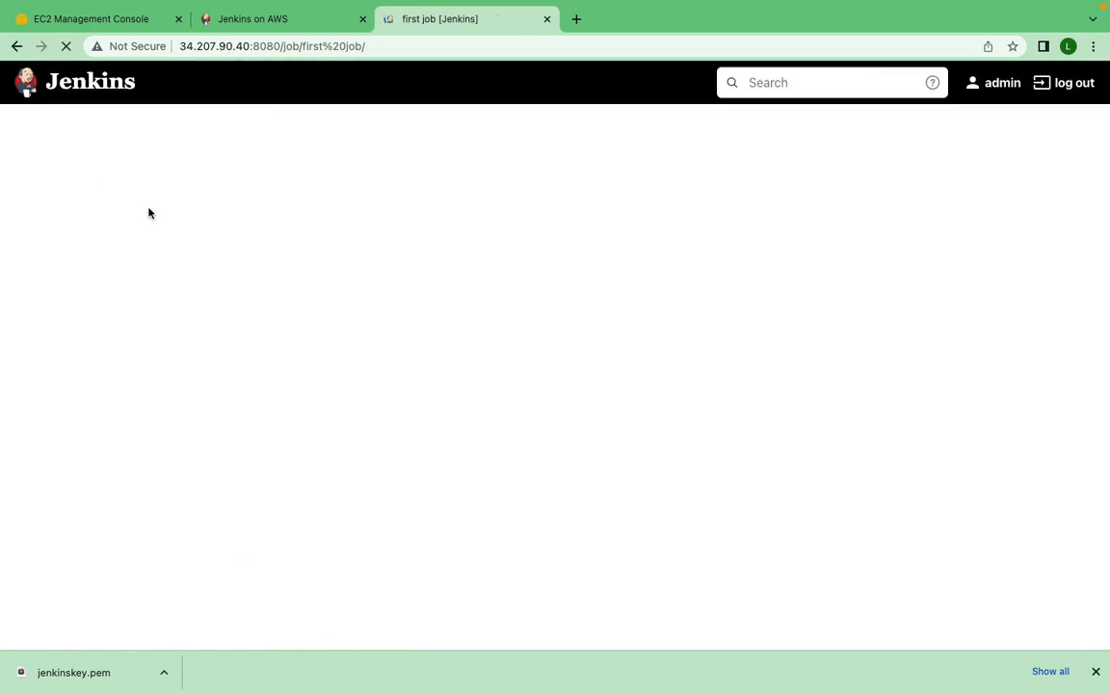